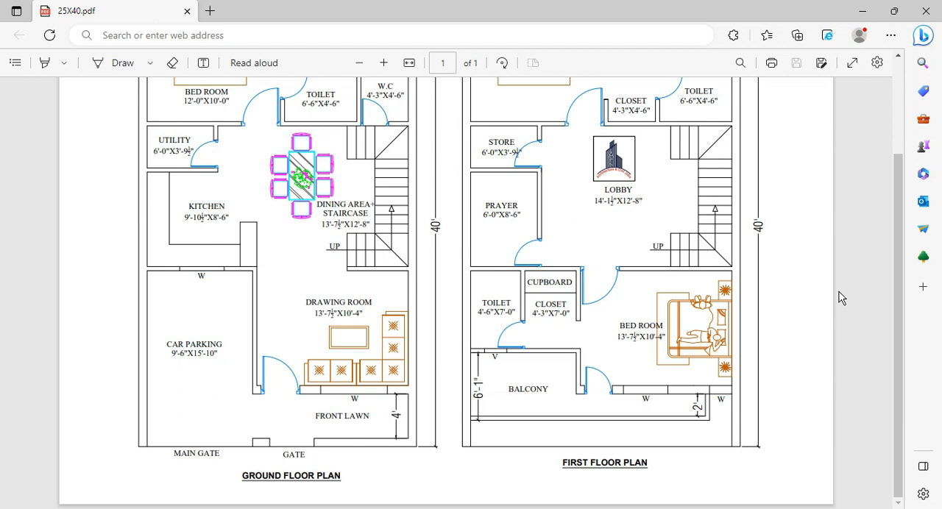
Examine the ground floor and first floor plans in the 25X40 PDF, including room layouts and dimensions.
scroll(838, 297, "up", 2)
scroll(841, 297, "down", 2)
scroll(448, 412, "up", 2)
scroll(448, 412, "down", 2)
scroll(245, 278, "up", 4)
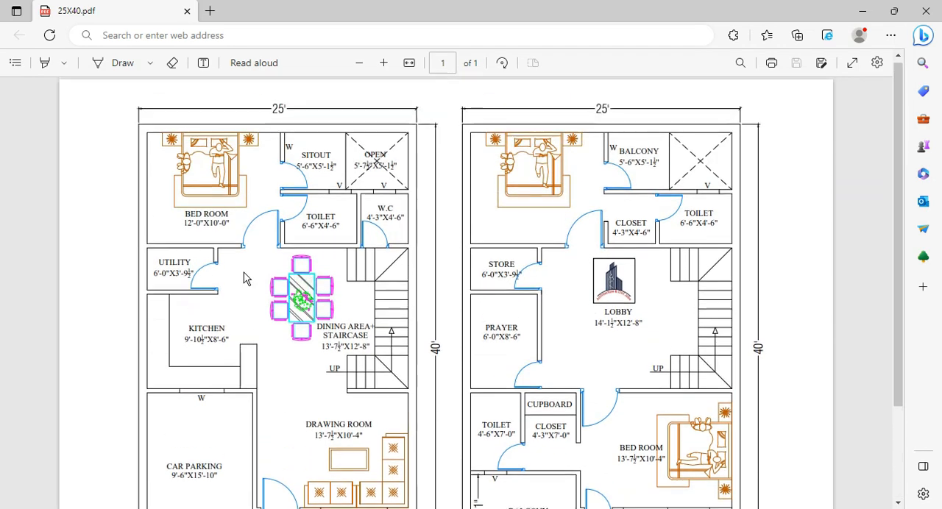
scroll(372, 292, "down", 4)
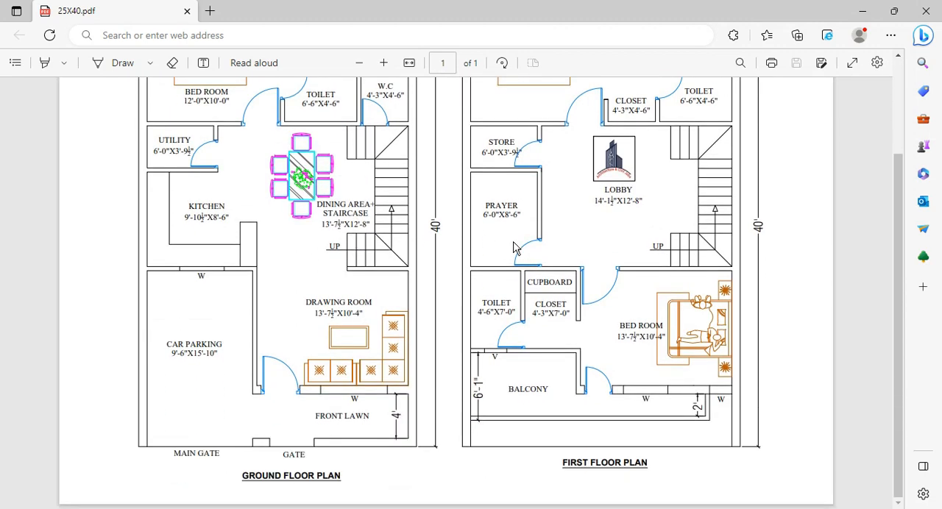
scroll(570, 254, "up", 4)
scroll(575, 256, "down", 4)
scroll(580, 319, "up", 3)
scroll(581, 319, "down", 3)
scroll(602, 333, "up", 3)
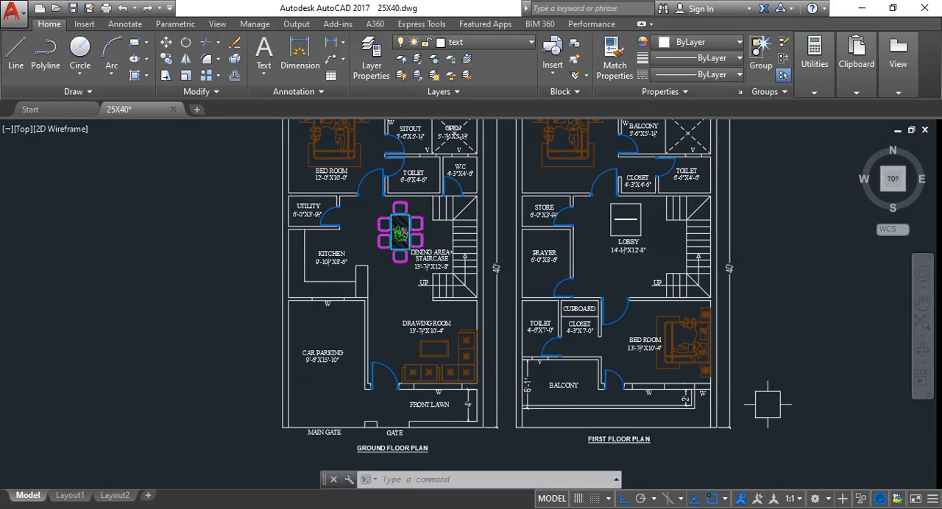
Switch to AutoCAD and examine the walls, rooms and dimensions of both floor plans in the 25X40 drawing.
scroll(794, 406, "up", 4)
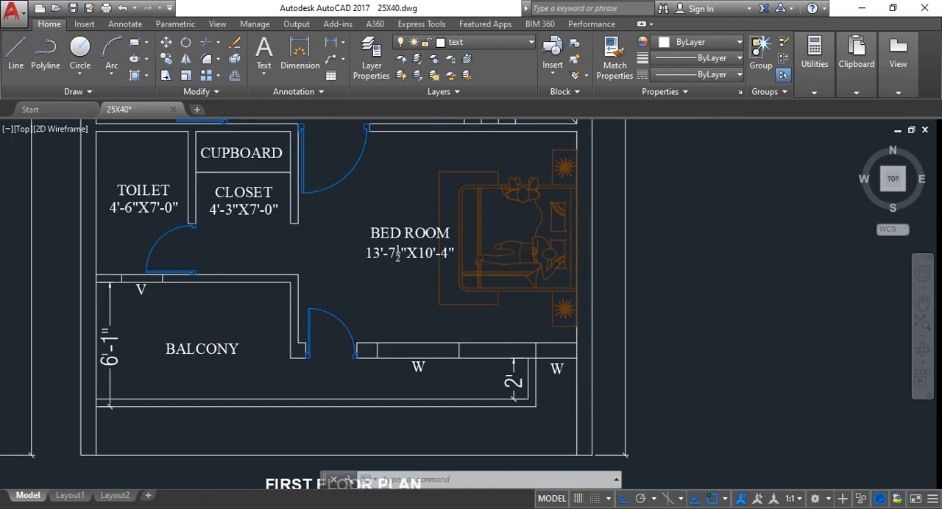
scroll(793, 406, "down", 6)
scroll(715, 273, "up", 5)
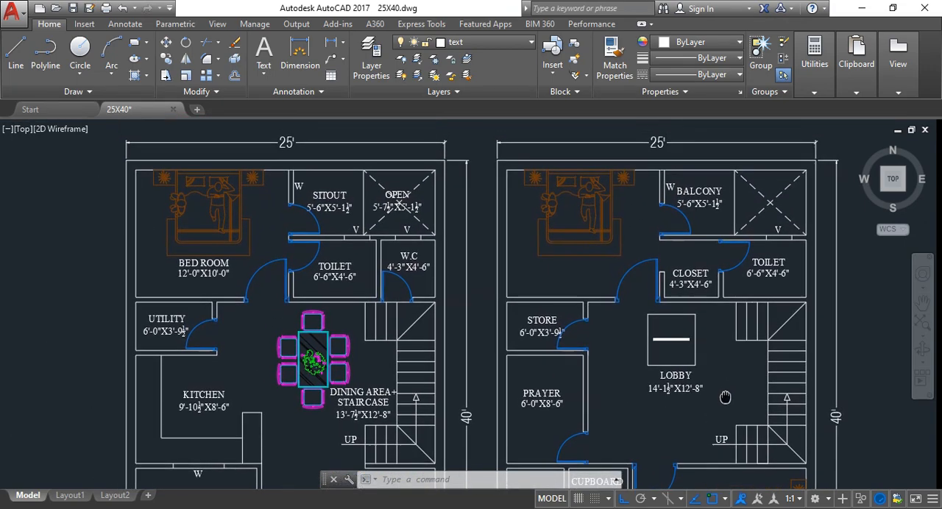
middle_click_drag(698, 221, 701, 283)
scroll(506, 244, "up", 2)
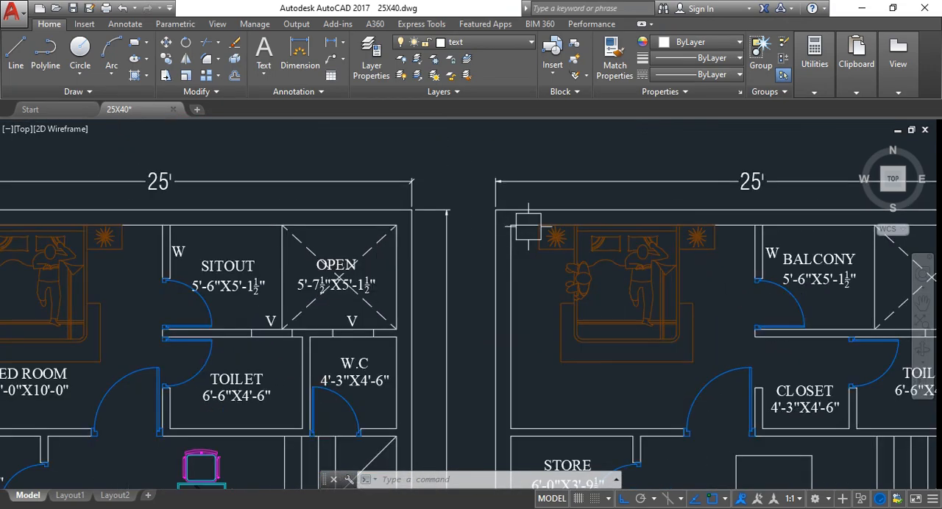
scroll(546, 216, "down", 2)
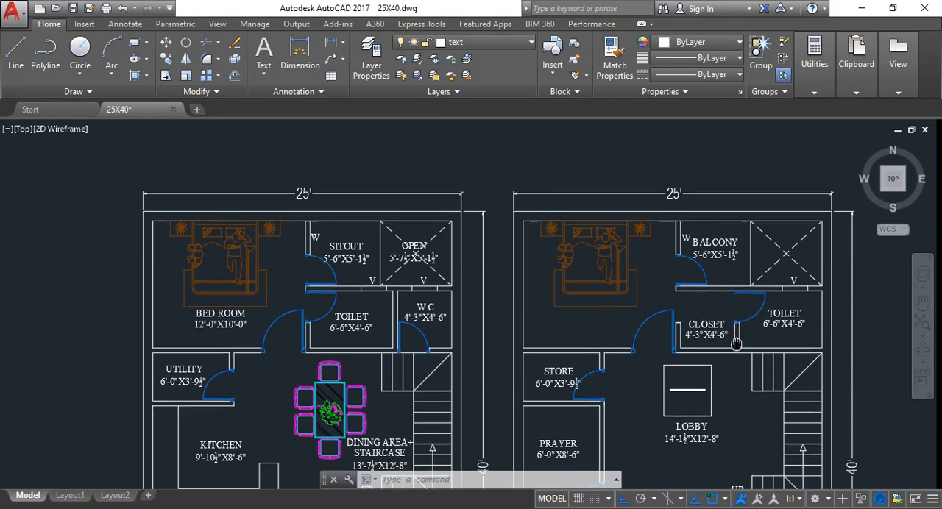
mouse_move(736, 343)
middle_mouse_down()
mouse_move(735, 231)
mouse_move(736, 347)
mouse_move(736, 246)
mouse_move(732, 279)
mouse_move(691, 357)
middle_mouse_up()
scroll(731, 351, "down", 2)
scroll(726, 339, "up", 5)
scroll(710, 300, "down", 5)
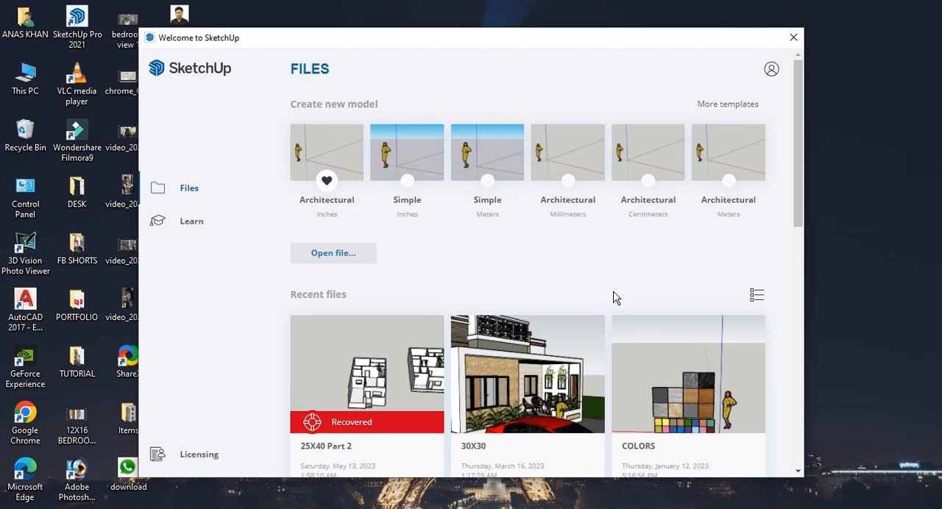
Start a new SketchUp model from the Architectural inches template and set the length display precision to 1/2".
left_click(339, 208)
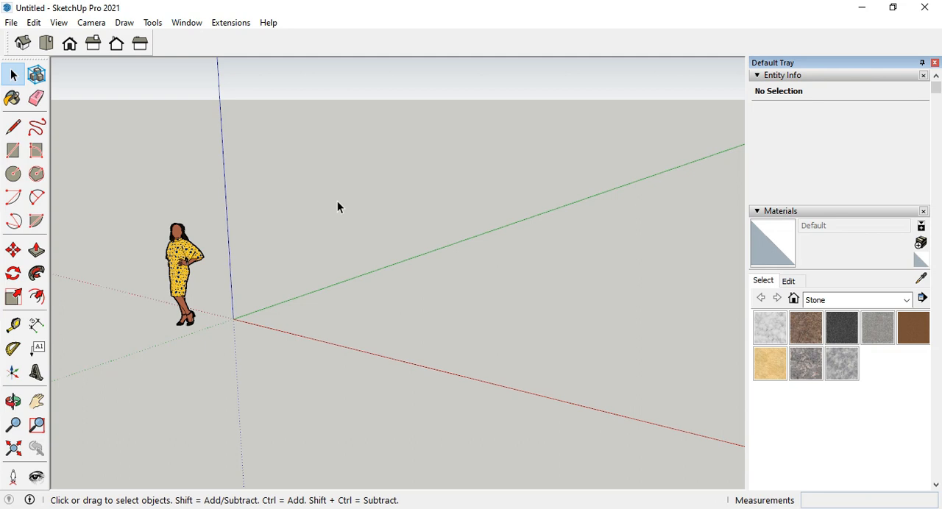
left_click(187, 23)
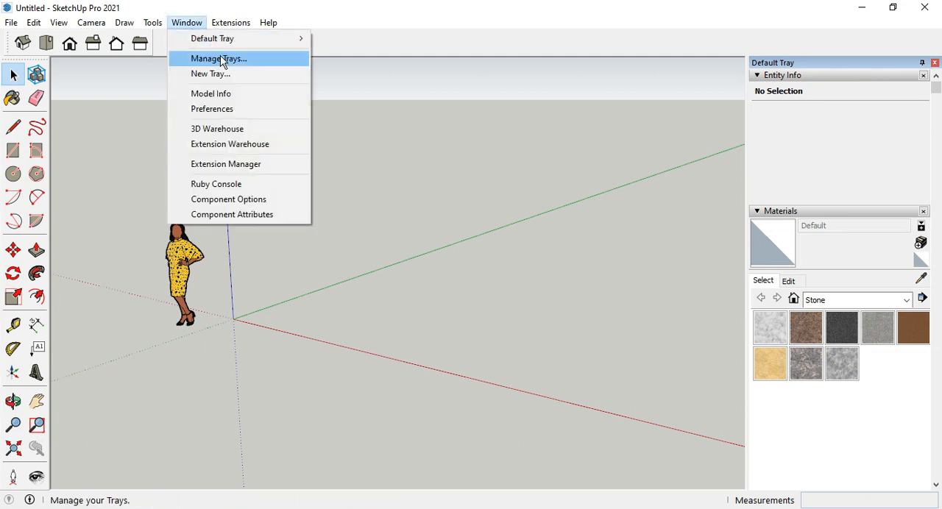
left_click(227, 96)
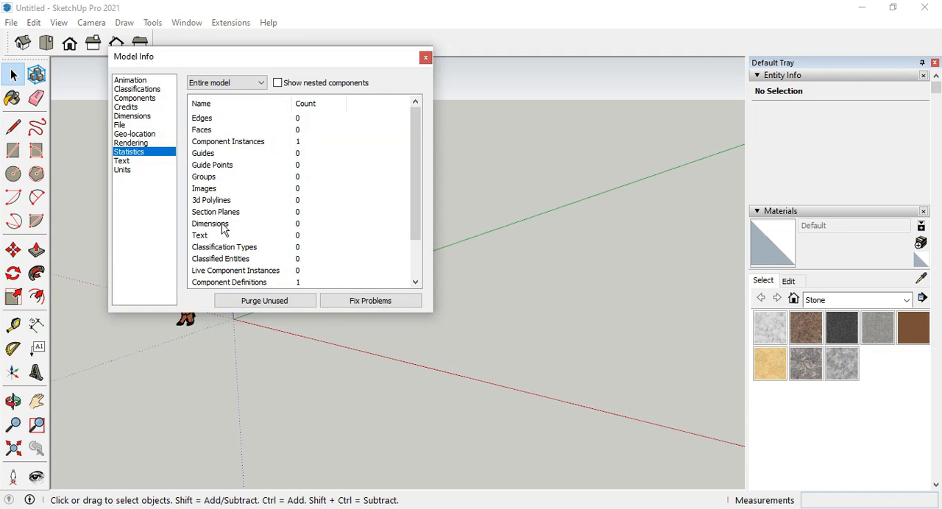
left_click(136, 171)
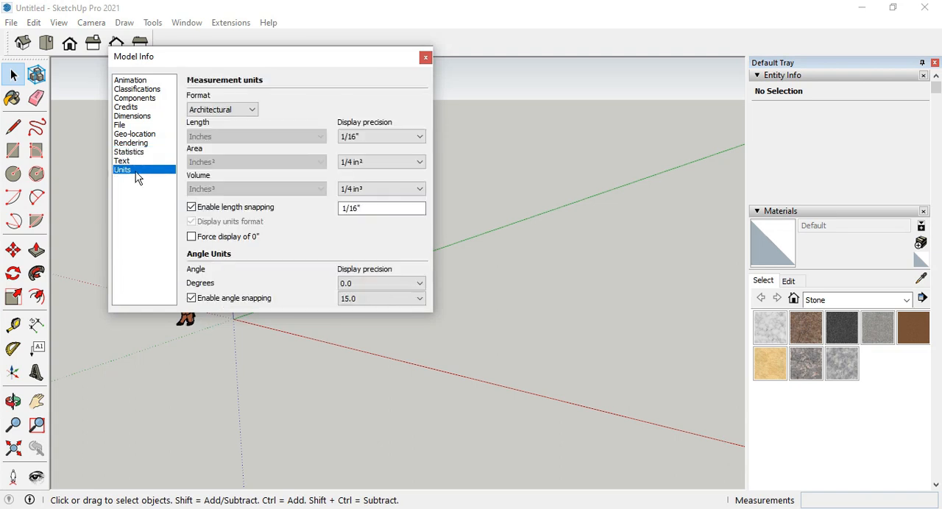
left_click(387, 142)
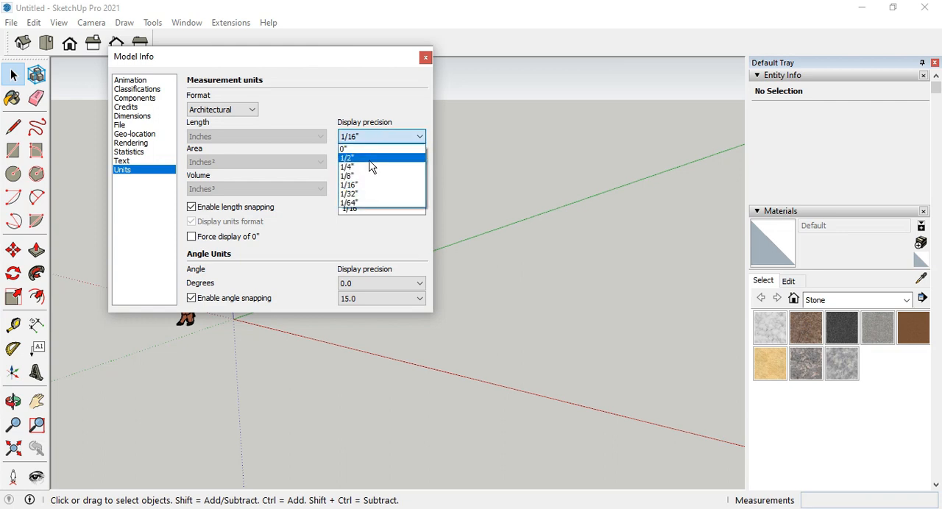
left_click(372, 158)
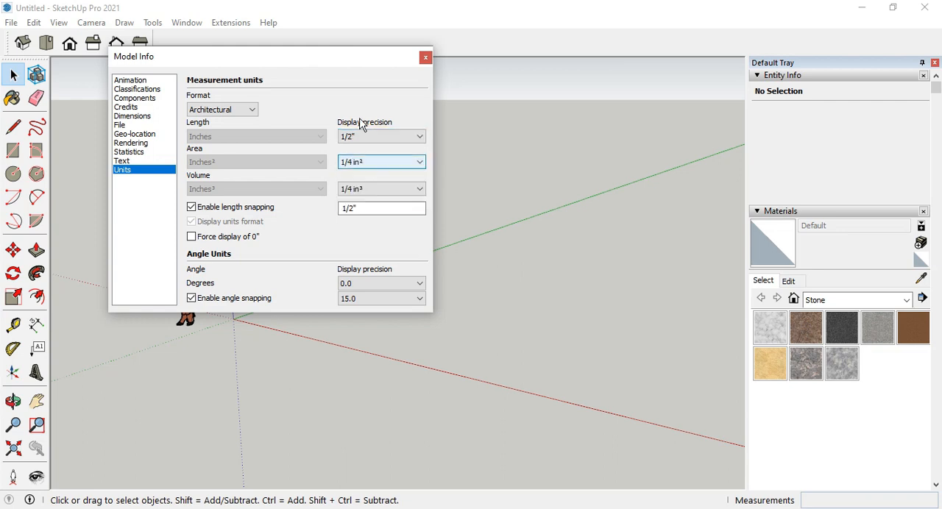
left_click(425, 58)
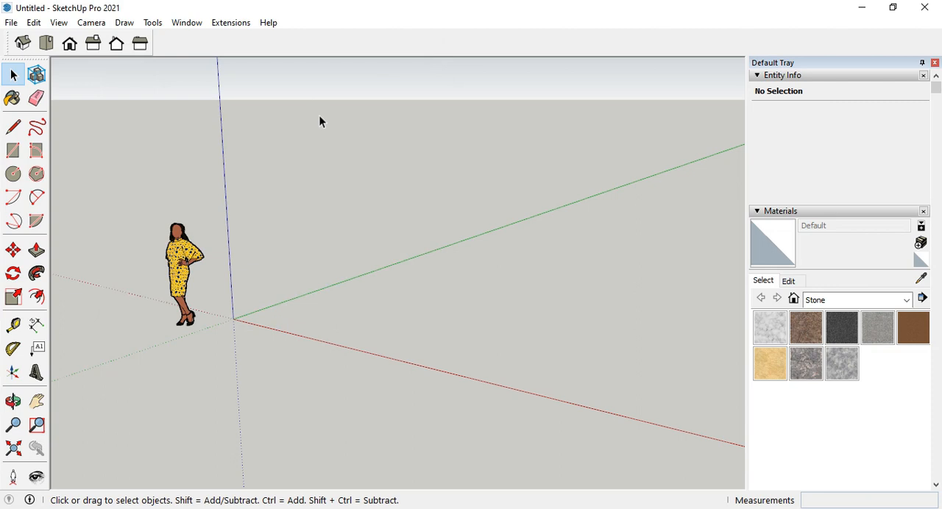
Delete the default human figure standing beside the origin.
middle_click_drag(281, 313, 210, 331)
left_click(180, 310)
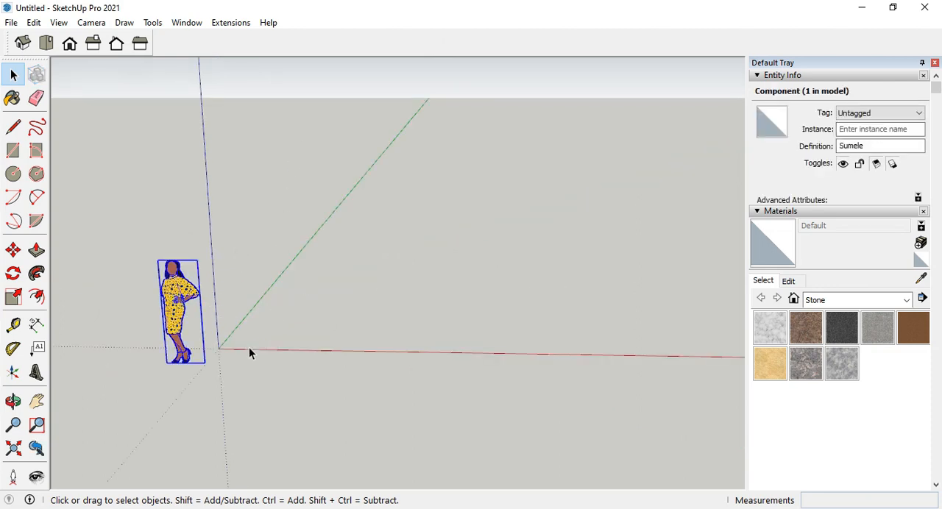
middle_click_drag(249, 346, 190, 302)
key("Delete")
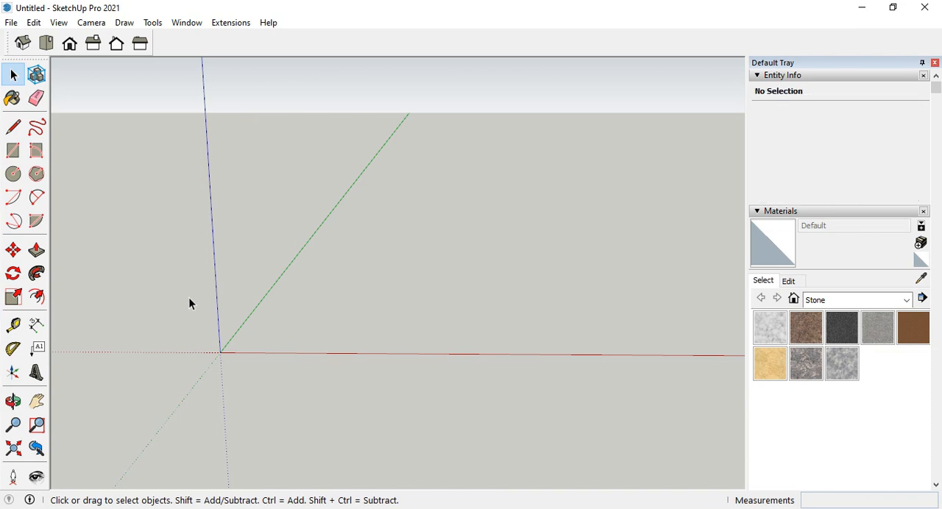
Import the 25X40 AutoCAD drawing from the TUTORIAL folder and dismiss the import results.
left_click(11, 23)
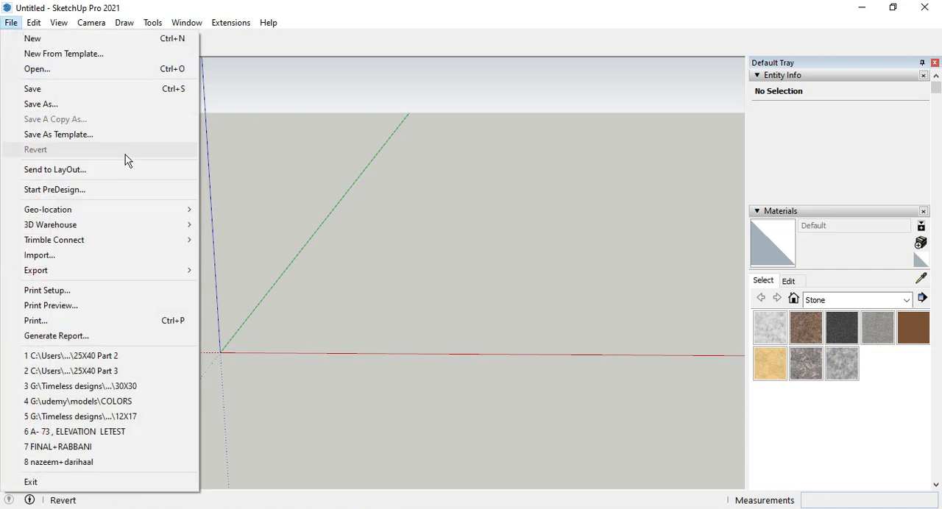
left_click(117, 258)
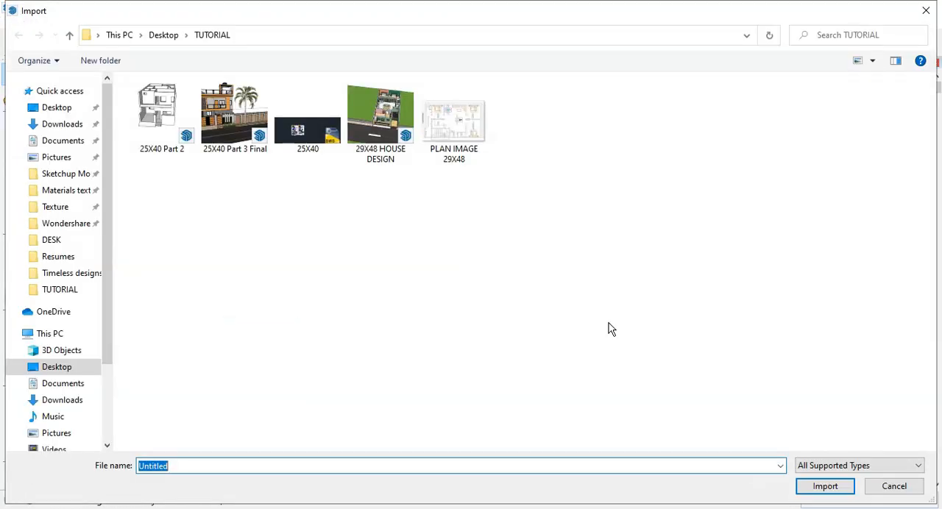
left_click(323, 140)
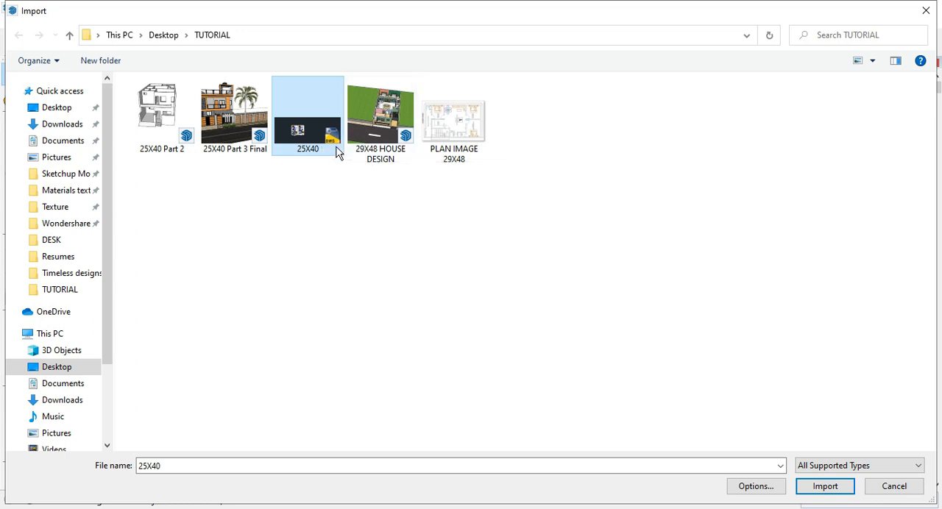
left_click(832, 488)
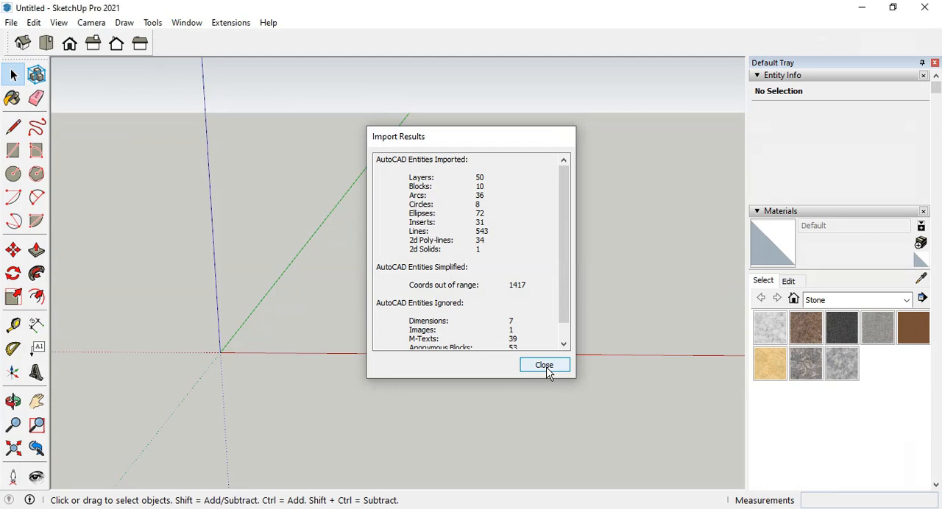
left_click(545, 368)
Explode the imported 25X40.dwg component into separate entities and select the front bedroom's bed on the first floor plan.
middle_click_drag(460, 402, 452, 354)
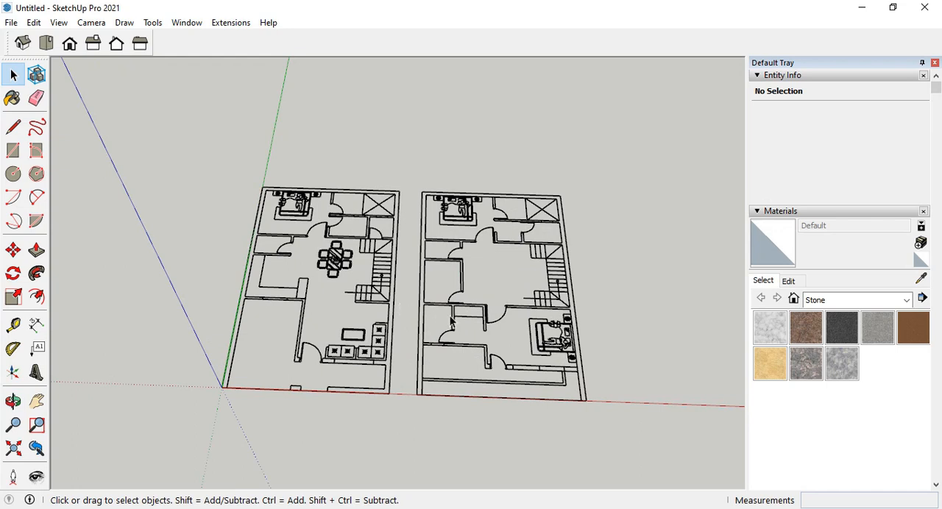
scroll(388, 243, "down", 2)
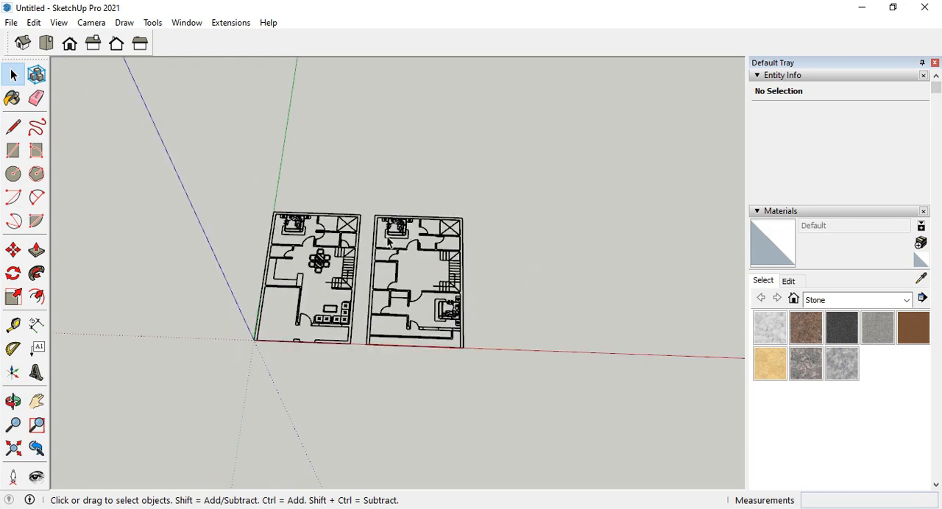
left_click(398, 228)
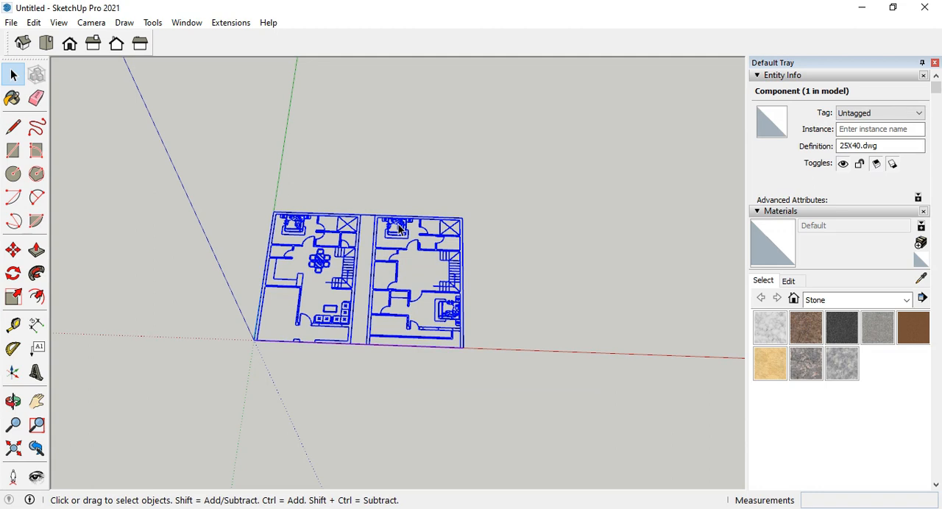
right_click(399, 228)
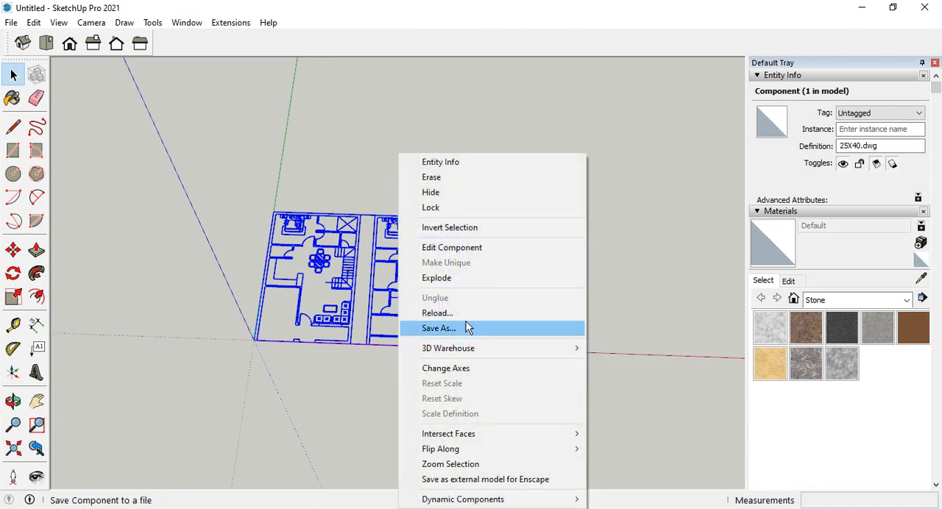
left_click(458, 279)
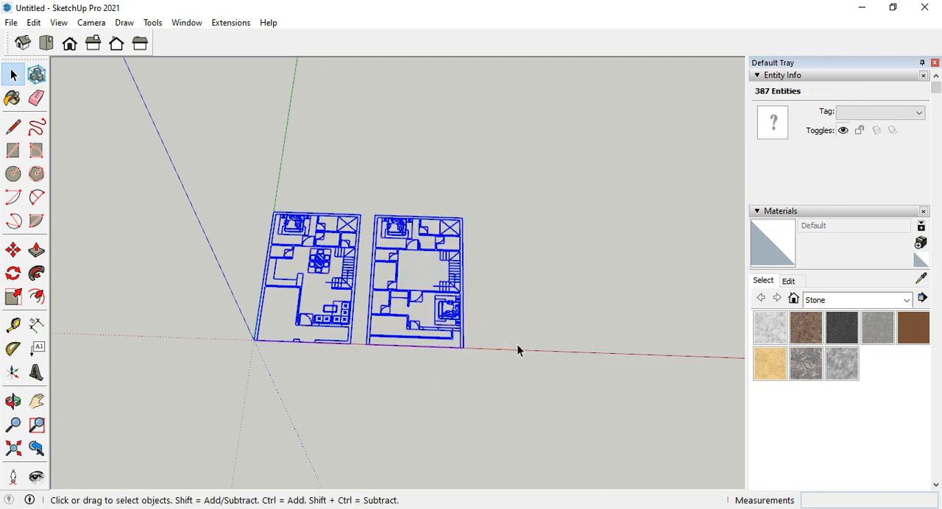
left_click(517, 344)
left_click(449, 309)
scroll(272, 261, "down", 1)
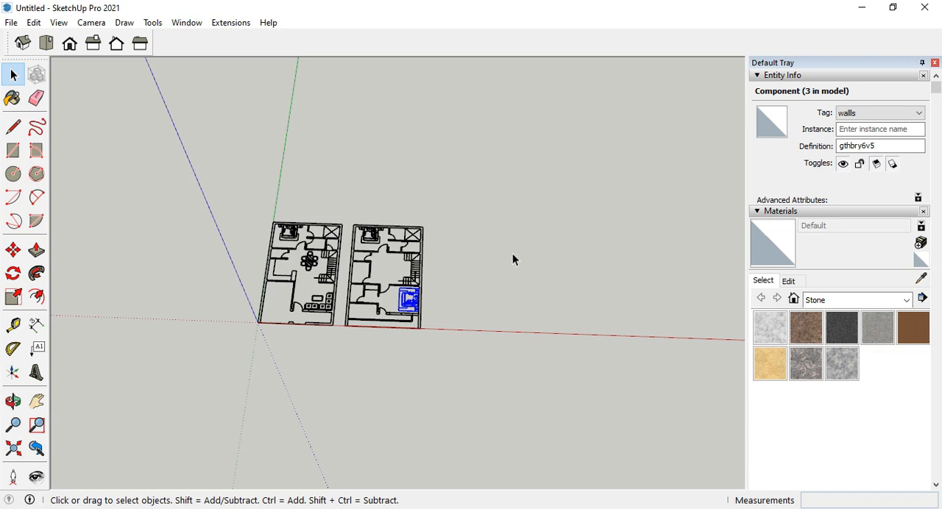
Draw a 25' by 40' rectangle on the ground beside the first floor plan.
left_click(20, 153)
left_click(486, 225)
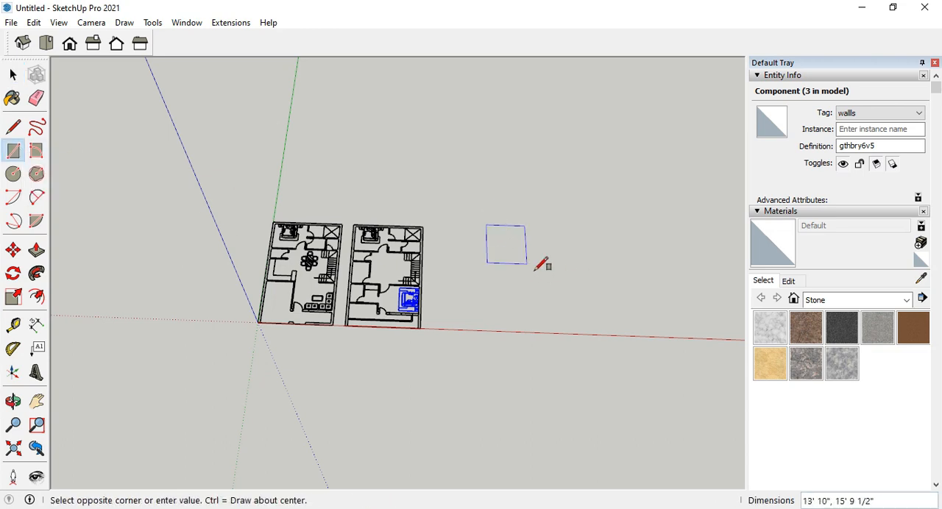
type("25")
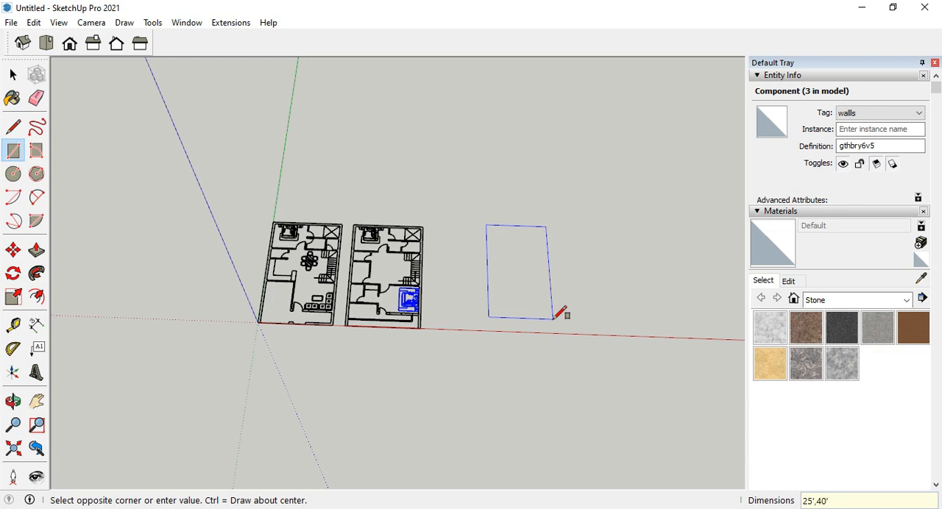
type("',40'")
key("Return")
Make a group from the new rectangle's face and its bounding edges.
left_click(14, 77)
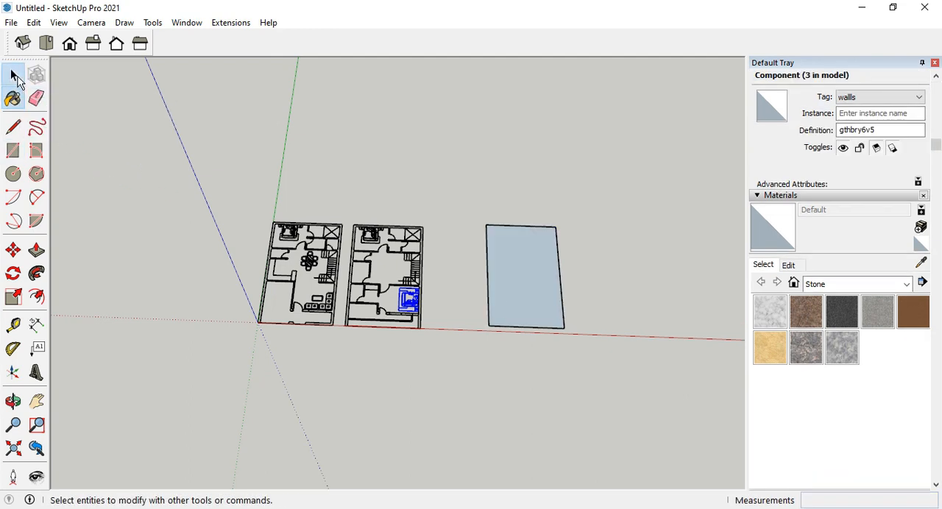
left_click(513, 297)
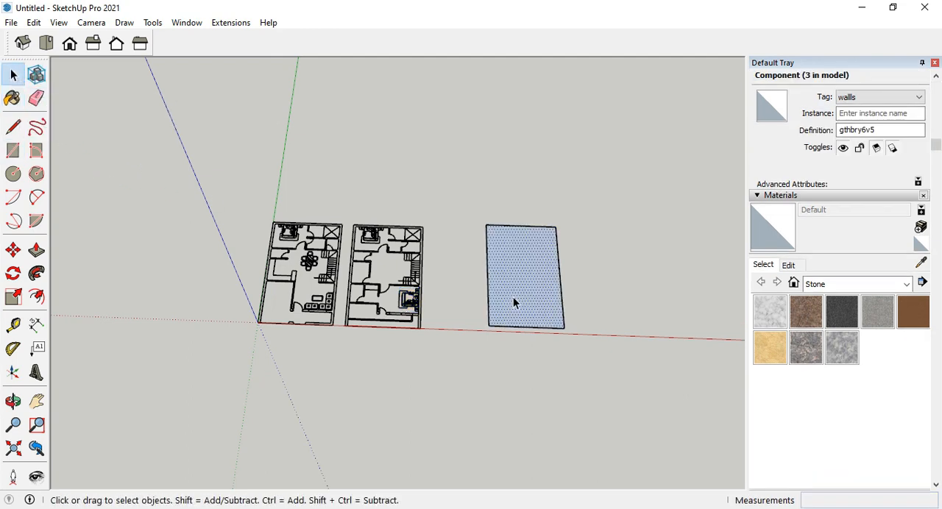
double_click(525, 295)
right_click(524, 295)
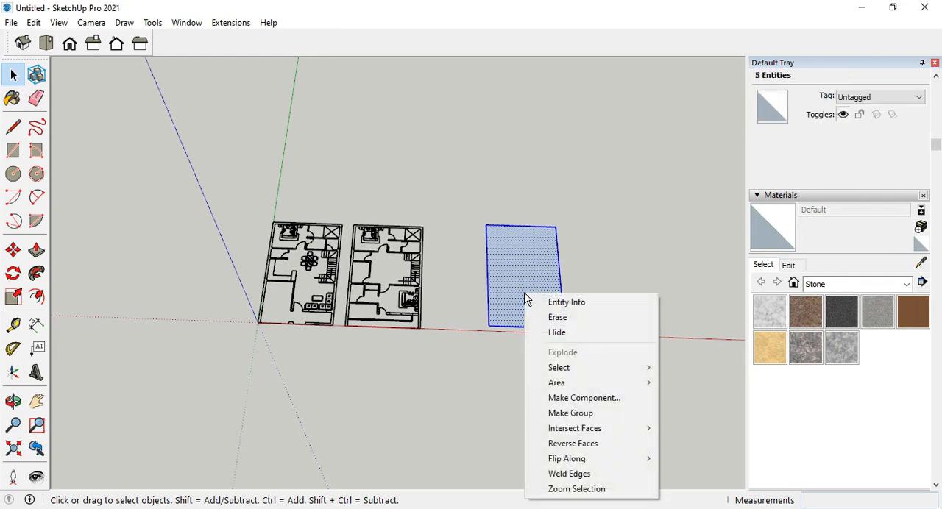
left_click(589, 413)
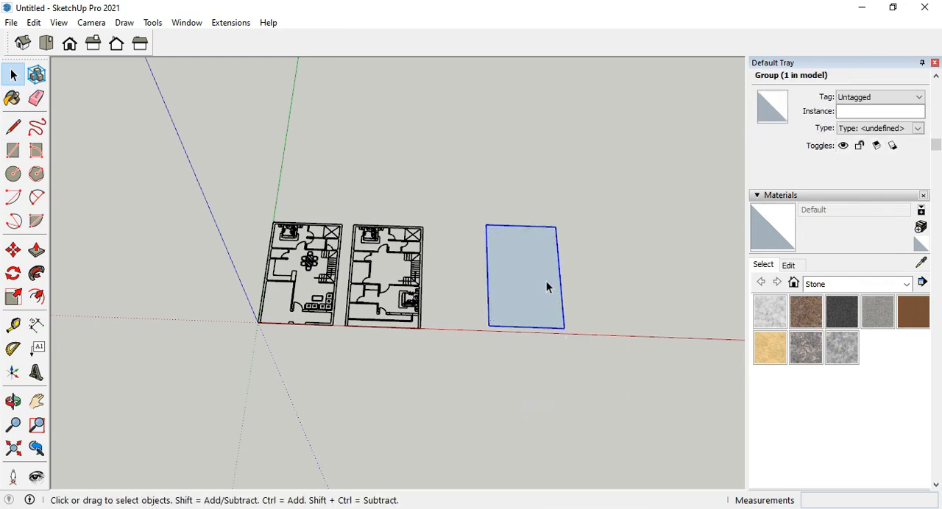
Paint the plot rectangle's face inside its group with 0128_White from the Colors-Named materials.
double_click(543, 281)
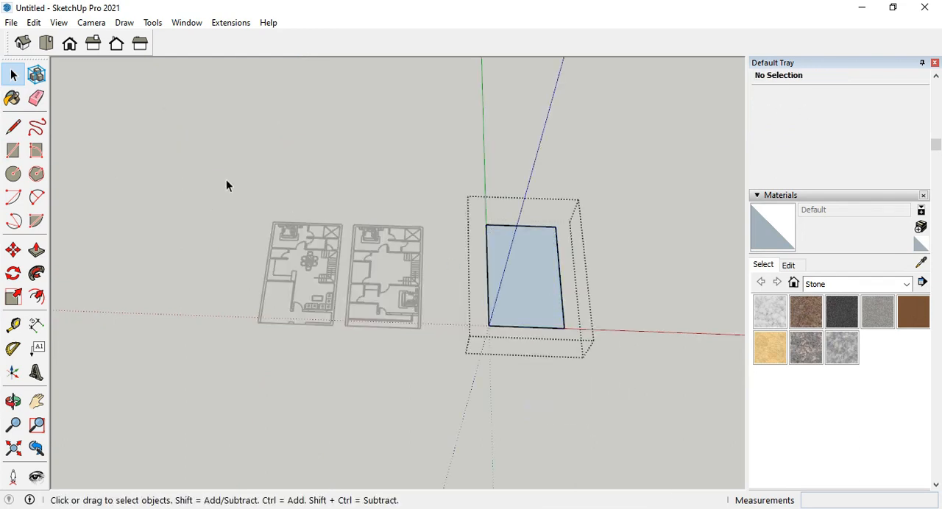
left_click(13, 99)
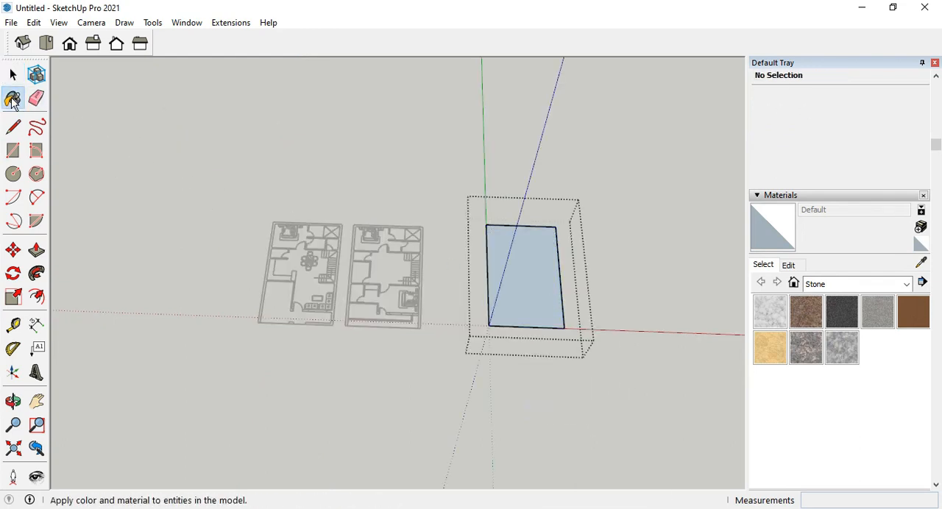
left_click(908, 285)
left_click(852, 342)
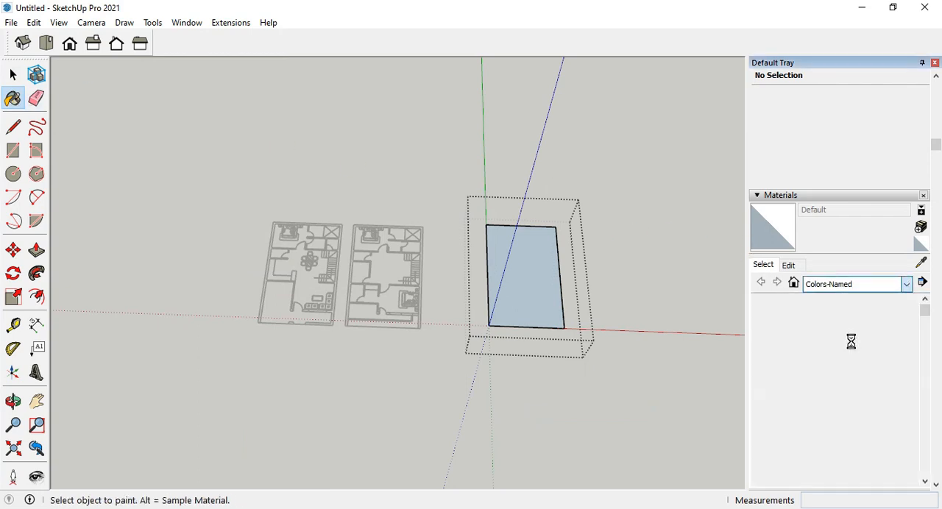
scroll(877, 458, "down", 5)
left_click(877, 369)
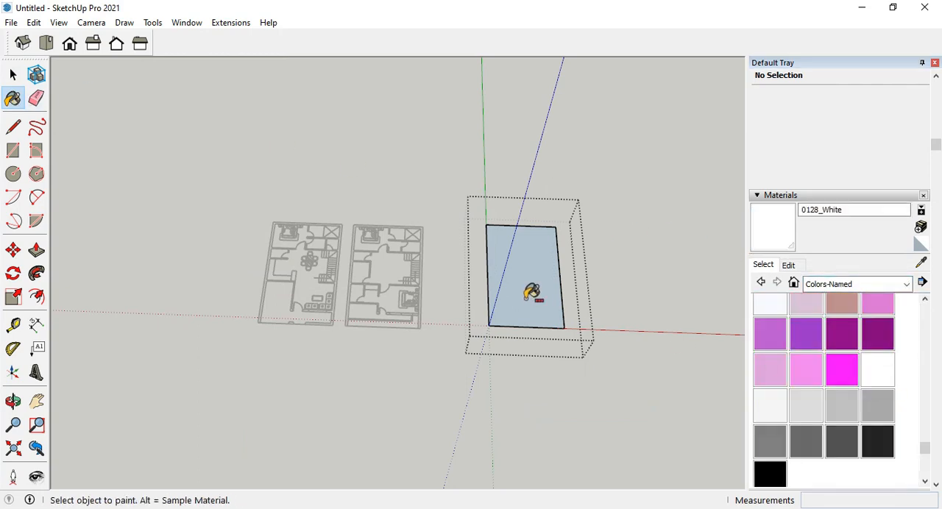
left_click(528, 296)
left_click(14, 76)
Extrude the white plot face 6" upward inside its group with Push/Pull, and close the group.
scroll(592, 331, "up", 10)
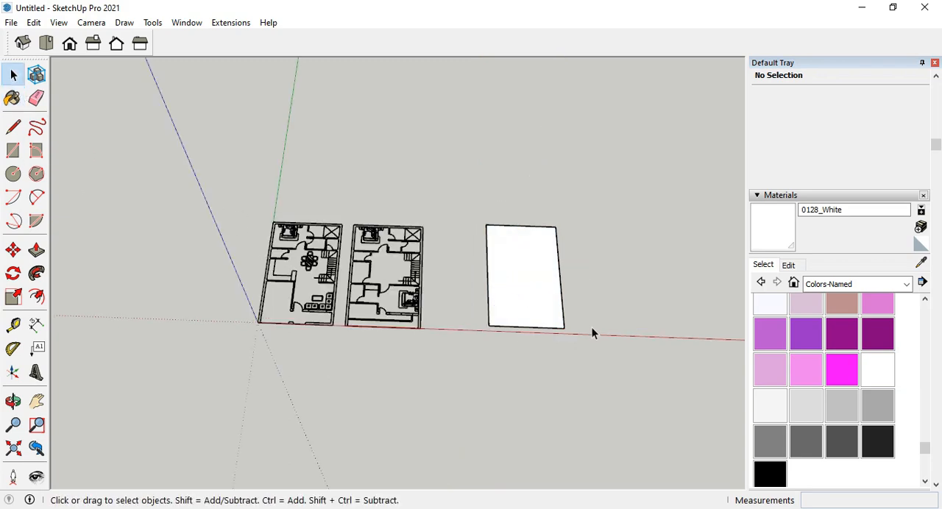
double_click(499, 292)
middle_click_drag(500, 292, 449, 239)
left_click(519, 265)
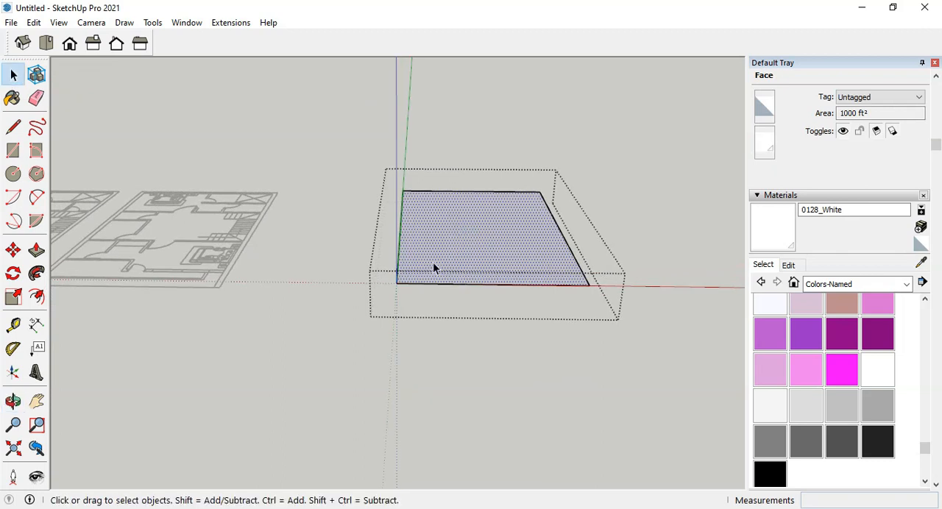
left_click(36, 250)
left_click(465, 251)
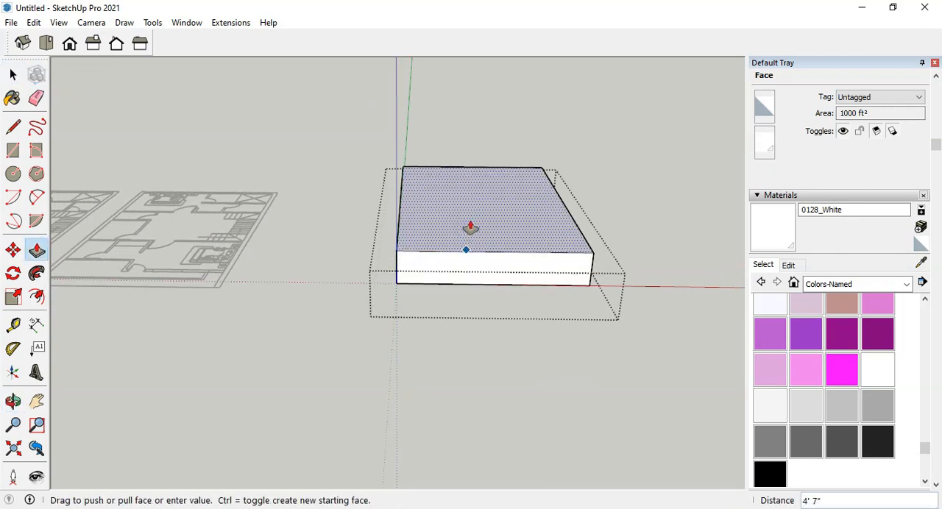
key("Return")
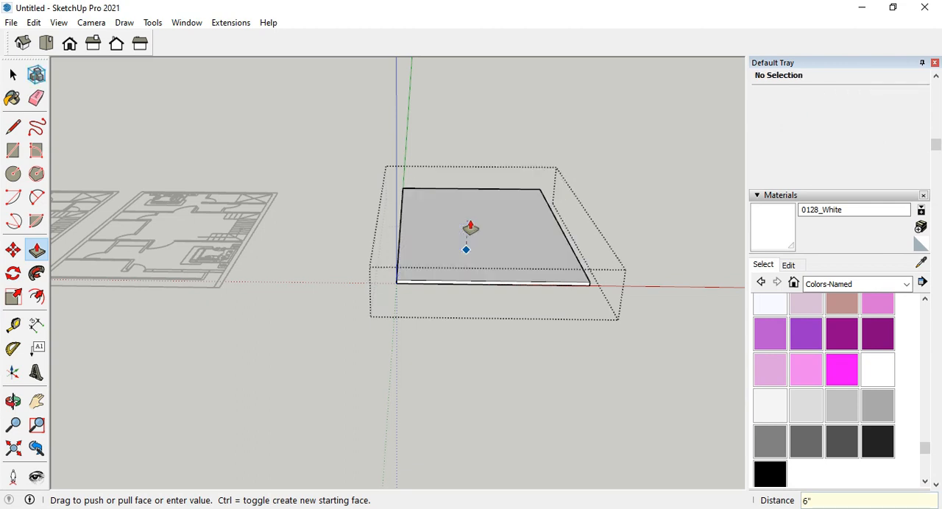
middle_click_drag(456, 237, 345, 268)
left_click(16, 85)
left_click(405, 343)
Copy the plot slab about 34' along the red axis to create a second slab beside it.
left_click(434, 265)
left_click(14, 252)
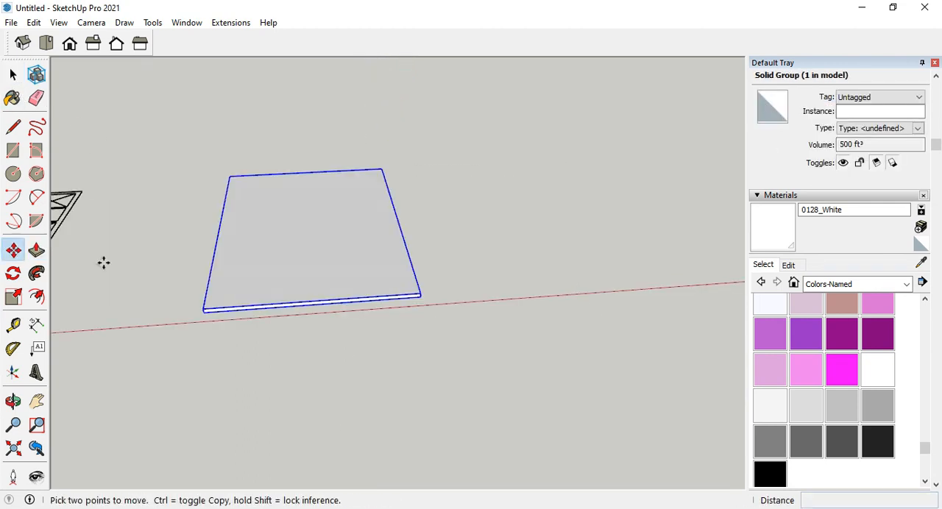
left_click(204, 309)
key("ctrl")
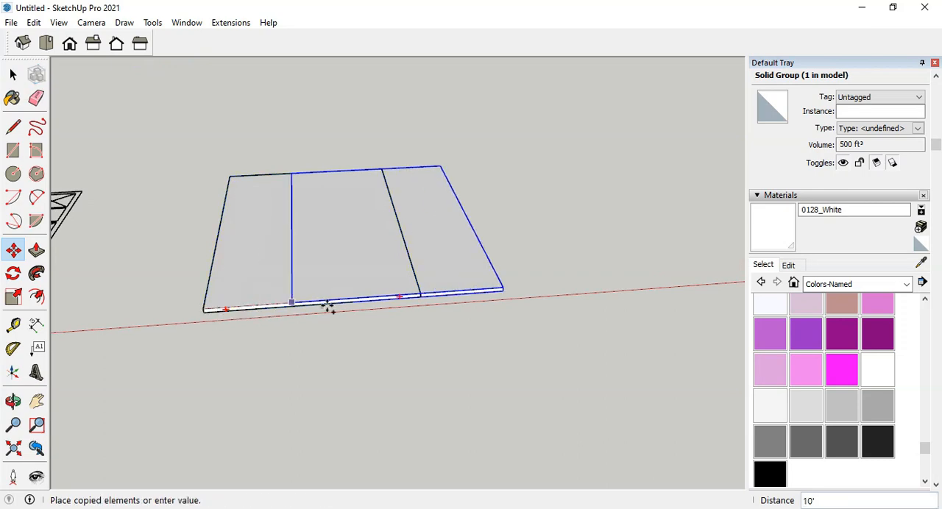
left_click(498, 287)
middle_click_drag(562, 301, 223, 295)
left_click(14, 85)
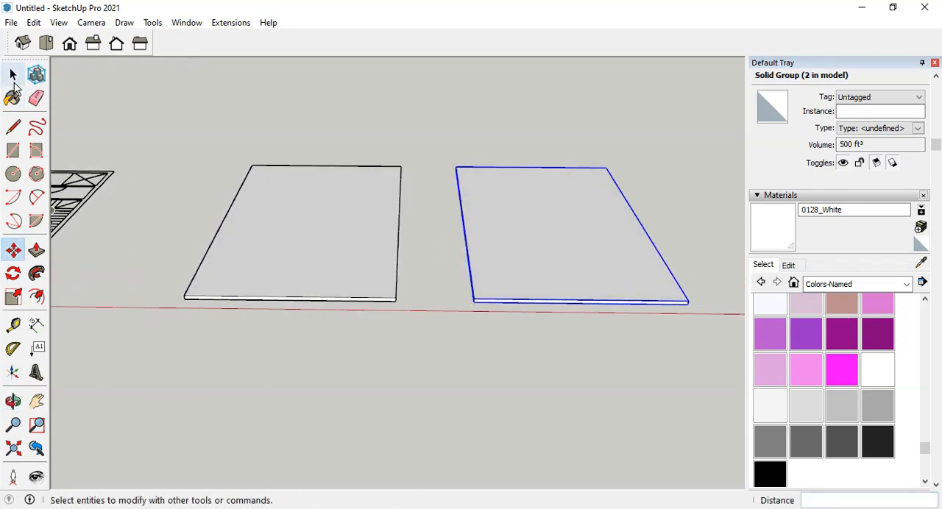
left_click(15, 86)
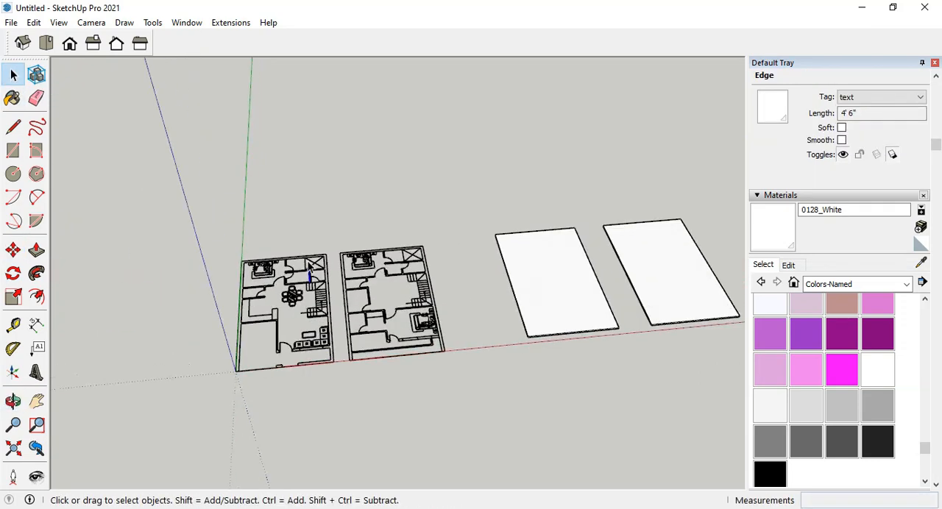
Select all linework of the floor plan nearest the origin and cut it from the model.
scroll(311, 276, "up", 3)
middle_click_drag(311, 277, 310, 307)
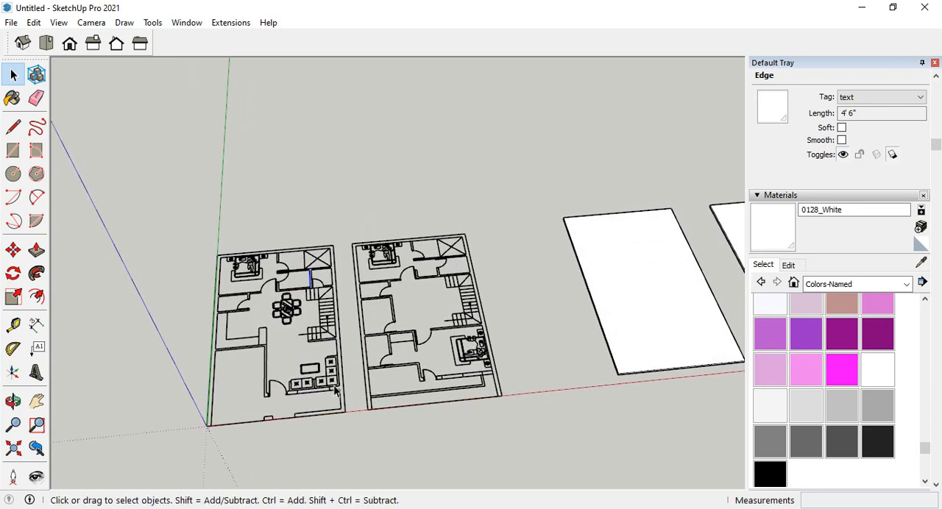
middle_click_drag(335, 389, 328, 387)
middle_click_drag(350, 213, 342, 212)
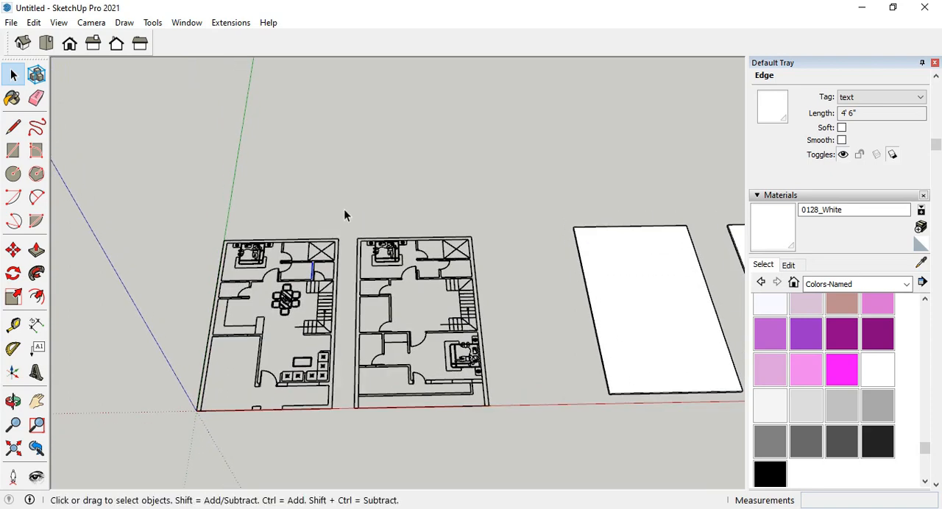
left_click_drag(347, 207, 179, 428)
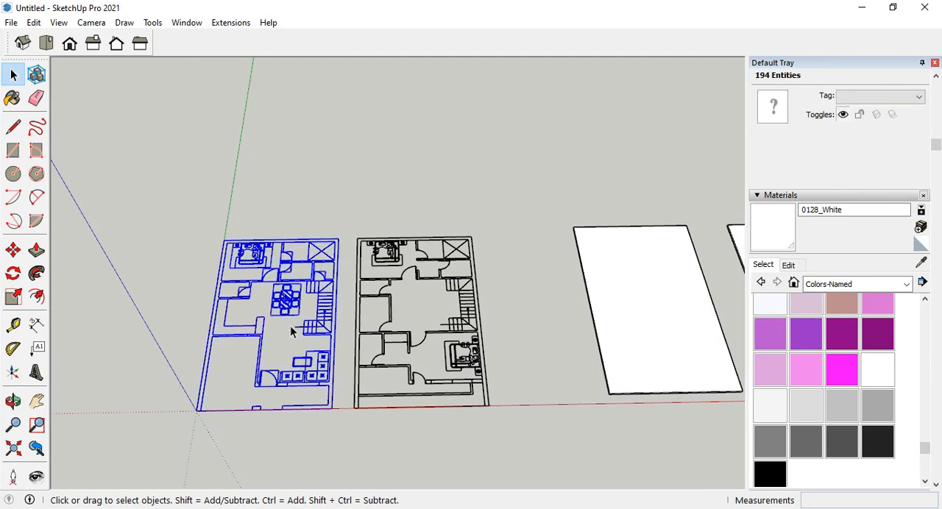
middle_click_drag(290, 325, 289, 287)
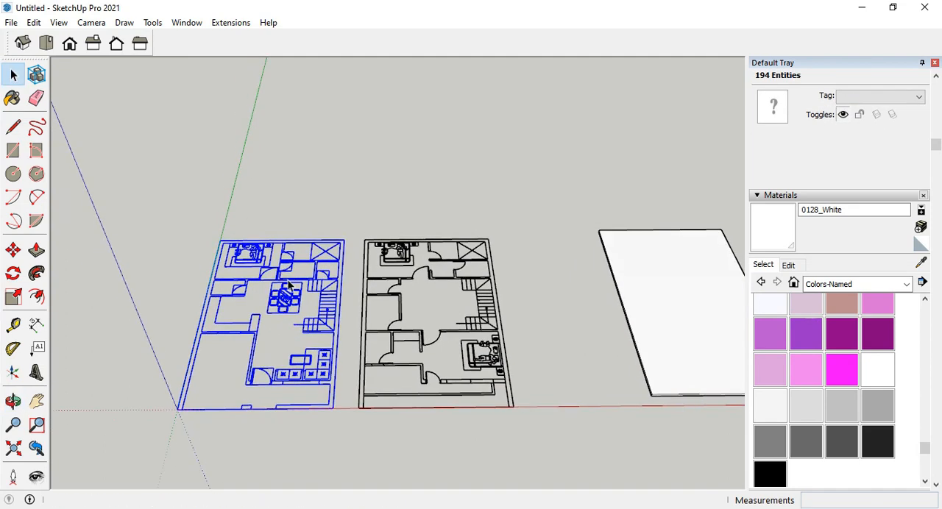
key("Delete")
Paste the cut floor plan inside the first slab's group, aligned to its front corner on the top face, and close the group.
scroll(155, 284, "down", 3)
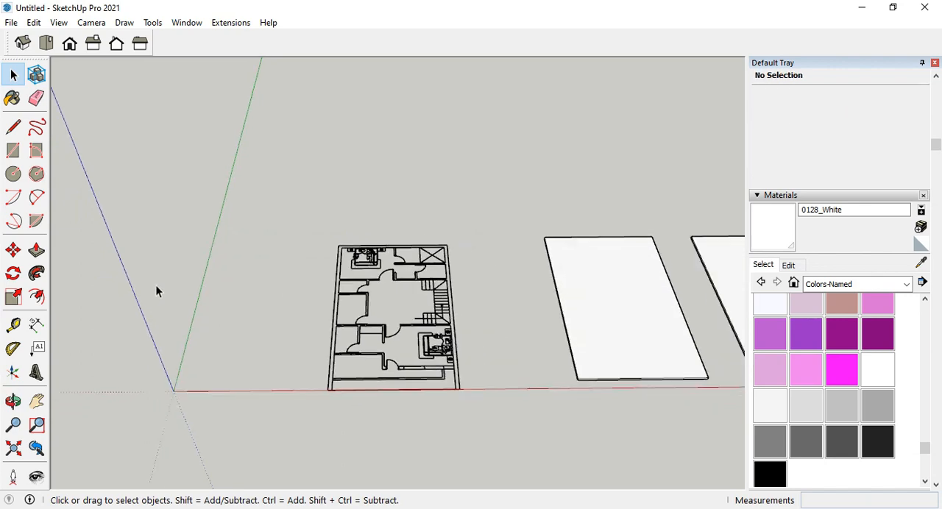
scroll(544, 325, "up", 3)
scroll(515, 298, "down", 2)
scroll(503, 305, "up", 3)
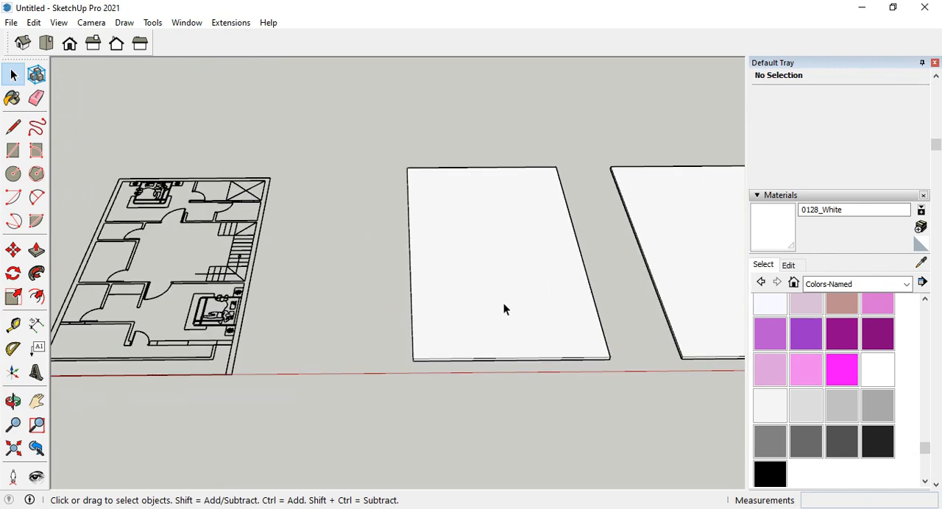
double_click(503, 305)
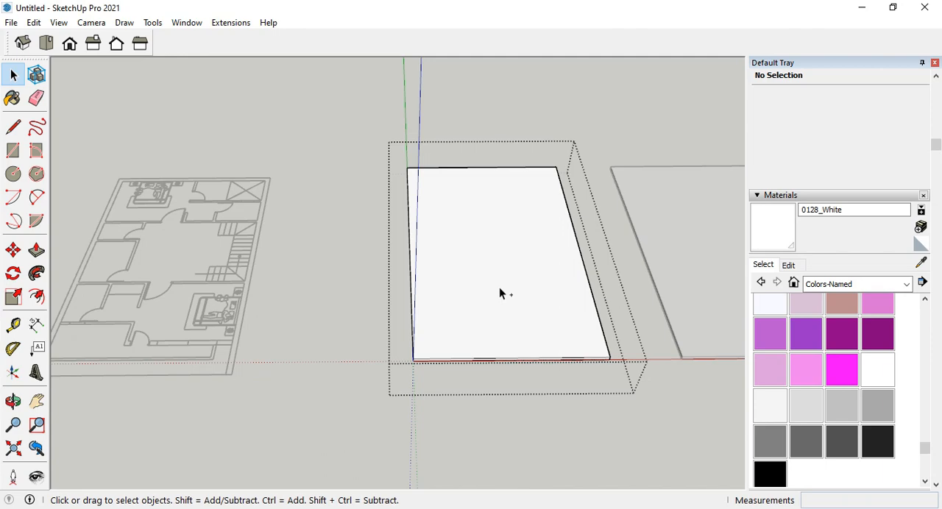
key("ctrl+v")
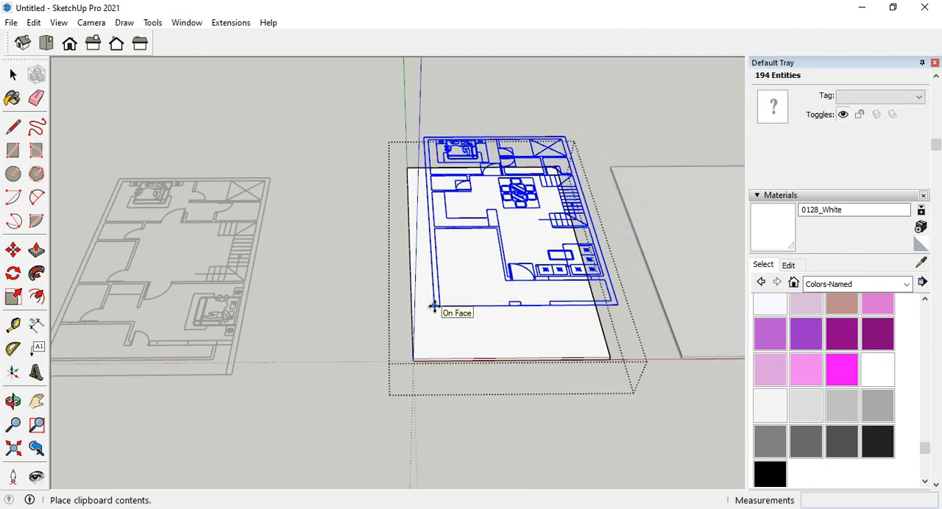
scroll(434, 307, "up", 6)
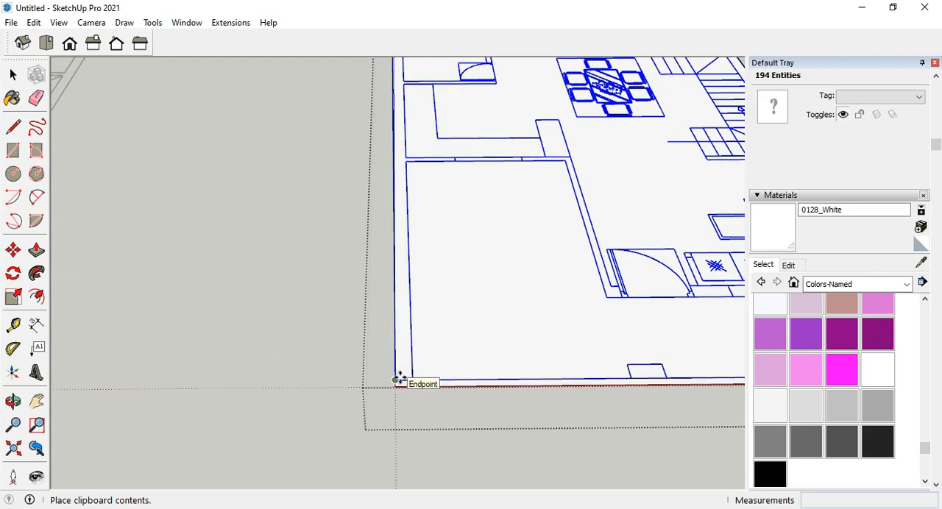
left_click(400, 379)
scroll(330, 317, "down", 5)
middle_click_drag(543, 316, 491, 331)
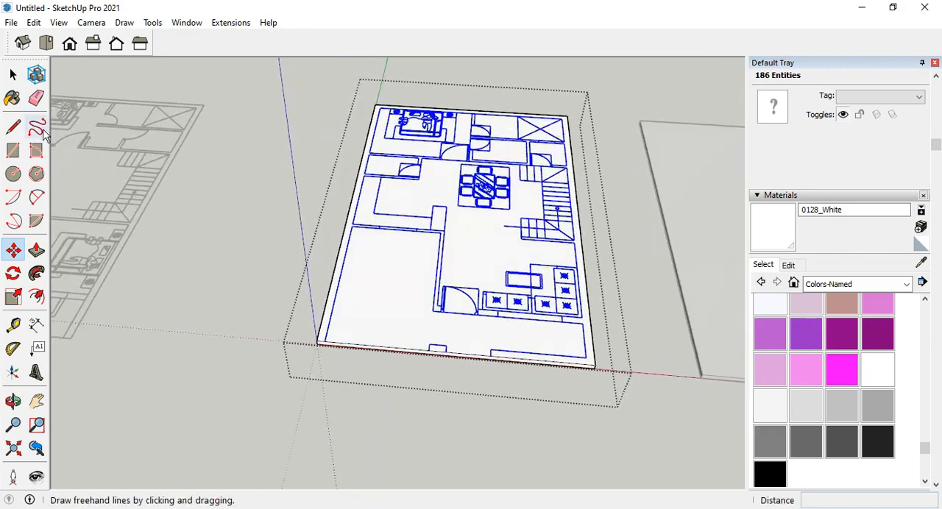
left_click(12, 74)
left_click(265, 226)
Inspect the placed floor plan on the first slab from several angles and distances.
middle_click_drag(266, 226, 447, 356)
scroll(446, 356, "down", 2)
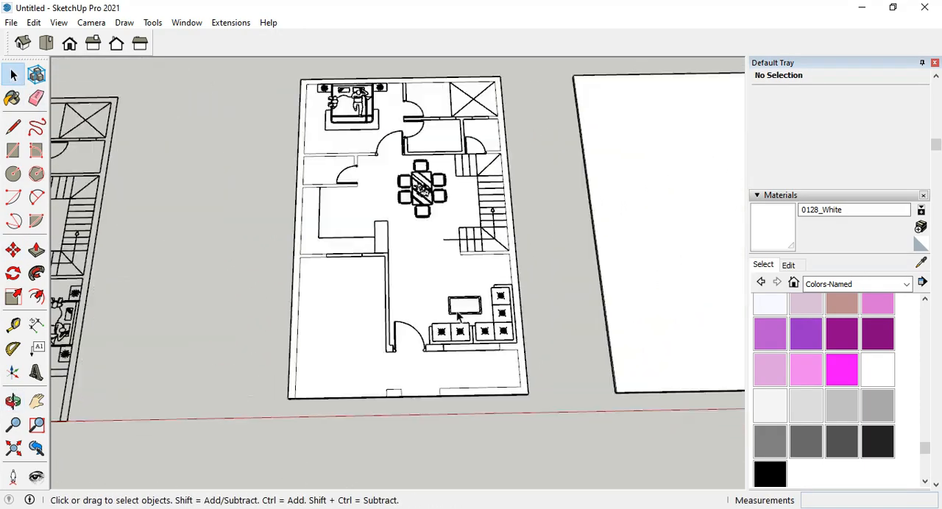
scroll(447, 250, "up", 2)
middle_click_drag(447, 239, 298, 275)
scroll(368, 341, "up", 4)
middle_click_drag(369, 340, 451, 294)
scroll(482, 303, "down", 3)
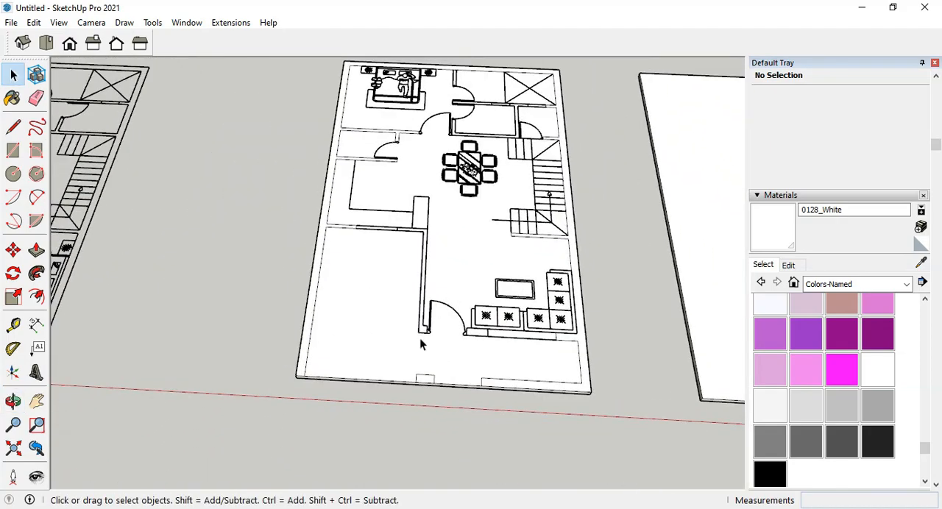
scroll(420, 338, "up", 2)
scroll(343, 318, "down", 3)
middle_click_drag(361, 324, 375, 292)
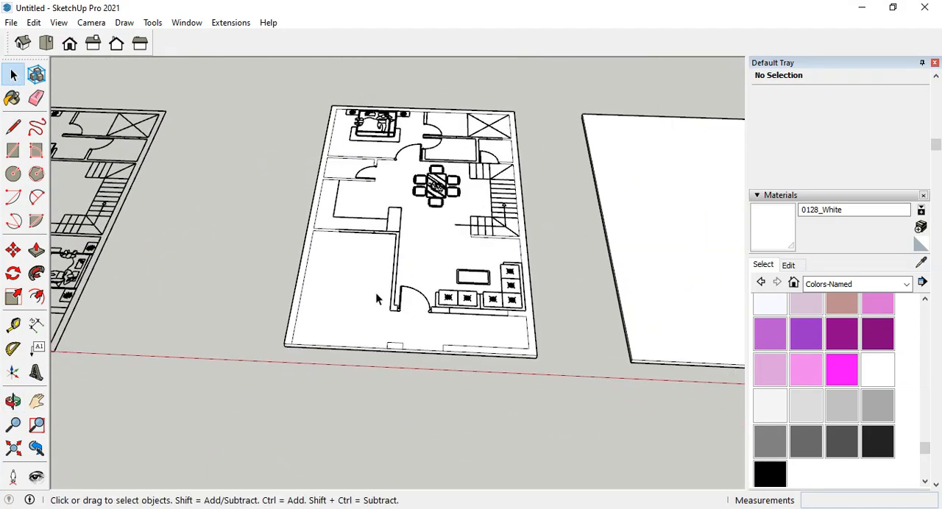
Open the first slab's group and select its top face to check which plan areas form separate faces.
left_click(375, 298)
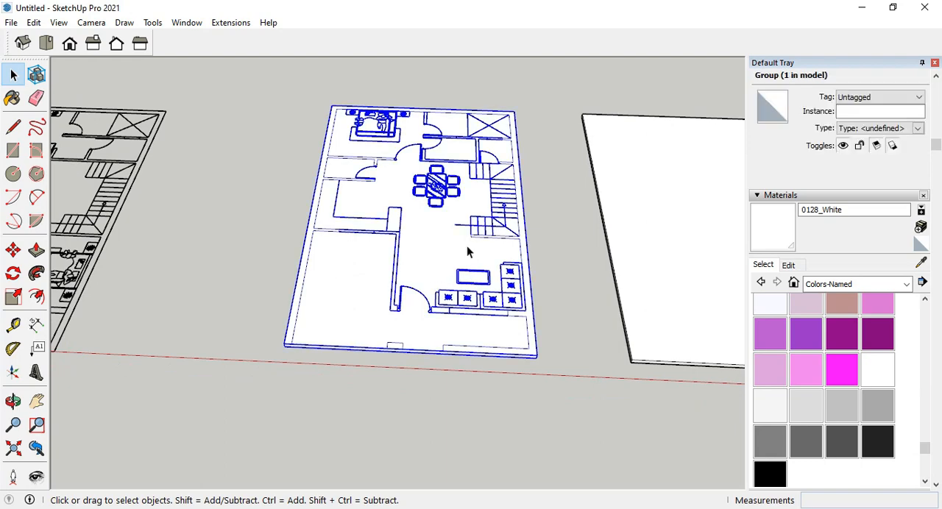
double_click(444, 267)
scroll(445, 267, "up", 3)
middle_click_drag(445, 267, 432, 306)
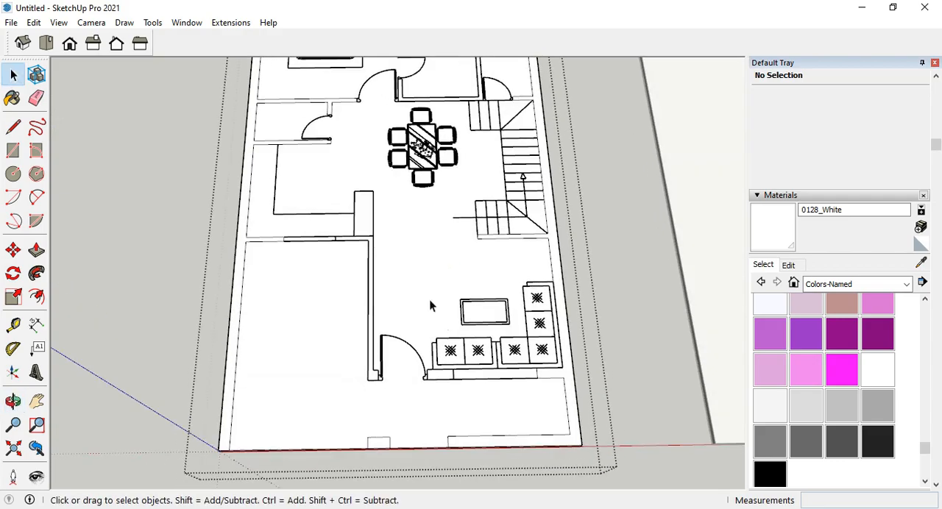
left_click(431, 306)
scroll(431, 294, "down", 2)
scroll(430, 287, "up", 1)
scroll(434, 324, "down", 2)
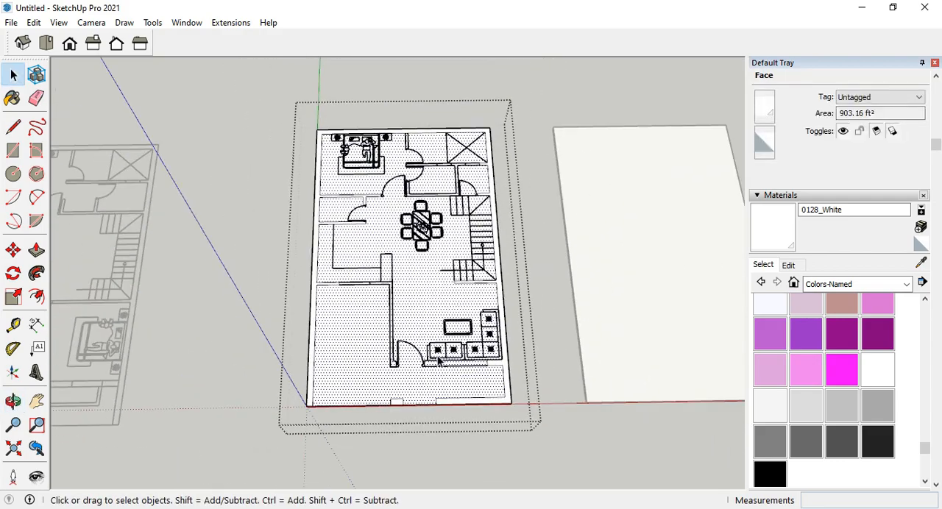
scroll(437, 365, "up", 5)
middle_click_drag(420, 427, 418, 402)
scroll(419, 404, "down", 4)
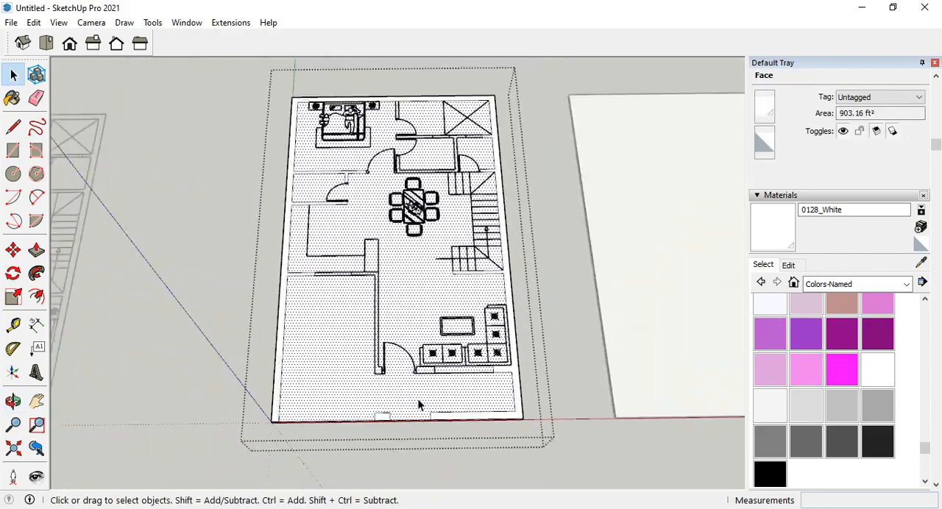
scroll(403, 260, "up", 3)
scroll(403, 262, "down", 4)
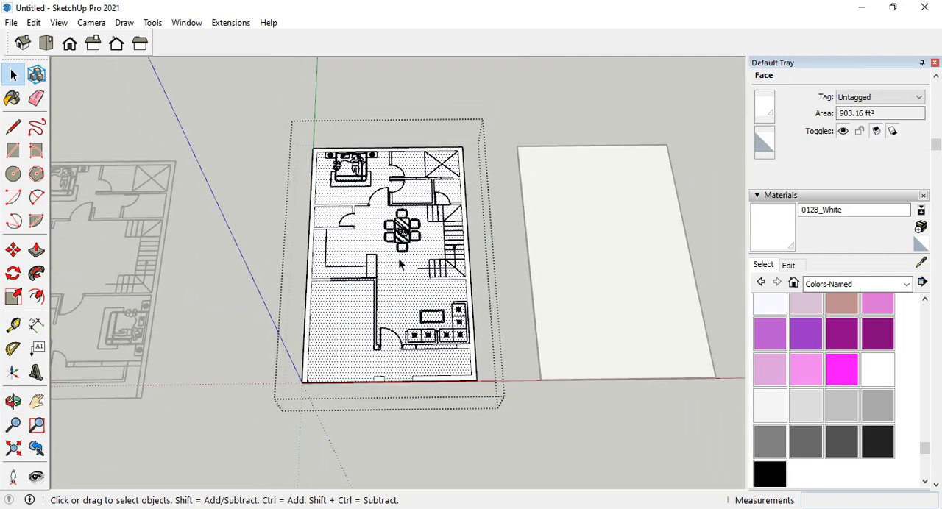
scroll(401, 262, "up", 3)
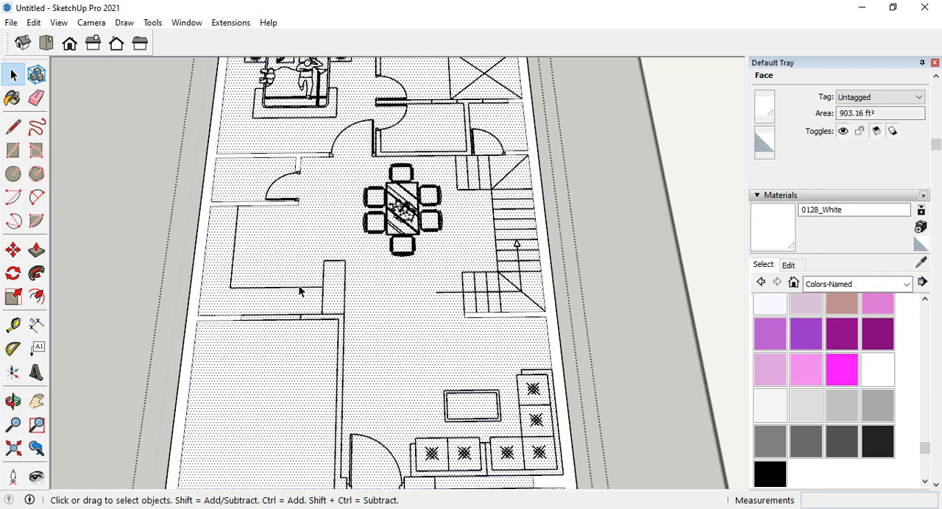
Draw a 6' 6" line over the kitchen counter's inner edge, from the wall to its inside corner, splitting the counter face from the floor.
left_click(13, 128)
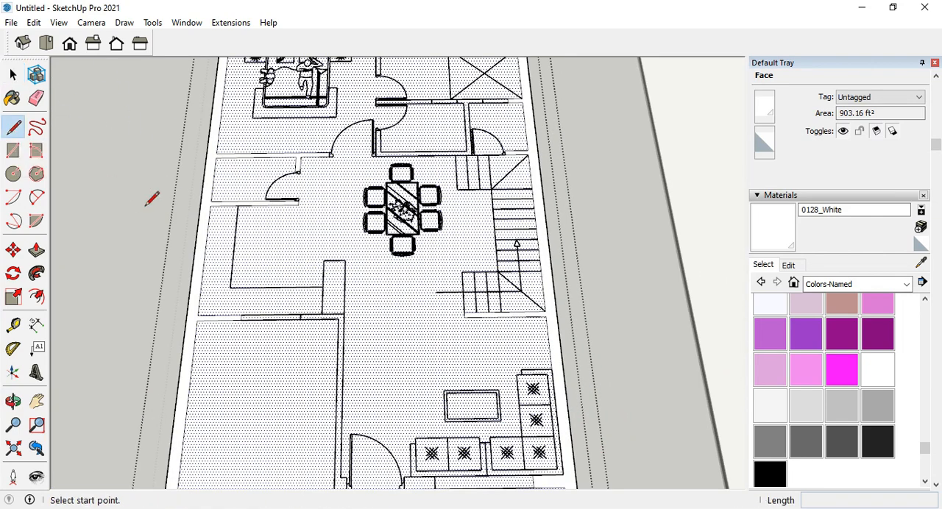
left_click(237, 205)
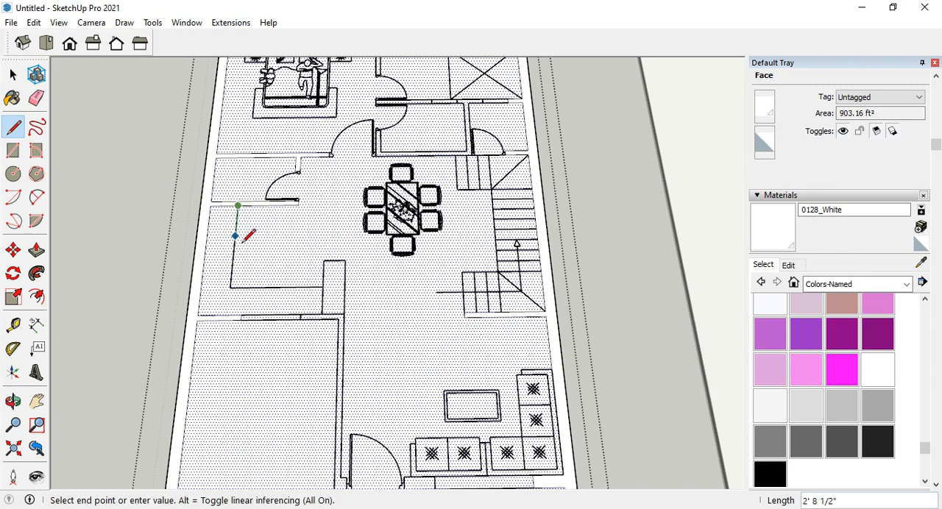
left_click(231, 287)
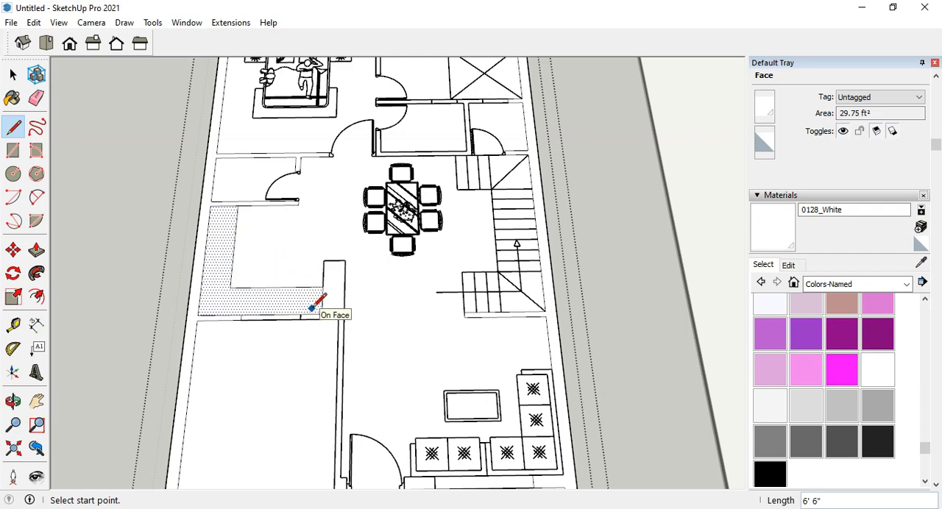
scroll(323, 263, "down", 3)
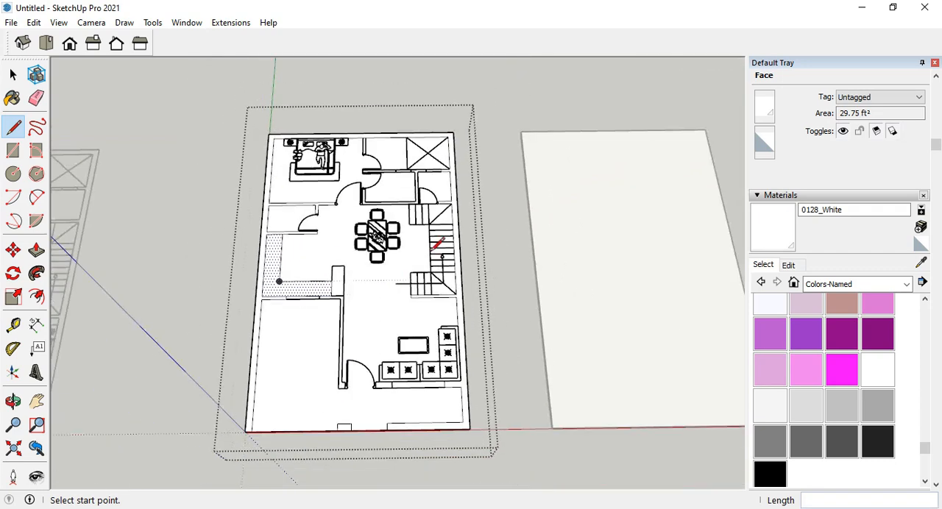
scroll(434, 200, "up", 2)
scroll(428, 234, "up", 2)
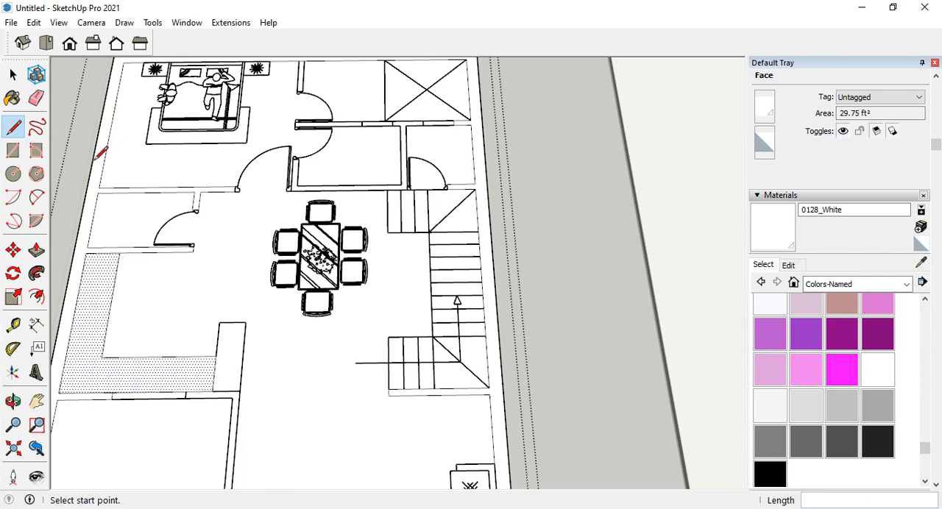
Select the main floor face inside the slab's group and examine where the wall outlines are still joined to it.
scroll(420, 287, "down", 3)
scroll(309, 212, "up", 2)
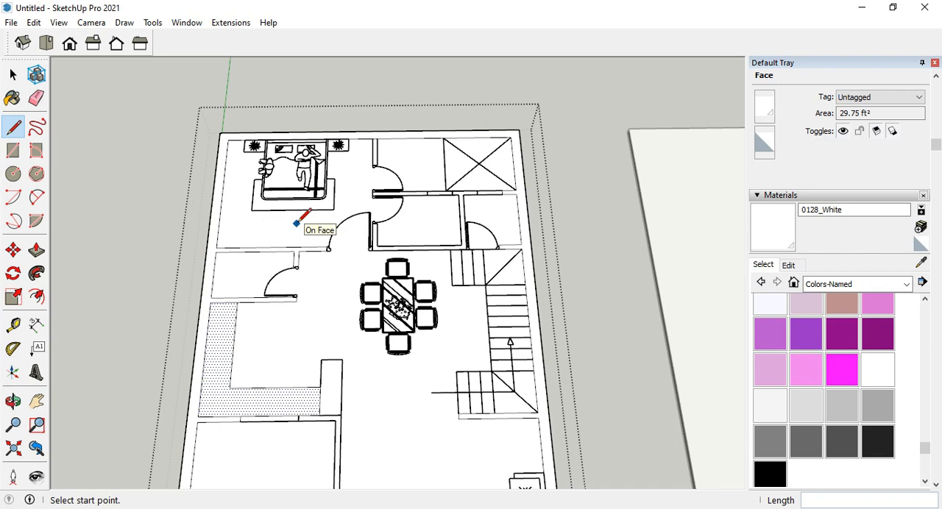
left_click(36, 251)
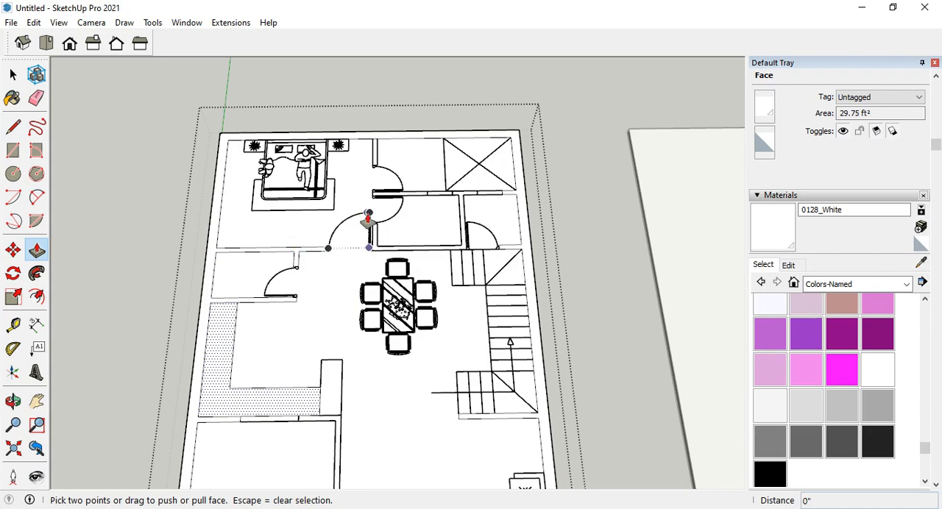
left_click(12, 71)
left_click(325, 286)
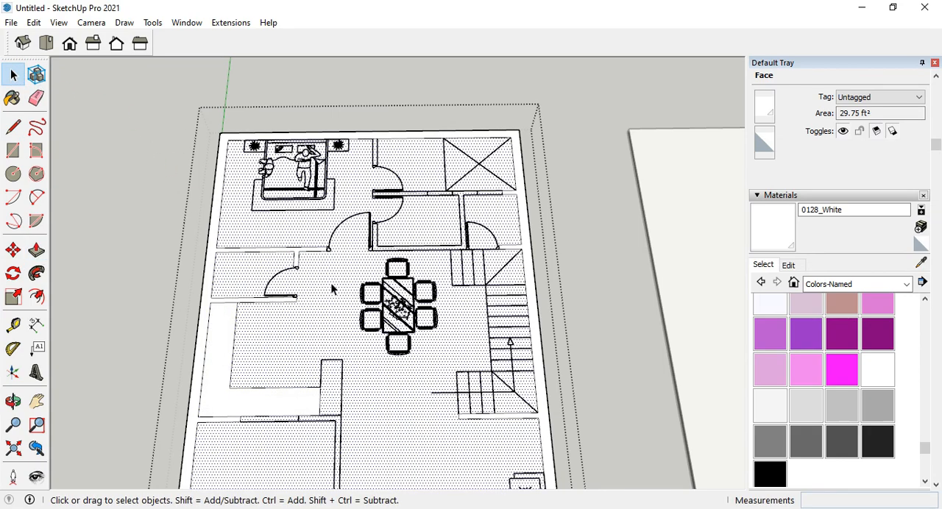
scroll(331, 286, "up", 2)
scroll(380, 210, "down", 2)
scroll(434, 132, "up", 4)
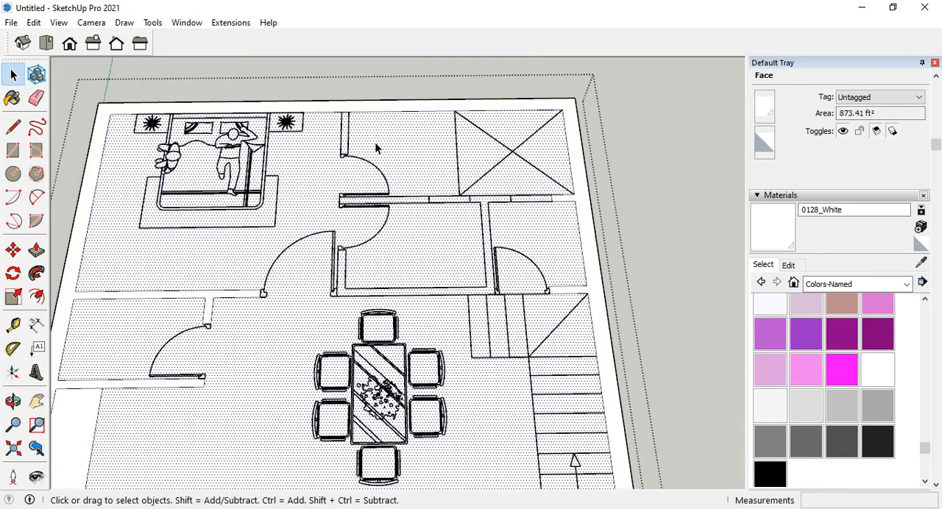
scroll(417, 291, "down", 2)
scroll(351, 167, "up", 4)
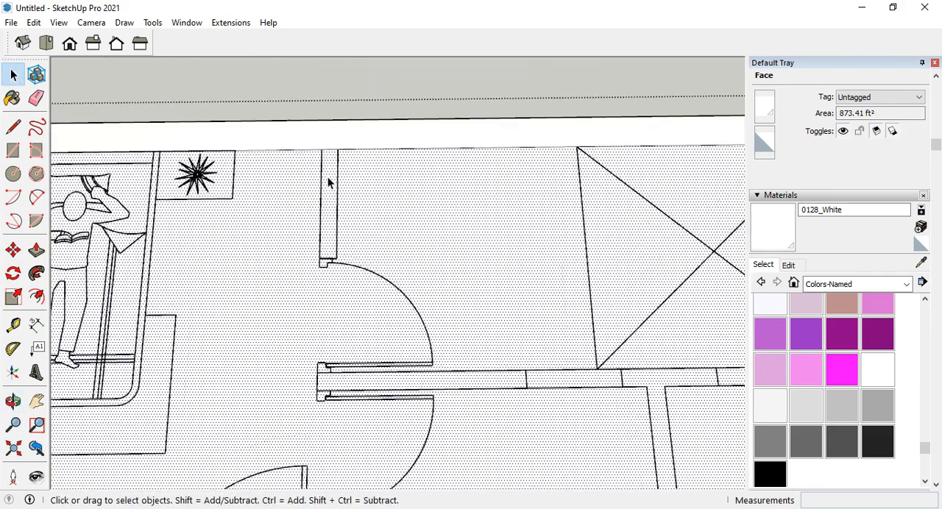
scroll(337, 181, "down", 2)
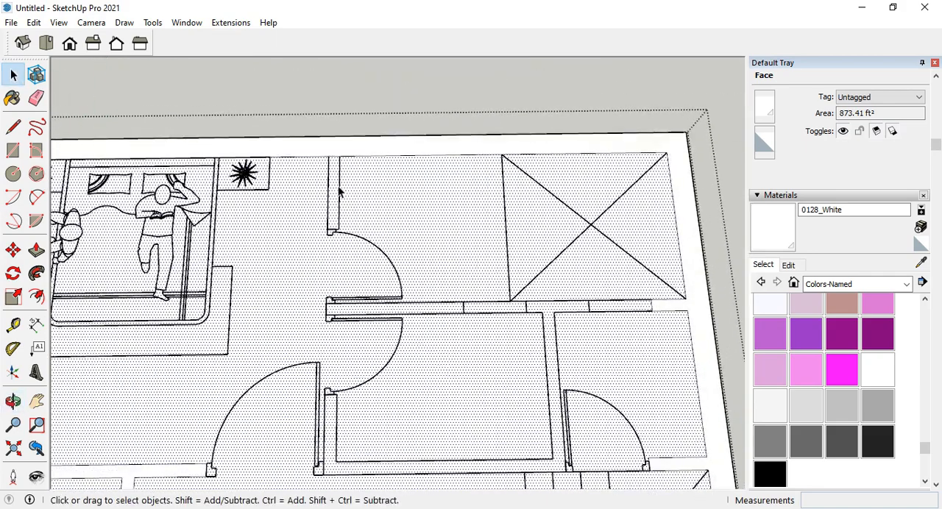
key("p")
scroll(486, 254, "down", 3)
left_click(440, 233)
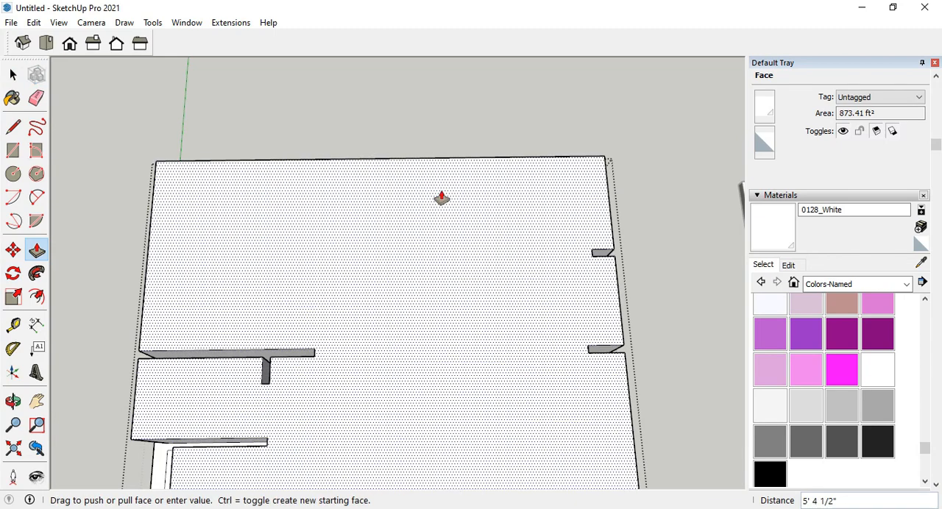
key("Escape")
Clear the selection and draw a rectangle over the short wall between the bedroom and the dressing area, down to the door jamb.
scroll(386, 217, "up", 3)
scroll(393, 206, "down", 2)
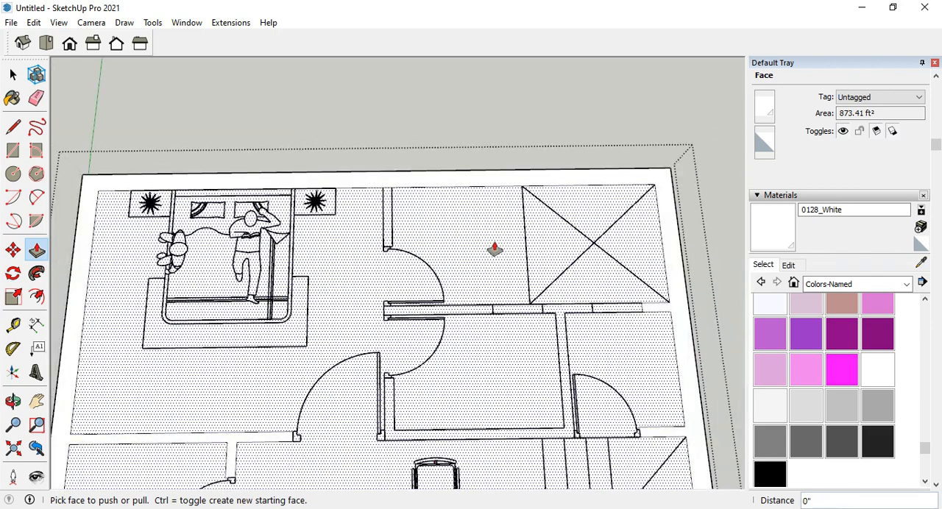
scroll(495, 228, "down", 4)
middle_click_drag(538, 218, 478, 187)
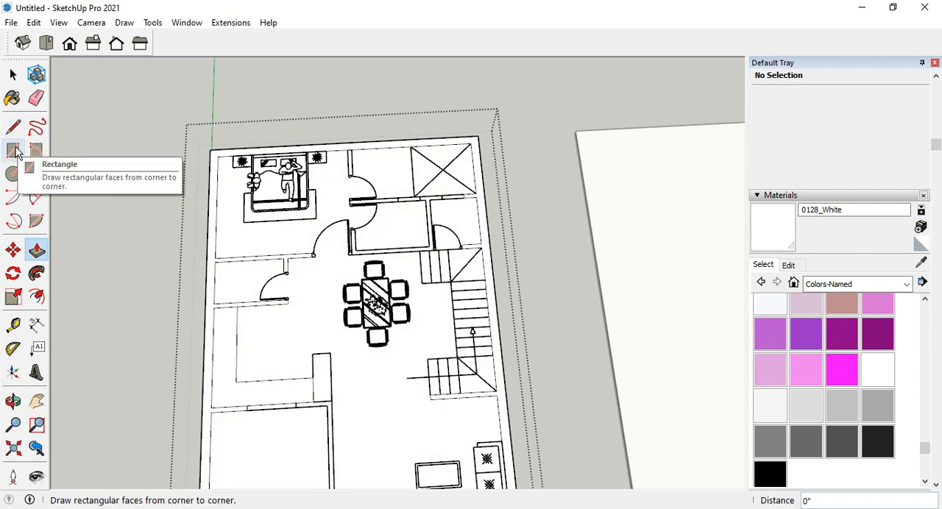
left_click(12, 151)
scroll(353, 125, "up", 4)
scroll(354, 158, "up", 1)
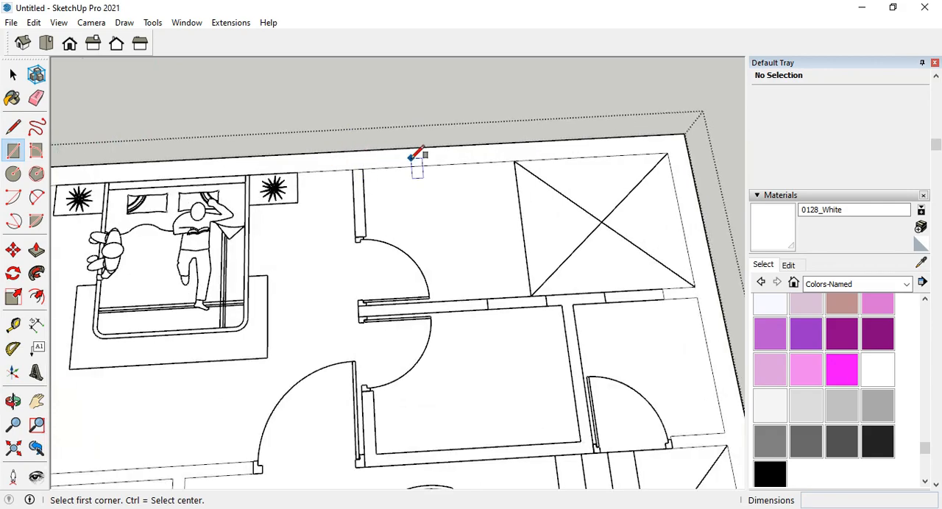
left_click(354, 169)
scroll(371, 228, "up", 2)
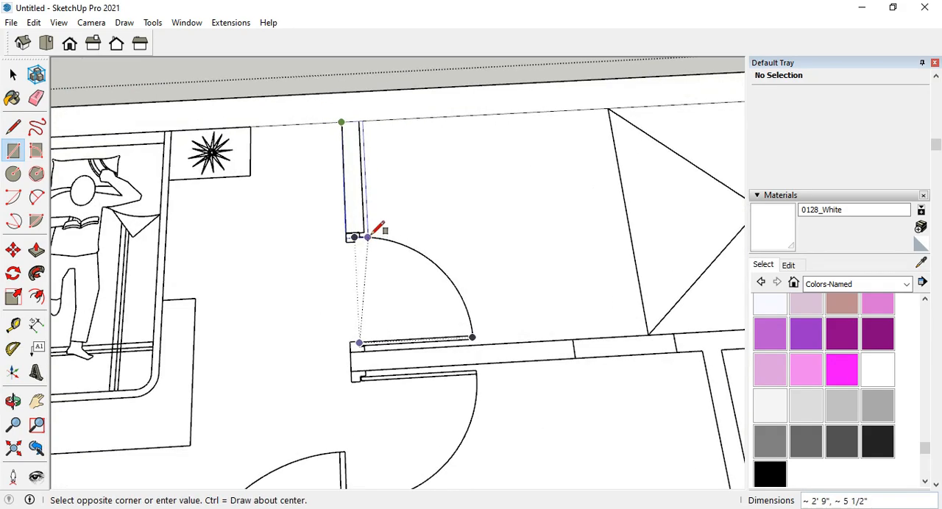
left_click(374, 219)
scroll(385, 210, "down", 5)
scroll(441, 162, "up", 3)
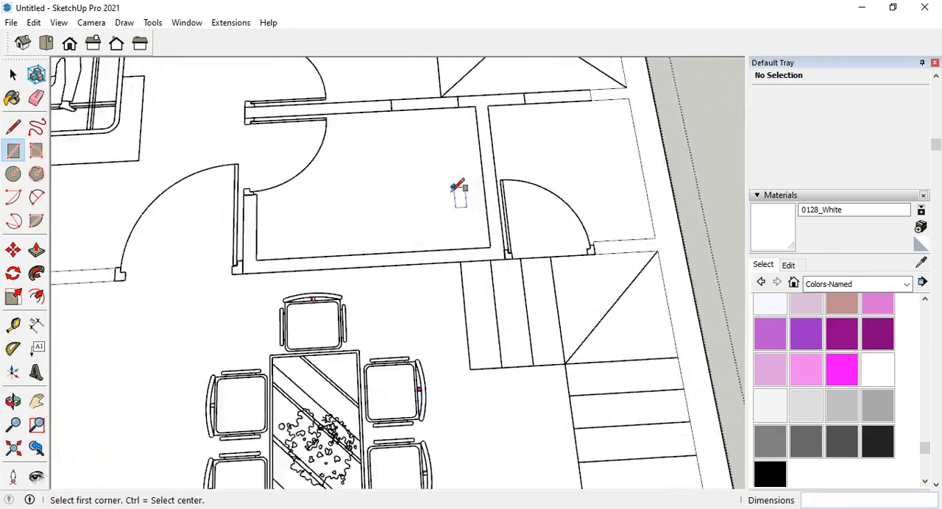
Draw a line along the bathroom wall's inner edge, from the door jamb to the inside corner.
left_click(13, 127)
scroll(256, 200, "up", 3)
left_click(260, 99)
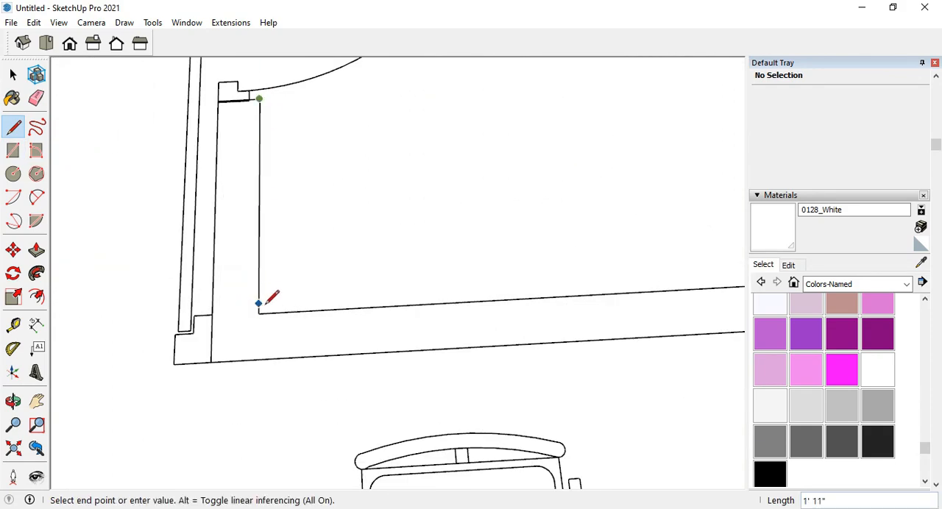
left_click(259, 313)
scroll(215, 286, "down", 8)
scroll(475, 158, "up", 3)
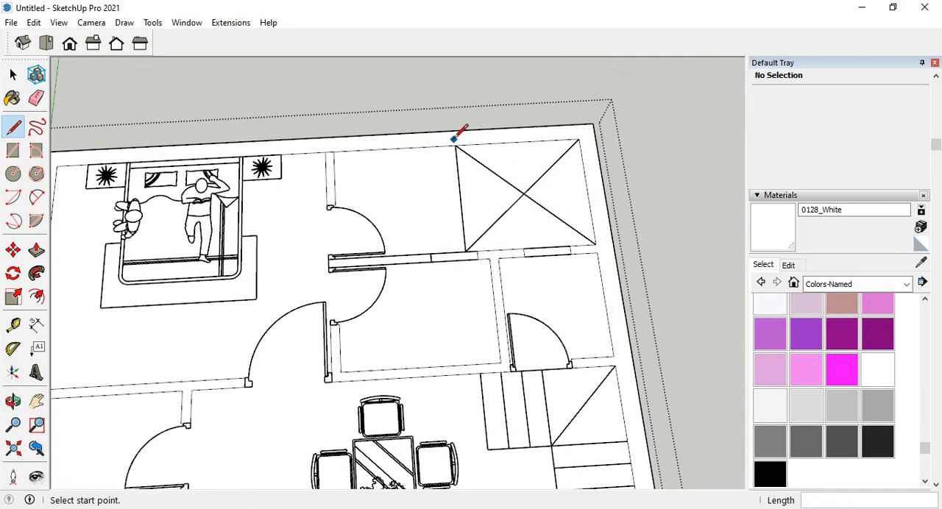
Select the floor face to check the traced walls and draw a rectangle over the dressing-bathroom wall, from the door jamb to the window.
scroll(458, 130, "up", 2)
left_click(454, 147)
left_click(418, 290)
scroll(457, 298, "down", 1)
scroll(391, 271, "up", 3)
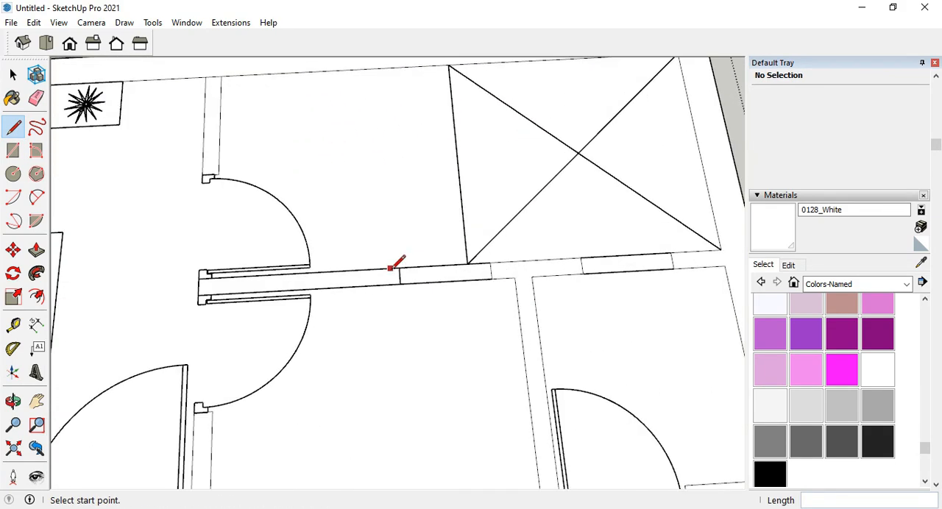
left_click(13, 75)
left_click(309, 191)
left_click(13, 150)
scroll(198, 272, "up", 2)
left_click(178, 256)
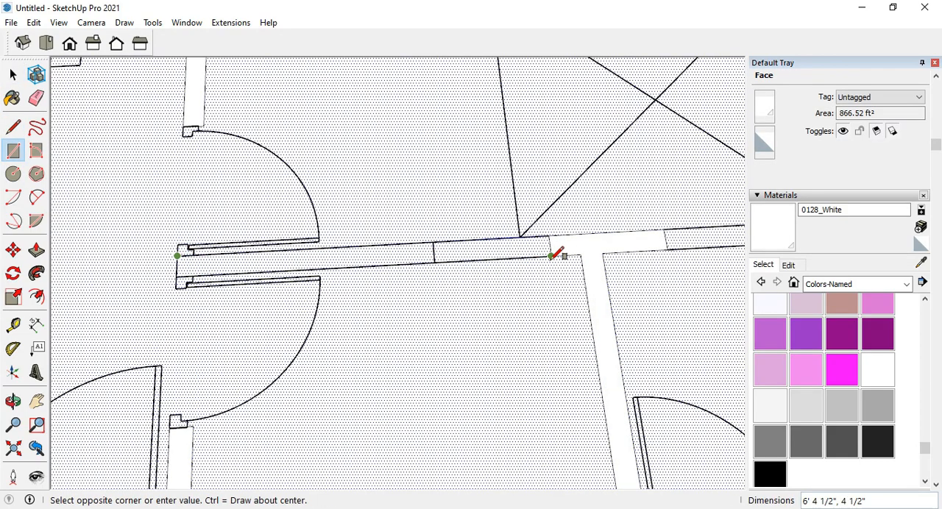
left_click(434, 262)
Draw a rectangle over the crossed open shaft at the rear corner, from corner to opposite corner.
scroll(316, 234, "down", 2)
scroll(434, 258, "up", 1)
scroll(361, 324, "down", 2)
left_click(417, 173)
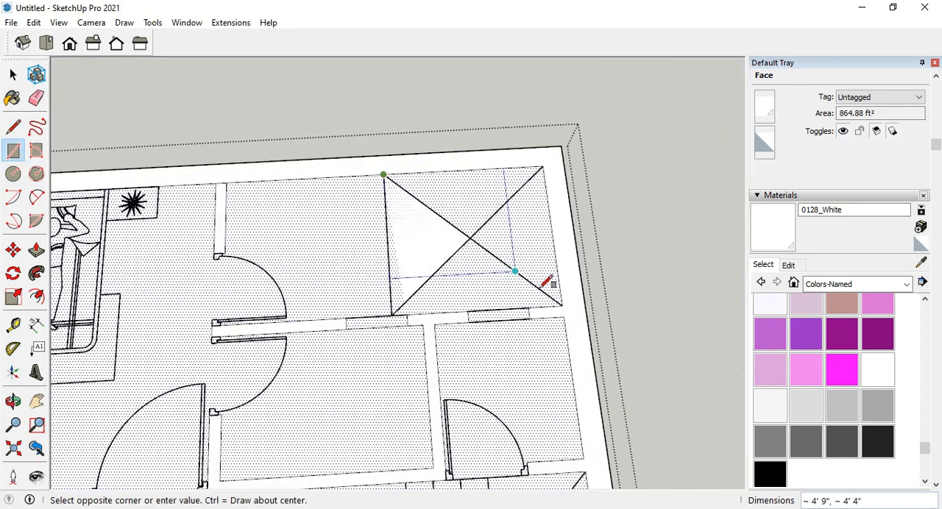
left_click(562, 297)
scroll(482, 213, "down", 3)
scroll(457, 324, "up", 3)
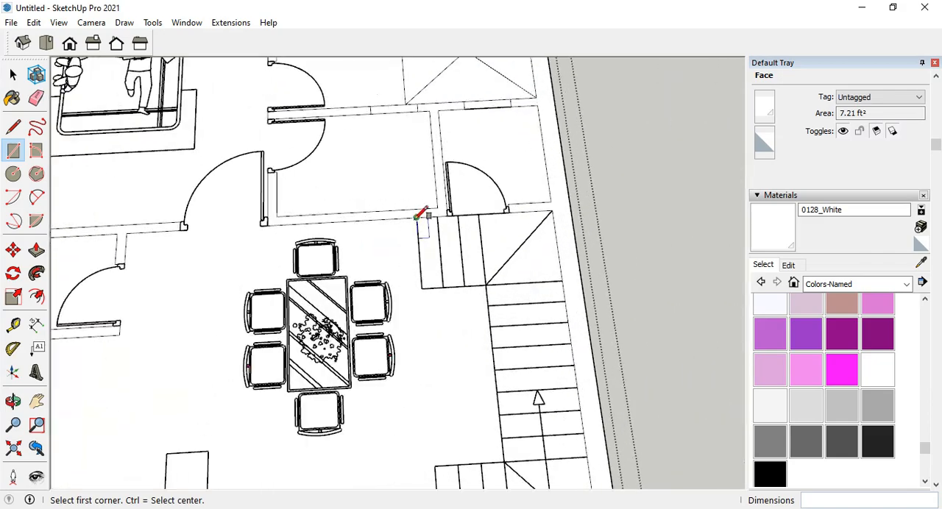
Trace rectangles over the staircase's upper turn and the treads of its straight flight.
left_click(557, 282)
scroll(563, 245, "down", 5)
scroll(473, 230, "up", 5)
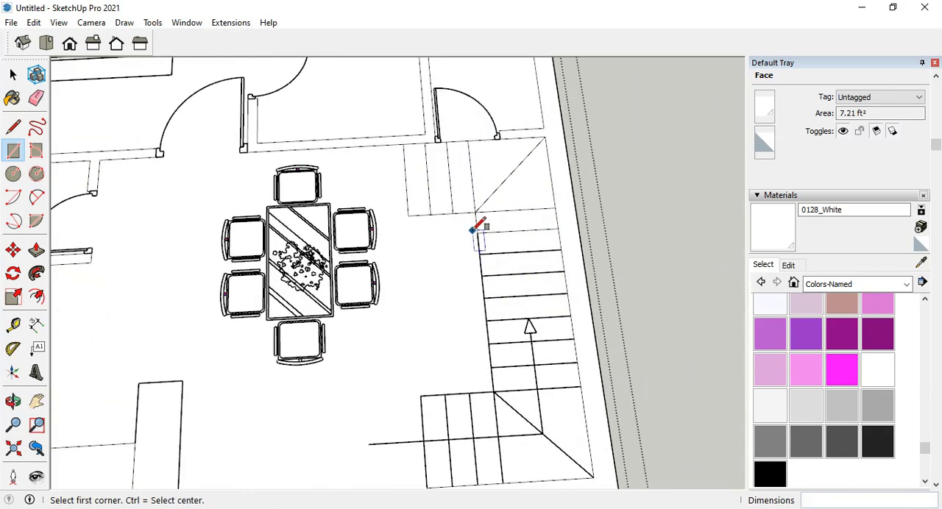
left_click(570, 316)
scroll(458, 211, "down", 5)
scroll(437, 196, "up", 5)
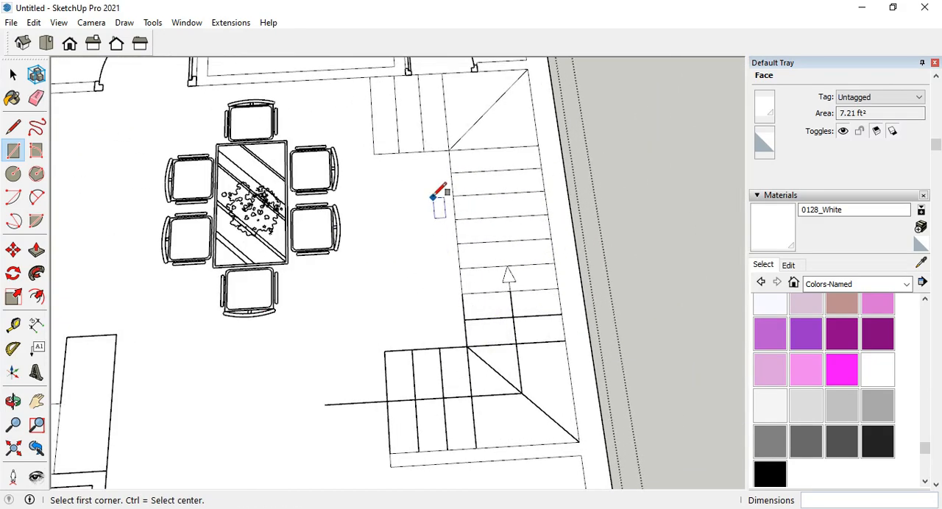
Draw a 4' by 1' 6" rectangle over the projecting end block of the kitchen counter.
scroll(513, 315, "down", 5)
scroll(335, 254, "up", 1)
scroll(327, 261, "up", 2)
left_click(312, 272)
left_click(339, 348)
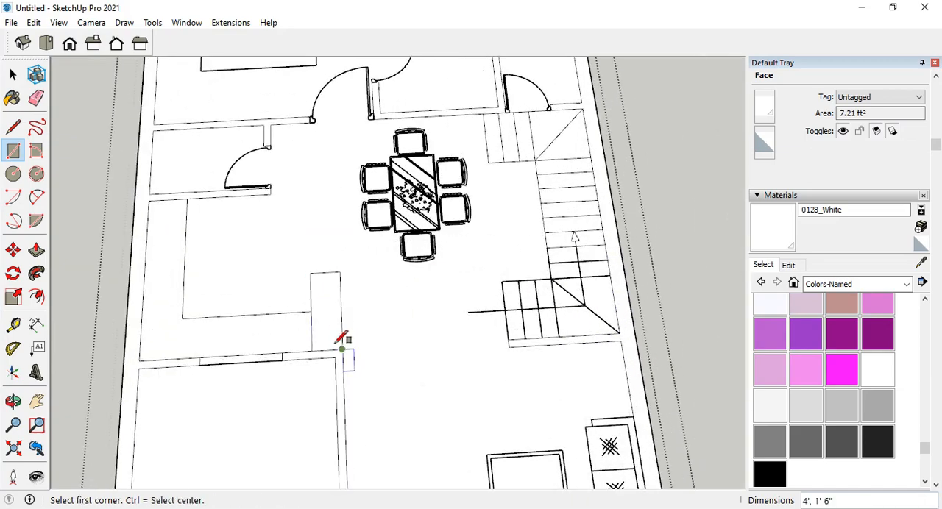
Draw a rectangle over the window strip in the wall between the kitchen and the front room.
scroll(337, 347, "down", 3)
scroll(260, 296, "up", 5)
left_click(229, 309)
left_click(365, 317)
scroll(296, 223, "down", 6)
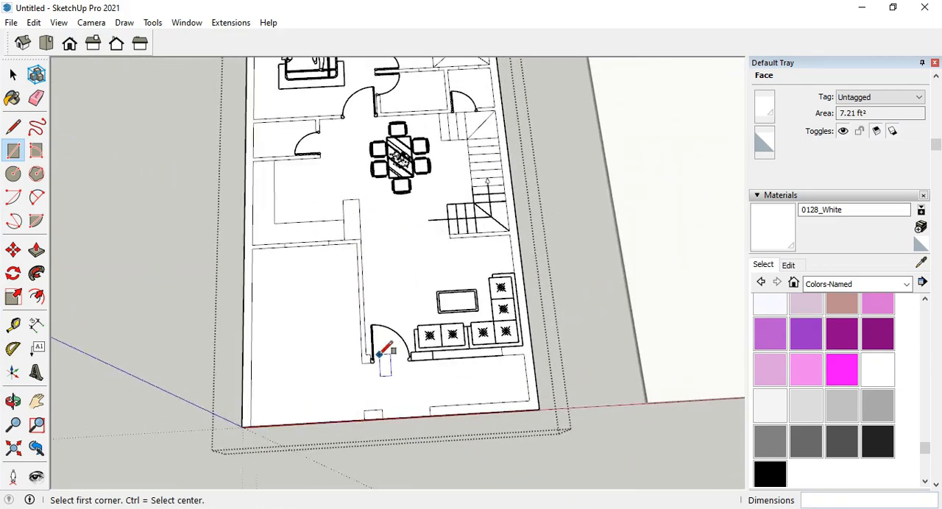
scroll(328, 171, "up", 5)
middle_click_drag(330, 170, 322, 195)
scroll(509, 124, "up", 4)
scroll(393, 200, "down", 6)
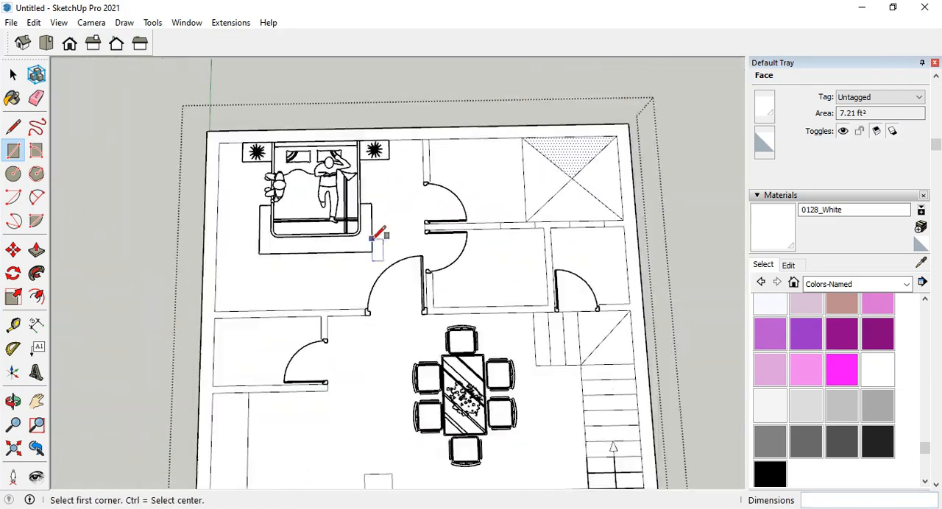
Delete the dining set, the bed and the door symbols from the rear part of the floor plan.
key("space")
left_click(342, 202)
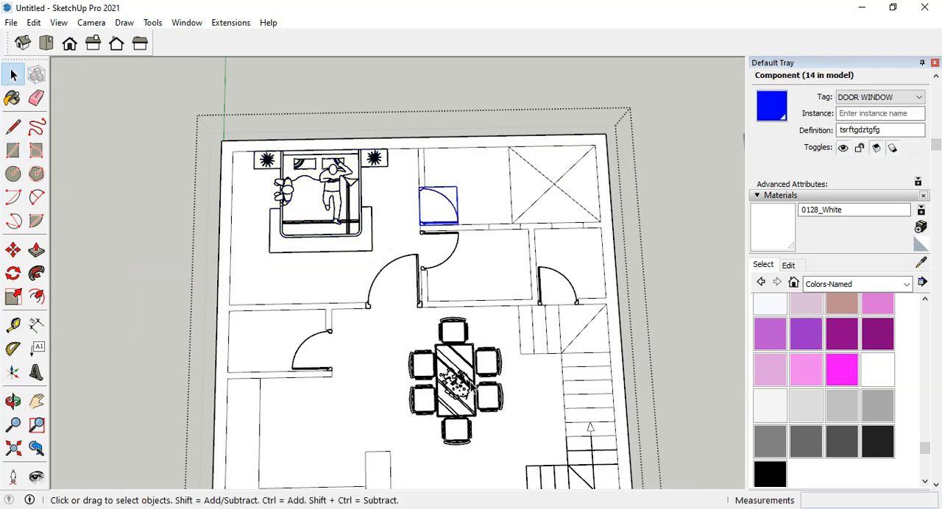
left_click(431, 329)
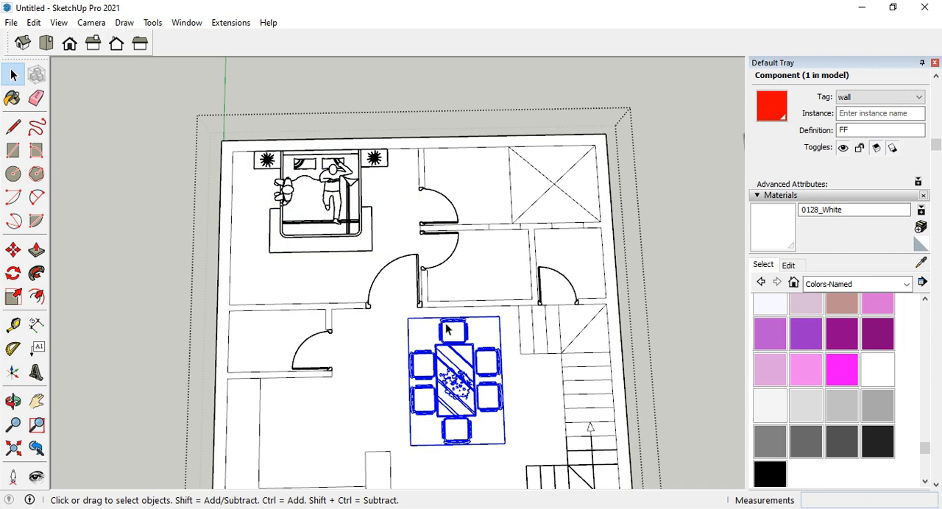
key("Delete")
left_click(331, 193)
key("Delete")
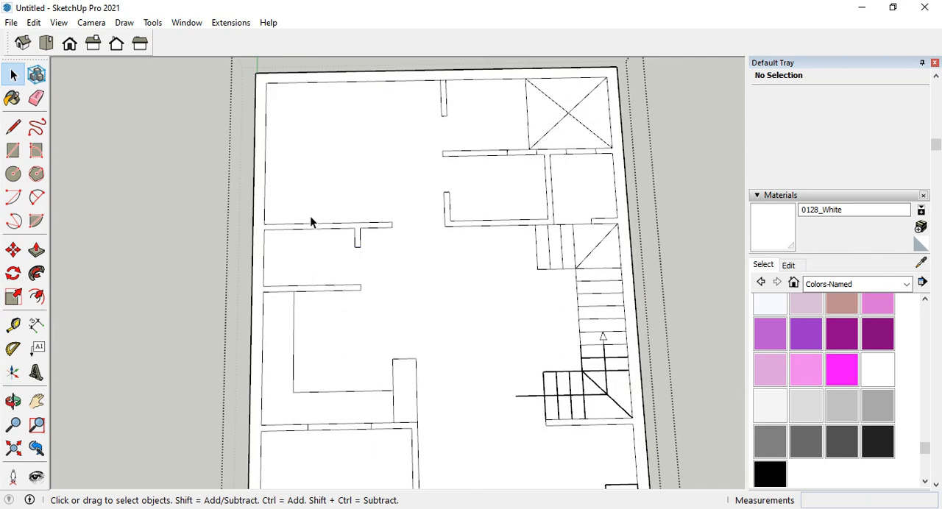
scroll(323, 216, "down", 3)
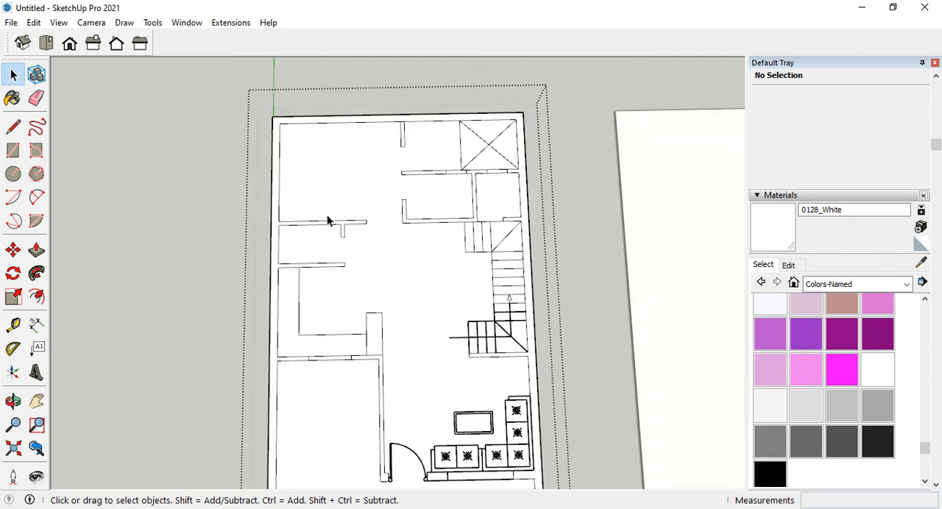
scroll(466, 378, "down", 2)
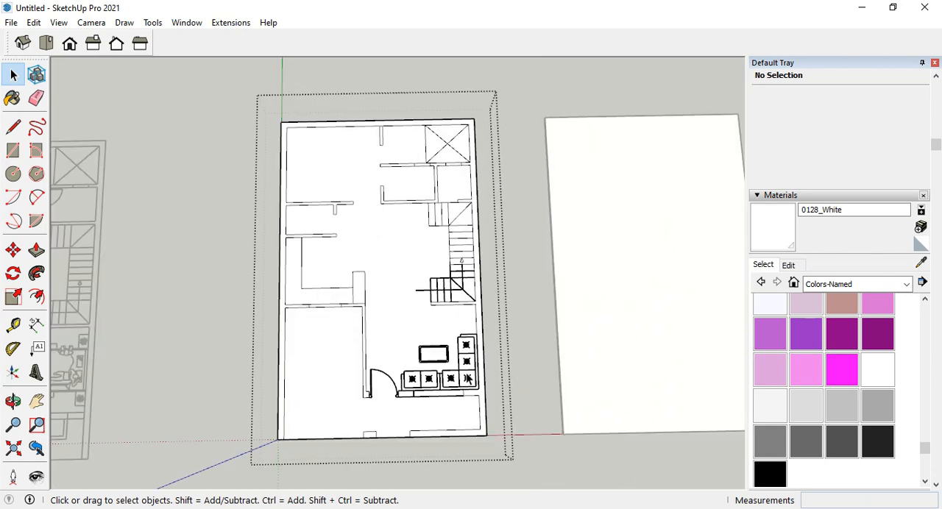
Check the selected floor face and draw a 3' 7 1/2" line across the bedroom opening, from the wall end to the bathroom corner.
scroll(467, 364, "up", 4)
left_click(468, 365)
scroll(468, 365, "down", 2)
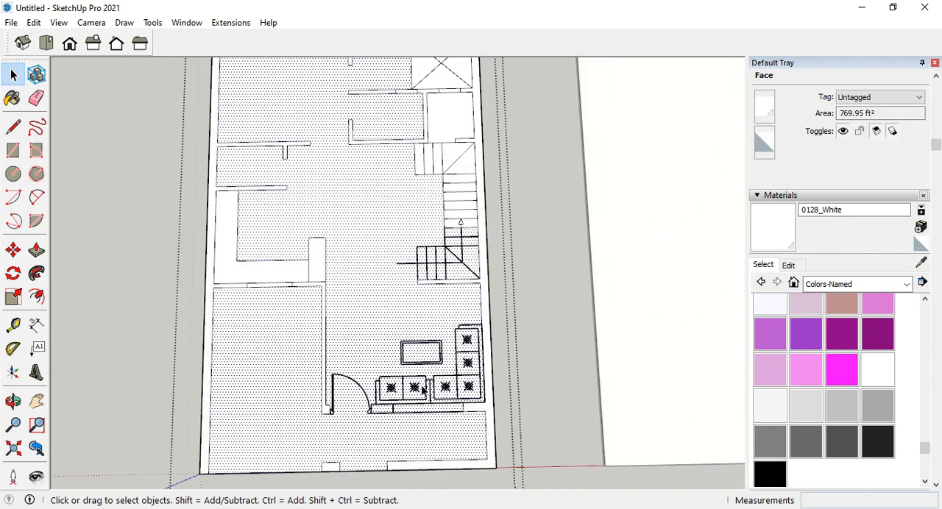
left_click(12, 127)
scroll(336, 419, "down", 3)
scroll(339, 294, "up", 6)
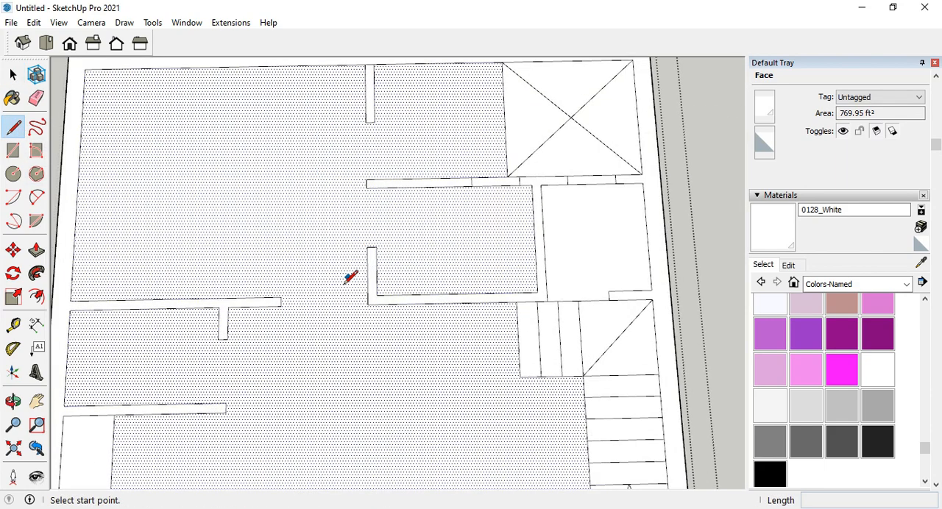
scroll(316, 312, "up", 2)
scroll(481, 267, "down", 3)
scroll(480, 268, "up", 1)
scroll(418, 283, "down", 2)
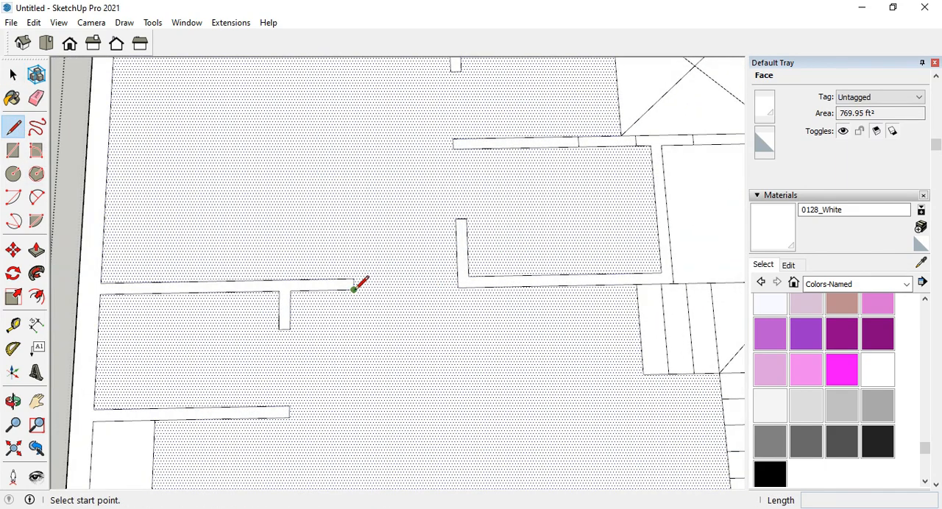
left_click(462, 287)
Draw lines across the bathroom and dressing doorways to split the rooms into separate faces.
left_click(455, 147)
scroll(454, 149, "down", 2)
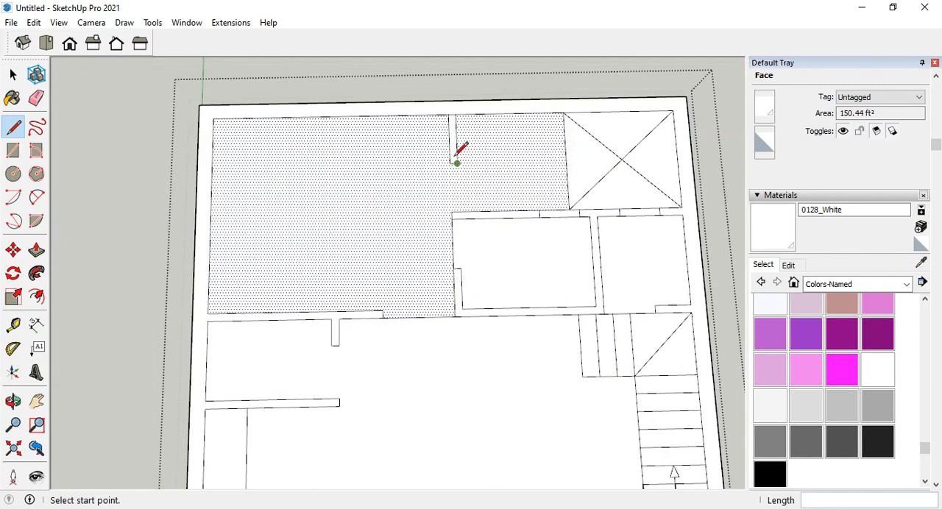
left_click(452, 214)
scroll(459, 196, "down", 3)
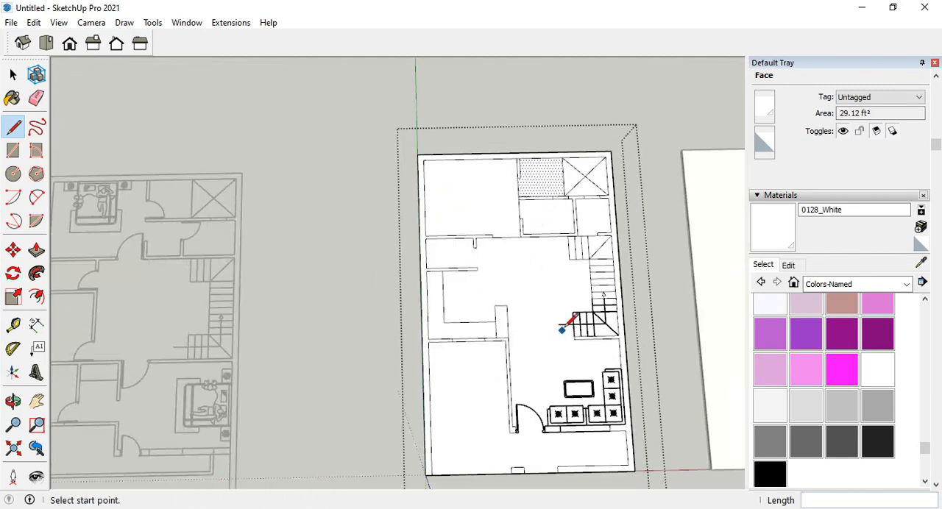
Delete the entrance door symbol and the sofa set from the front living area.
scroll(503, 293, "up", 2)
left_click(14, 80)
scroll(458, 312, "up", 3)
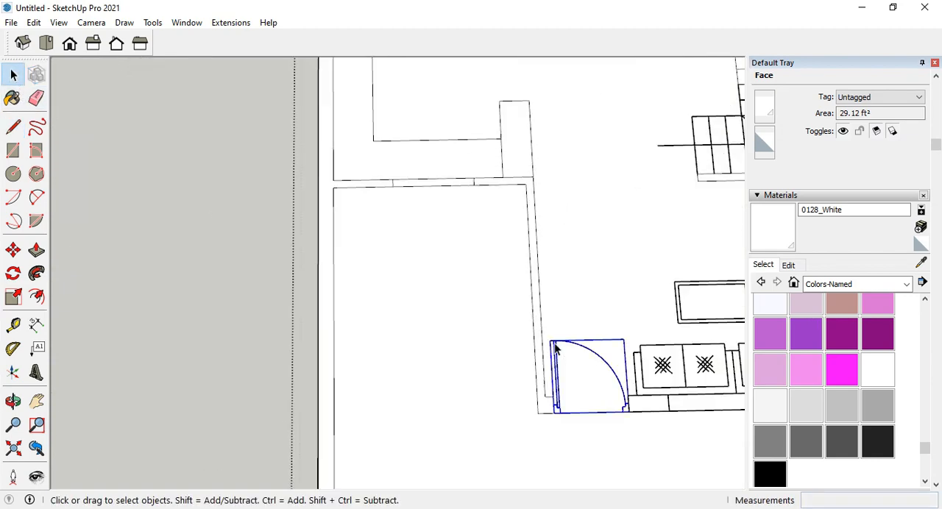
key("Delete")
scroll(555, 345, "down", 2)
scroll(666, 355, "up", 1)
left_click(590, 355)
key("Delete")
left_click(695, 310)
key("Delete")
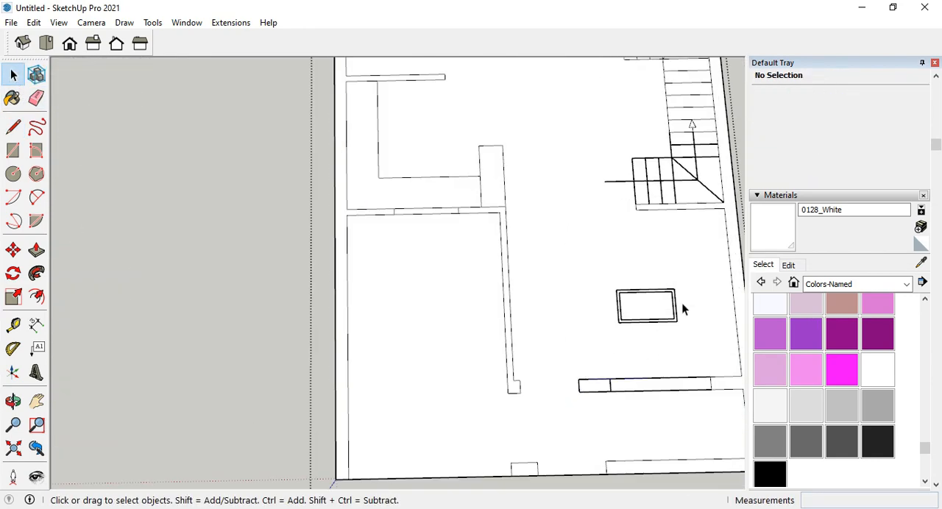
Erase the remaining living-room table and trace rectangles over the lower flight and landing of the staircase.
left_click(36, 98)
left_click(618, 309)
key("r")
scroll(515, 295, "down", 2)
scroll(268, 227, "up", 4)
left_click(485, 198)
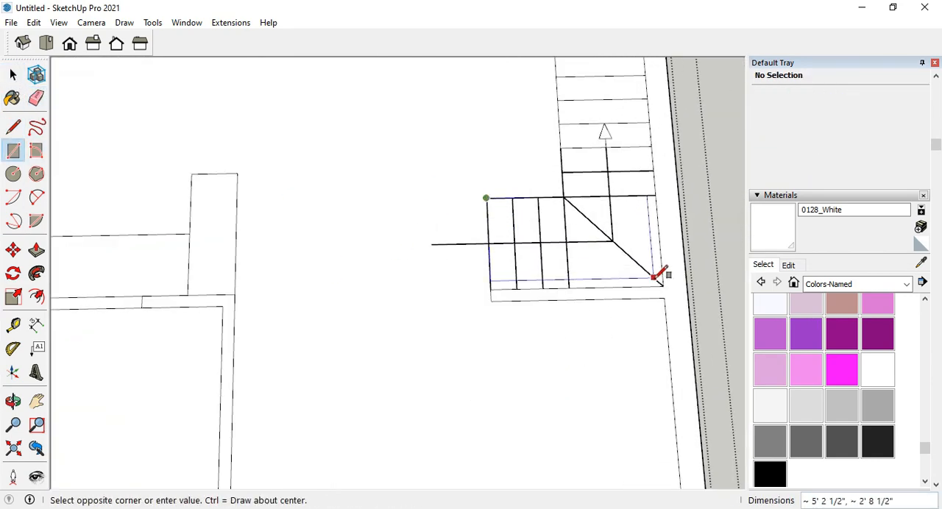
left_click(663, 286)
scroll(611, 153, "up", 3)
left_click(514, 157)
left_click(673, 241)
Trace a rectangle over the front wall section beside the entrance opening, from its free end to the far opening line.
scroll(591, 222, "down", 6)
scroll(479, 438, "up", 4)
middle_click_drag(479, 437, 461, 385)
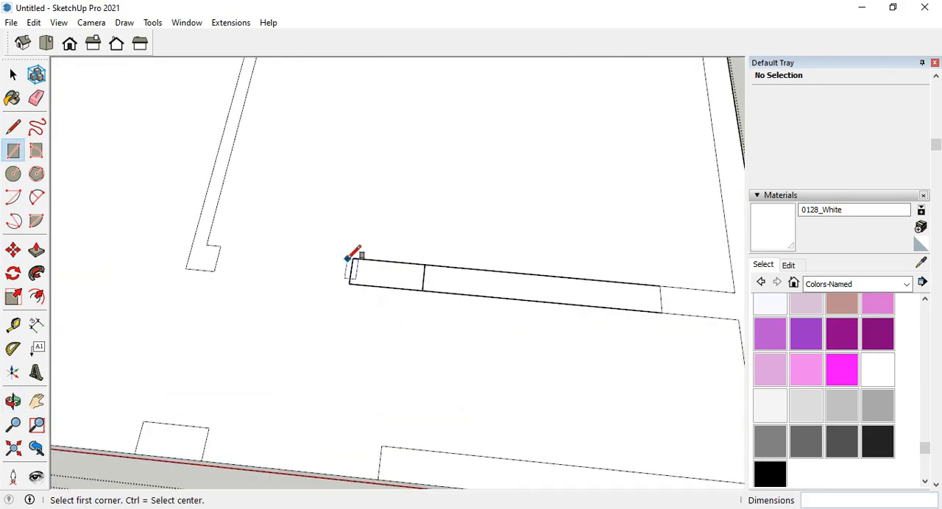
left_click(353, 259)
left_click(661, 313)
scroll(506, 316, "down", 6)
middle_click_drag(504, 320, 489, 283)
Erase the tail of the direction arrow that sticks out of the lower stair flight.
key("e")
scroll(508, 210, "up", 2)
left_click(485, 195)
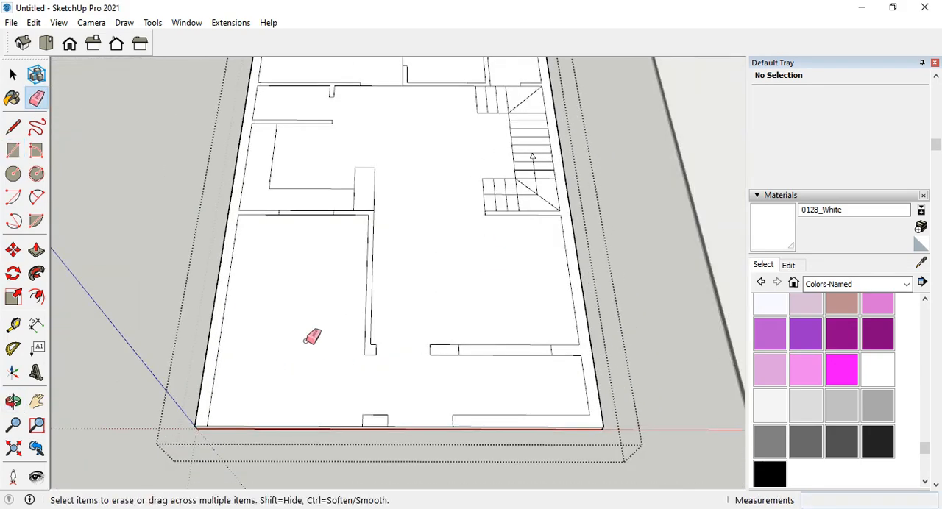
Check the floor face and draw a 3' 6" line across the entrance opening to separate the front porch from the living area.
left_click(13, 75)
left_click(408, 328)
key("l")
scroll(420, 350, "up", 5)
left_click(334, 372)
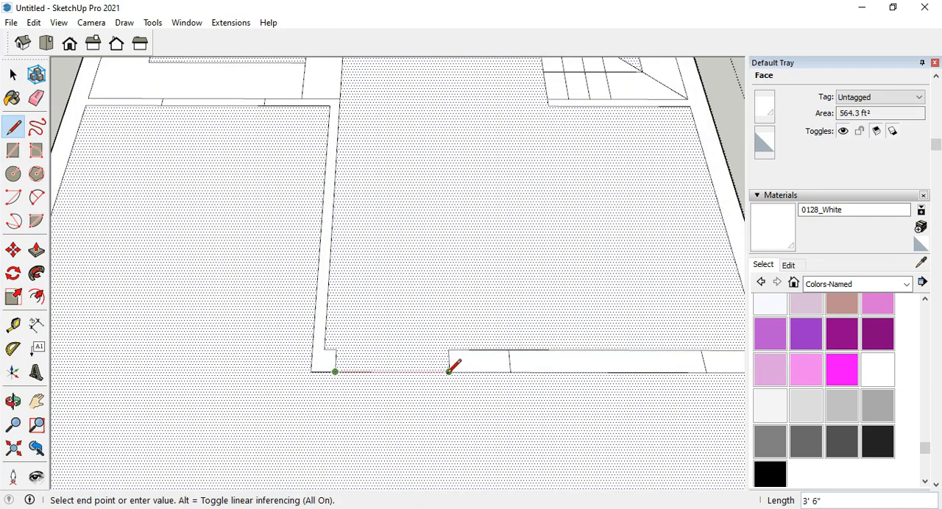
left_click(448, 372)
Erase the direction arrow and its line from the straight flight of the staircase.
scroll(448, 368, "down", 5)
scroll(436, 217, "up", 2)
scroll(435, 219, "down", 4)
key("e")
scroll(511, 278, "up", 5)
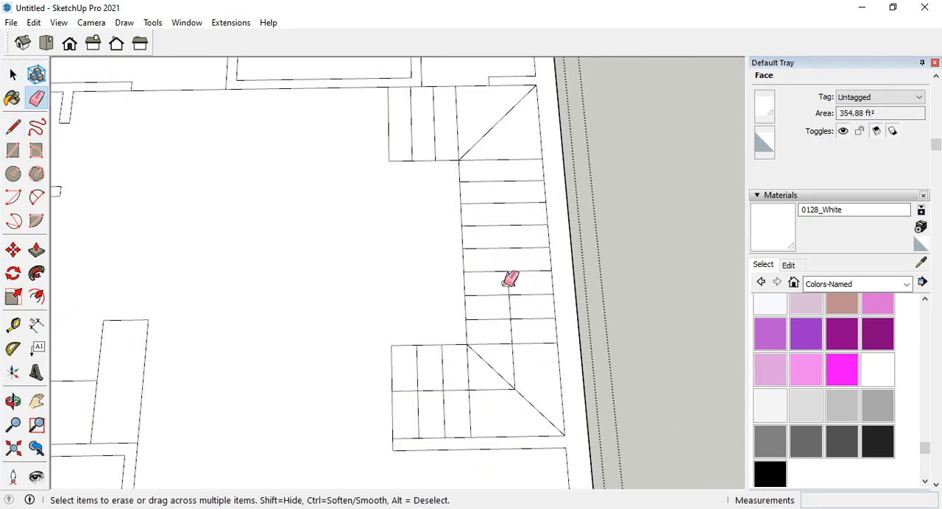
left_click_drag(508, 309, 514, 368)
middle_click_drag(514, 361, 508, 335)
scroll(515, 353, "up", 2)
Erase the leftover walking line across the treads of the lower stair flight.
key("r")
left_click(435, 267)
left_click(36, 98)
left_click_drag(432, 328, 462, 362)
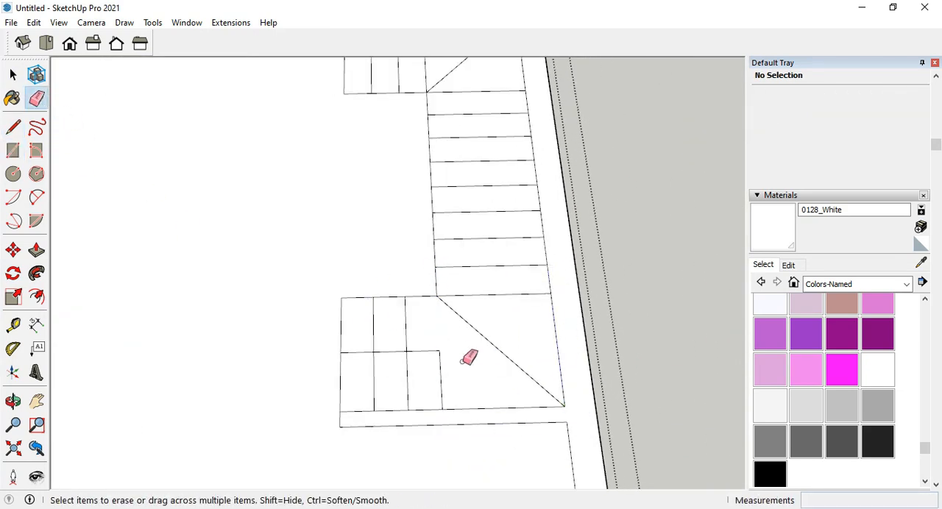
scroll(476, 253, "down", 7)
key("space")
scroll(471, 316, "down", 1)
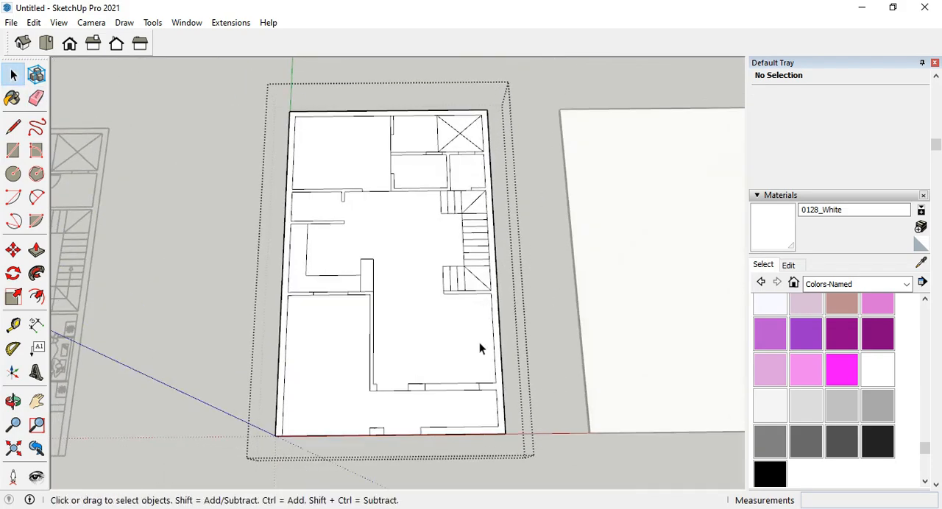
Check the outer wall face, thicken the slab by pushing its underside downward, and close the group.
scroll(376, 383, "up", 2)
left_click(252, 277)
scroll(294, 228, "down", 2)
middle_click_drag(422, 218, 444, 234)
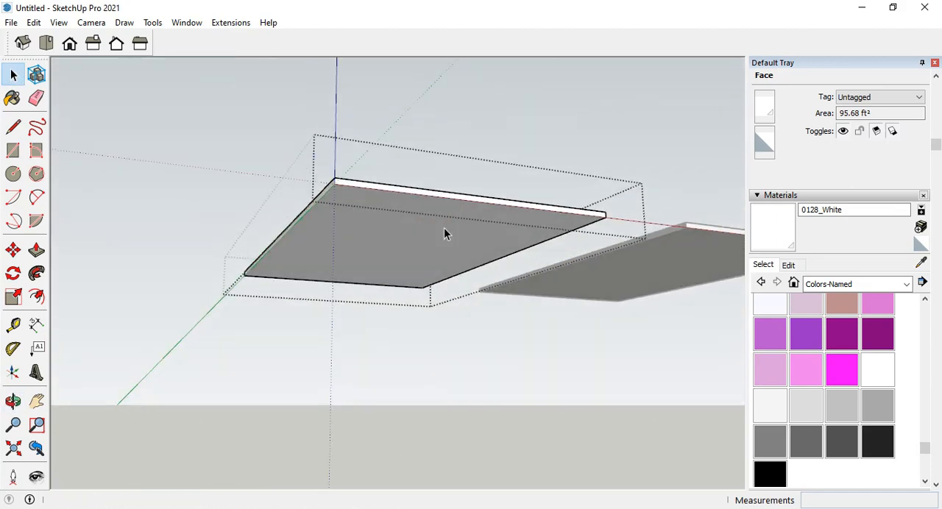
left_click(445, 233)
middle_click_drag(445, 234, 410, 241)
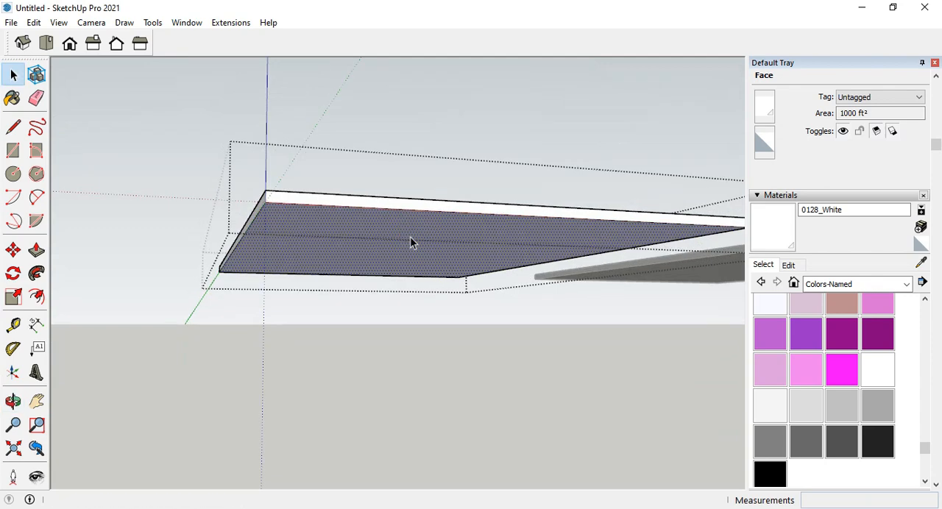
key("p")
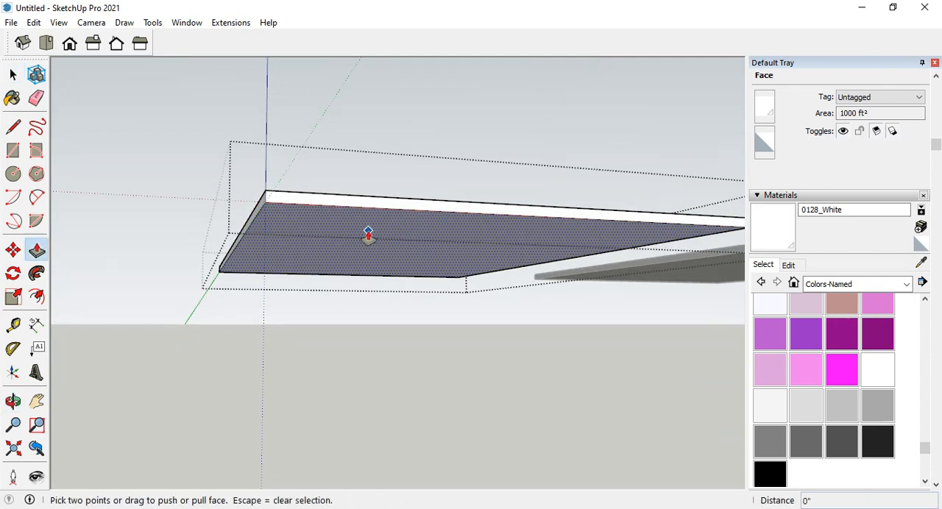
left_click(367, 234)
key("Return")
mouse_move(385, 230)
middle_mouse_down()
mouse_move(307, 420)
mouse_move(335, 459)
middle_mouse_up()
scroll(307, 420, "down", 3)
left_click(12, 75)
left_click(214, 319)
middle_click_drag(243, 367, 217, 395, "shift")
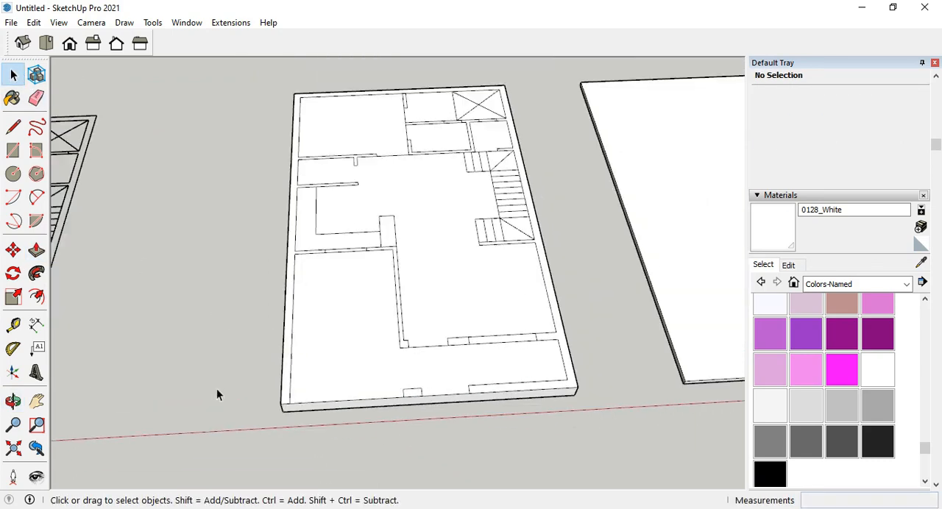
Open the ground-floor group and extrude the connected outer wall face upward 10'.
left_click(290, 302)
scroll(290, 302, "up", 3)
double_click(291, 302)
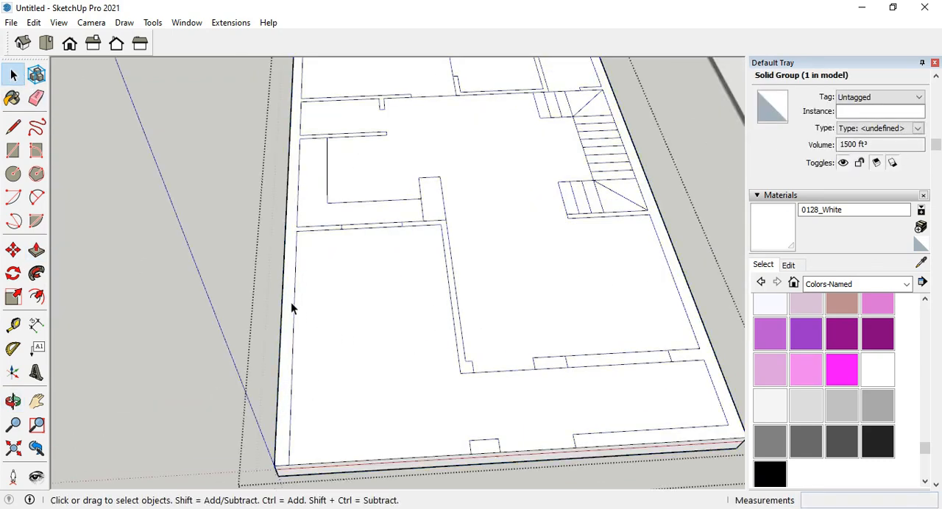
scroll(291, 303, "down", 3)
left_click(290, 308)
left_click(36, 250)
left_click_drag(294, 254, 286, 173)
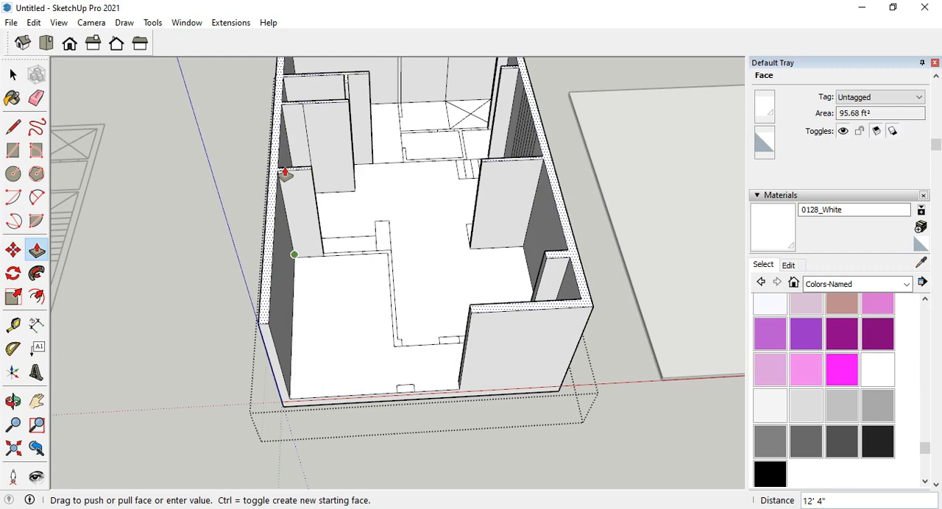
key("Return")
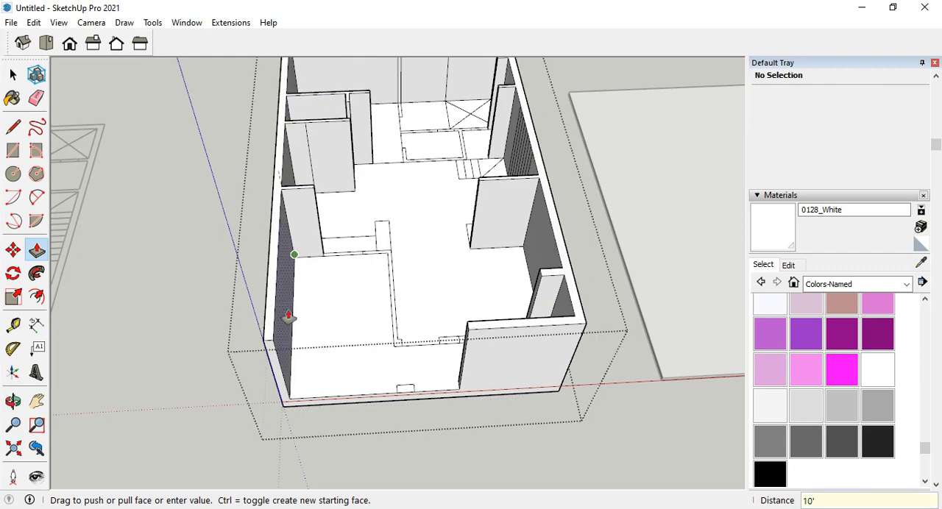
Extrude the partition walls around the small room beside the upper stair flight upward 10'.
middle_click_drag(310, 322, 475, 185)
scroll(476, 185, "up", 3)
scroll(319, 385, "down", 3)
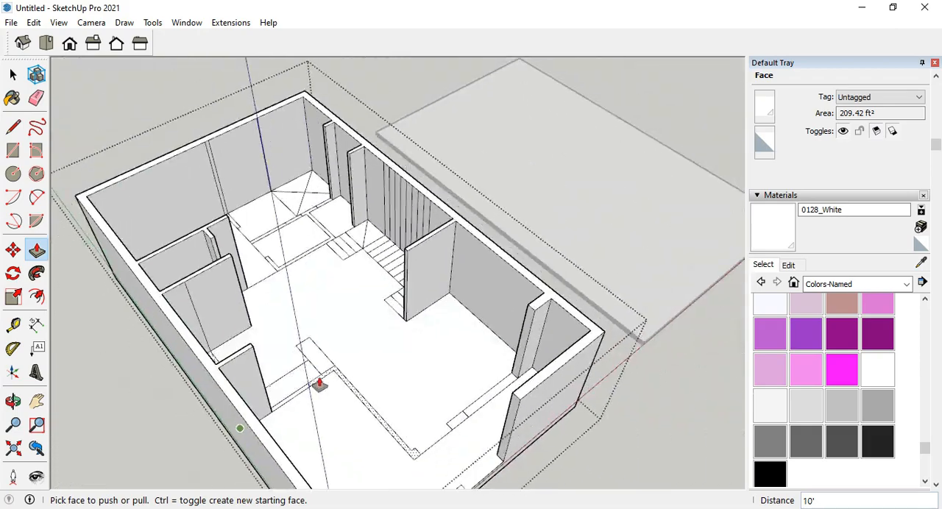
middle_click_drag(319, 385, 599, 277)
scroll(449, 257, "up", 3)
middle_click_drag(450, 257, 427, 244)
scroll(512, 320, "down", 4)
scroll(353, 259, "up", 4)
scroll(352, 259, "down", 4)
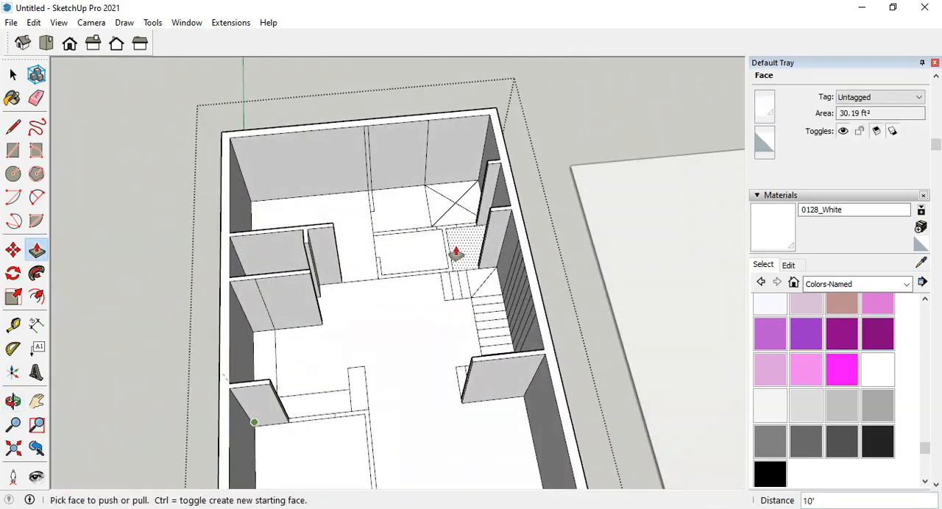
scroll(447, 272, "up", 4)
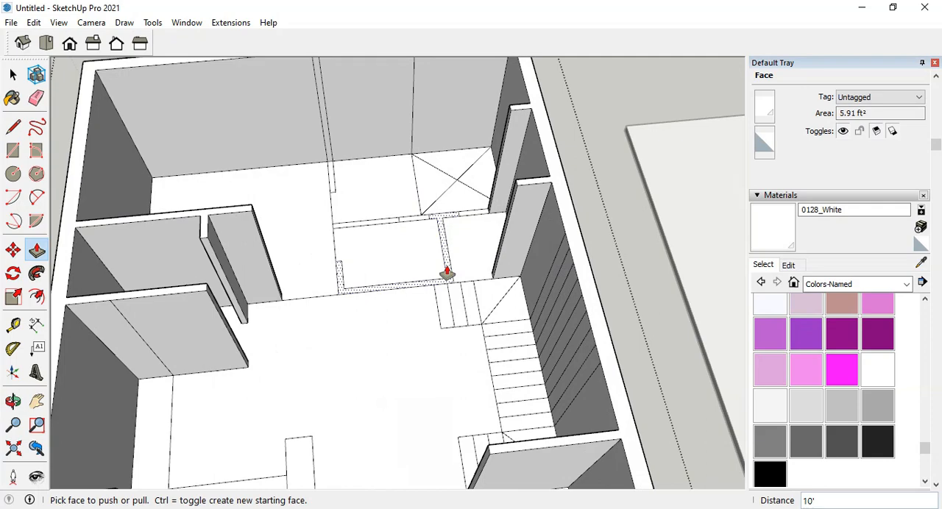
type("10'")
key("Return")
middle_click_drag(505, 190, 300, 216)
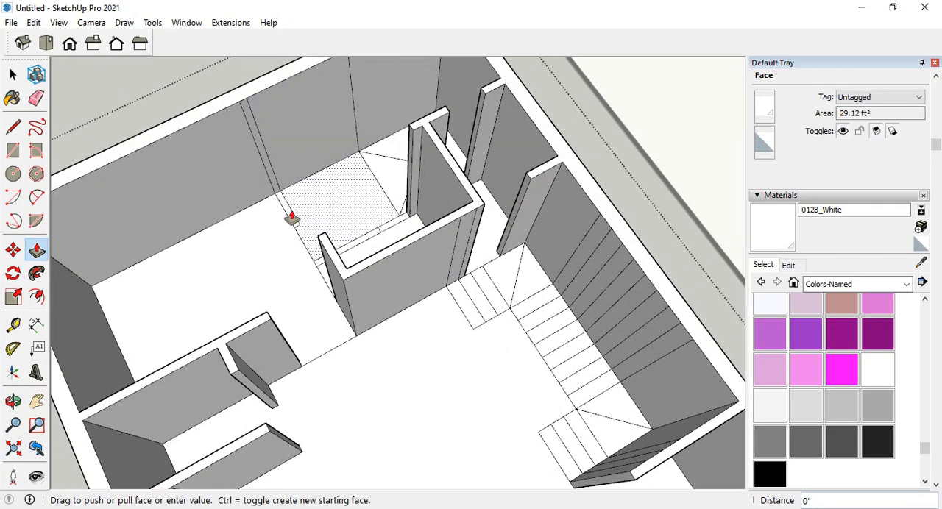
key("Escape")
Extrude the short wall stub between the rear bedroom and the bathroom upward 10'.
scroll(368, 220, "down", 4)
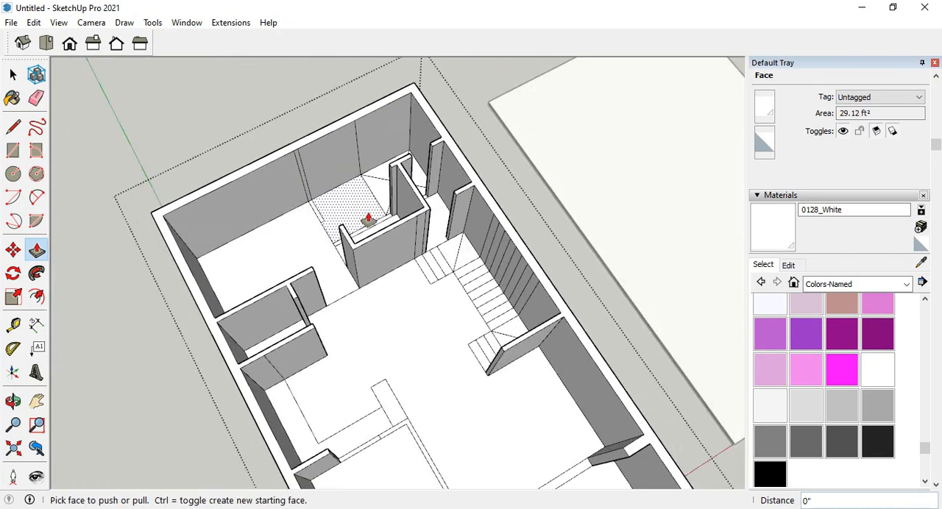
middle_click_drag(448, 301, 357, 238)
scroll(357, 238, "up", 2)
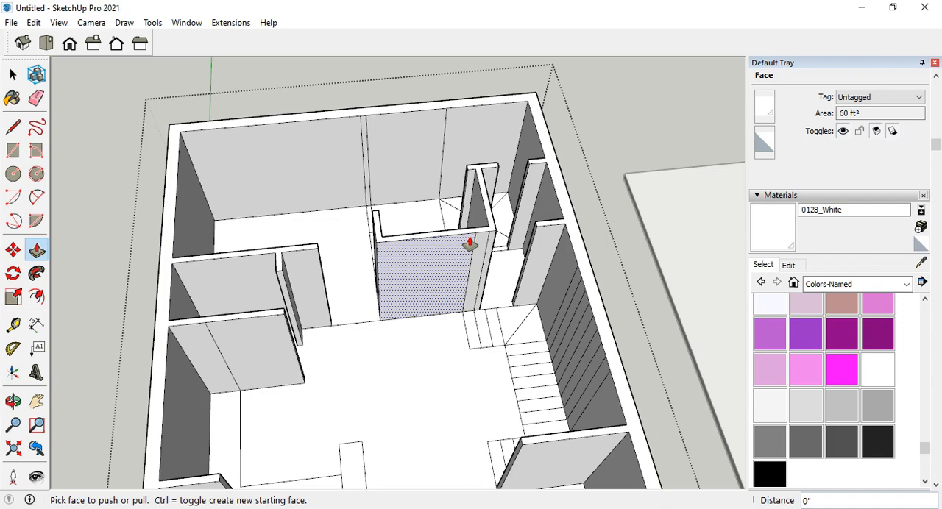
scroll(375, 217, "up", 3)
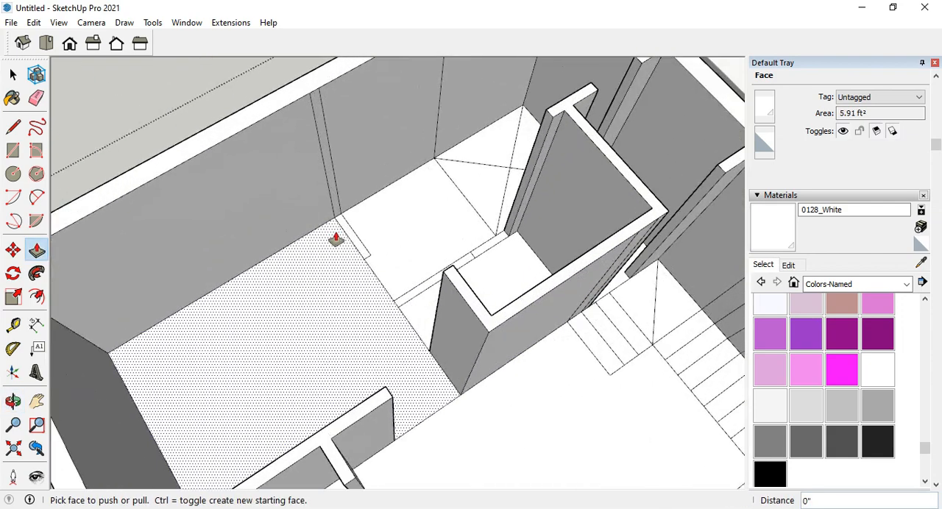
left_click(310, 103)
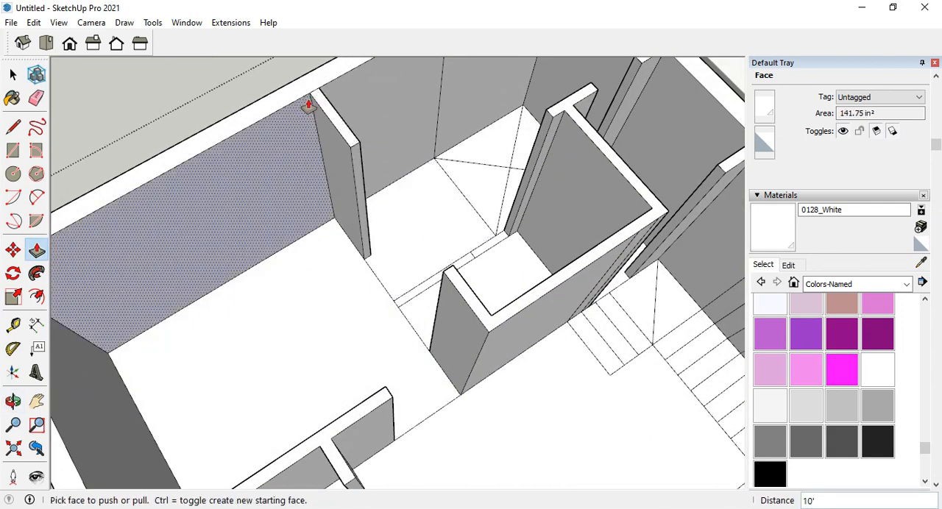
Extrude the wall piece between the bathroom and the adjoining small room upward 10', then handle the adjacent short piece.
scroll(415, 295, "up", 2)
scroll(422, 306, "down", 2)
left_click(434, 284)
key("Return")
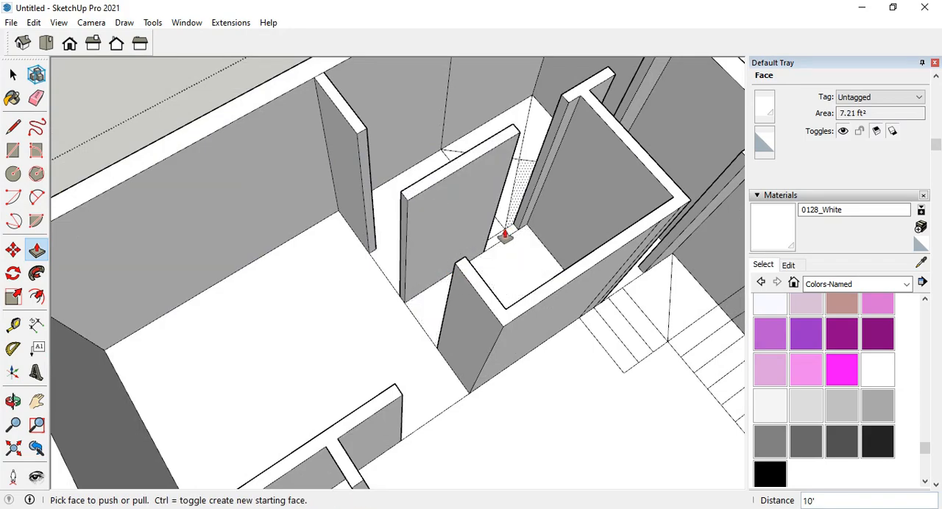
left_click(504, 237)
left_click(525, 116)
scroll(526, 118, "down", 5)
Extrude the L-shaped wall between the front porch, kitchen and living area upward 10'.
middle_click_drag(518, 122, 294, 176)
scroll(406, 325, "down", 2)
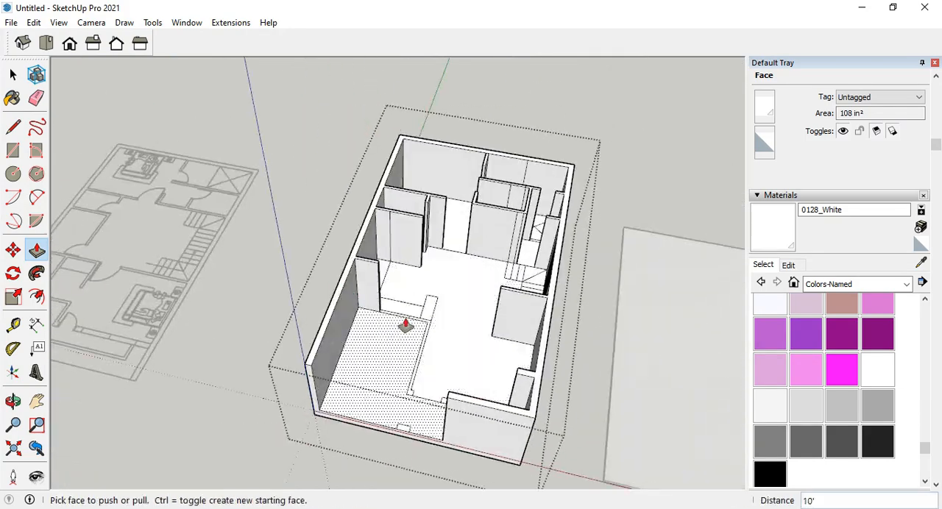
scroll(405, 325, "up", 3)
left_click(442, 328)
left_click(353, 232)
middle_click_drag(343, 247, 439, 347)
scroll(419, 350, "down", 3)
scroll(442, 432, "up", 2)
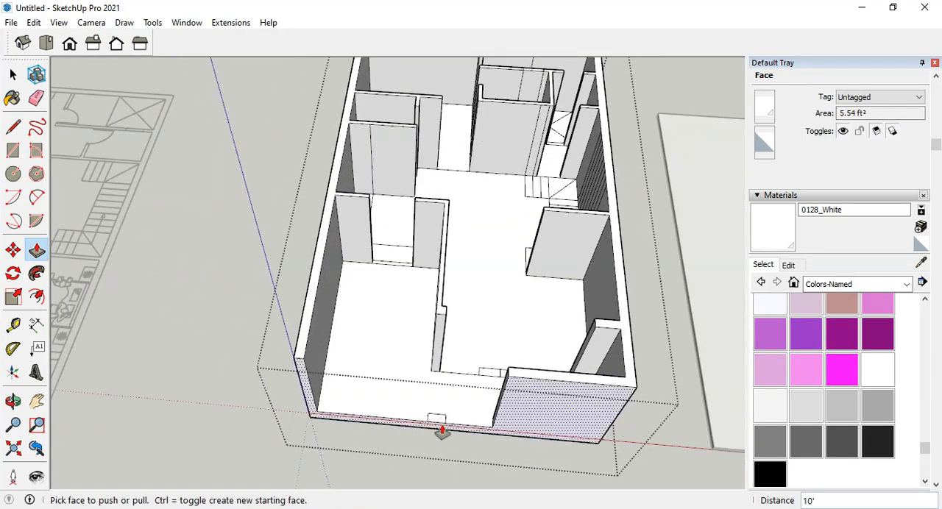
Extrude the front pillar and the wall sections beside the entrance opening upward 10', and close the group.
middle_click_drag(550, 382, 457, 261)
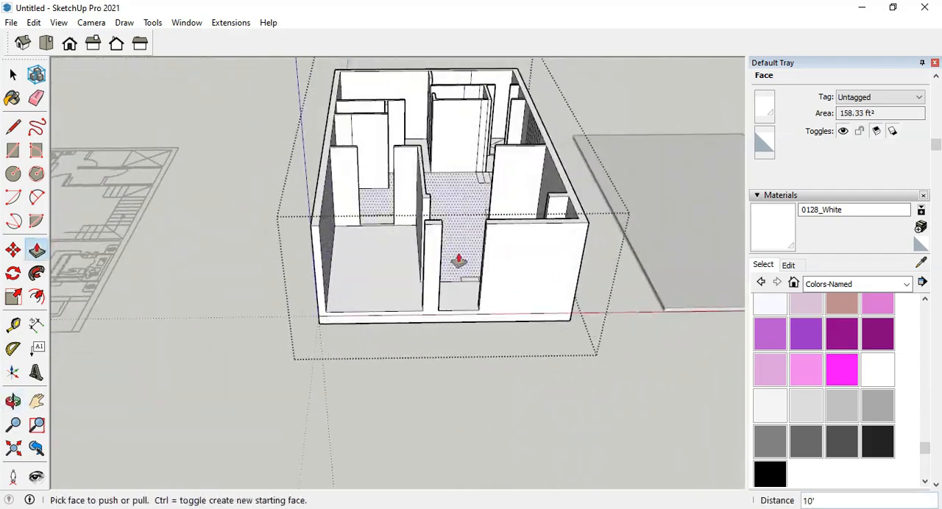
scroll(458, 261, "up", 6)
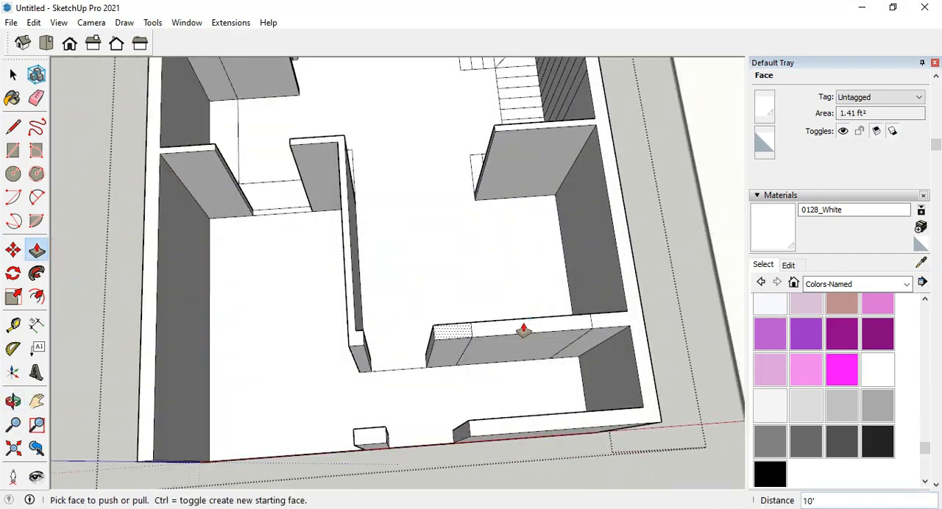
scroll(524, 330, "down", 4)
middle_click_drag(515, 309, 416, 171)
scroll(479, 201, "down", 3)
left_click(13, 75)
left_click(181, 297)
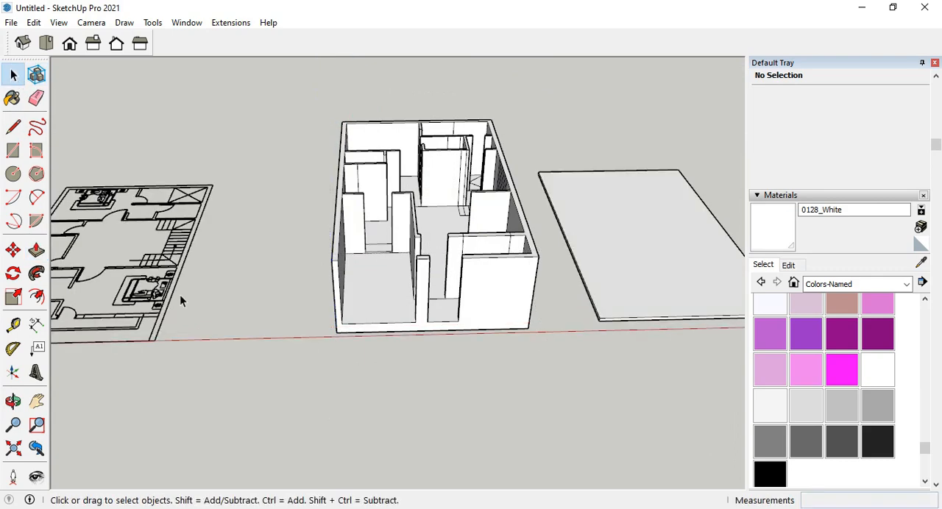
Select the whole loose floor plan beside the walled model and cut it from the workspace.
scroll(469, 332, "down", 5)
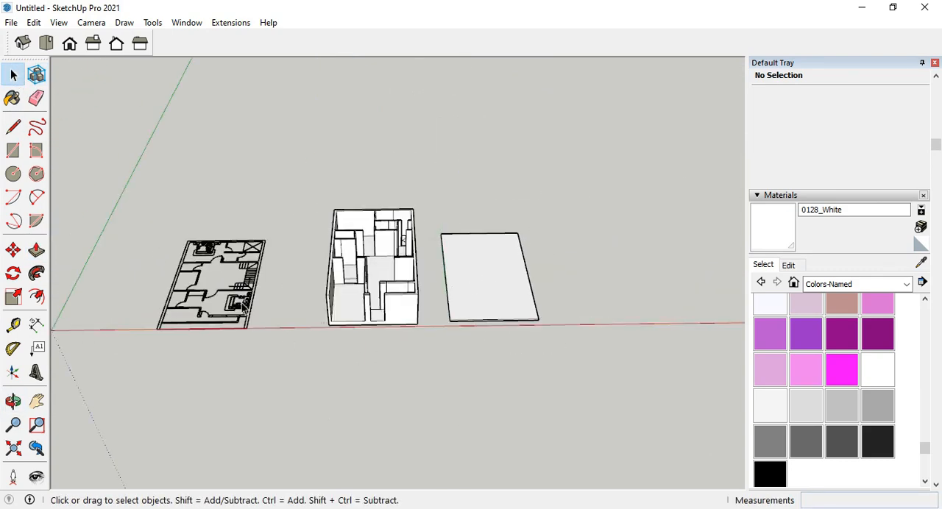
middle_click_drag(245, 308, 278, 216)
scroll(277, 217, "up", 2)
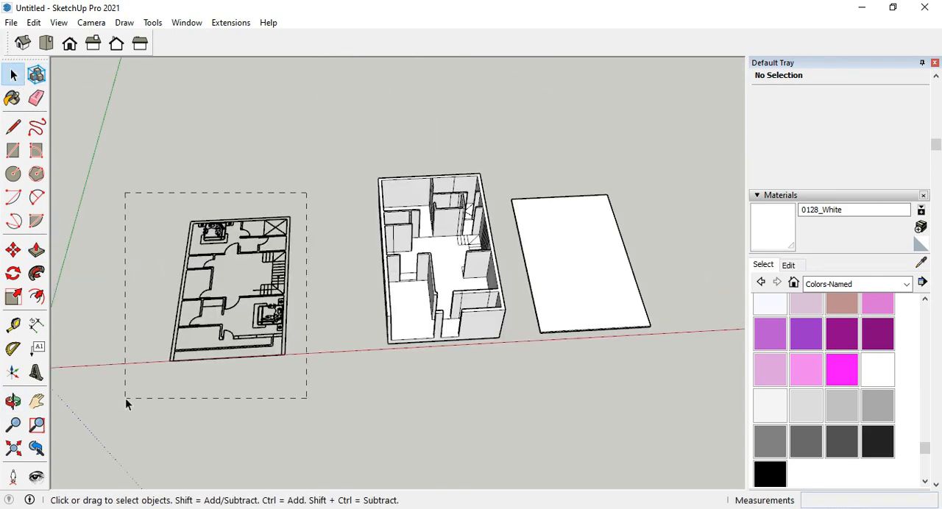
left_click_drag(243, 373, 158, 370)
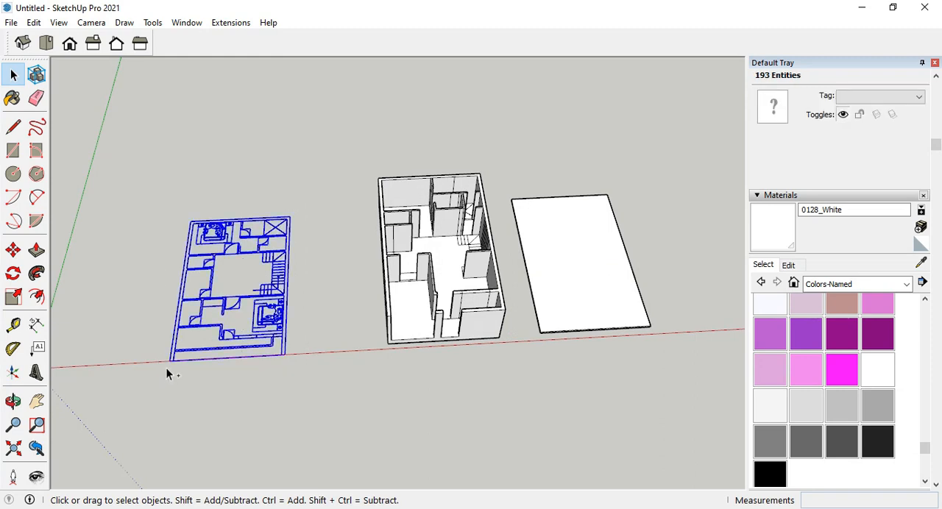
key("Delete")
Open the empty slab's group, paste the floor plan with its corner on the slab's front corner, and close the group.
double_click(565, 290)
middle_click_drag(565, 290, 554, 326)
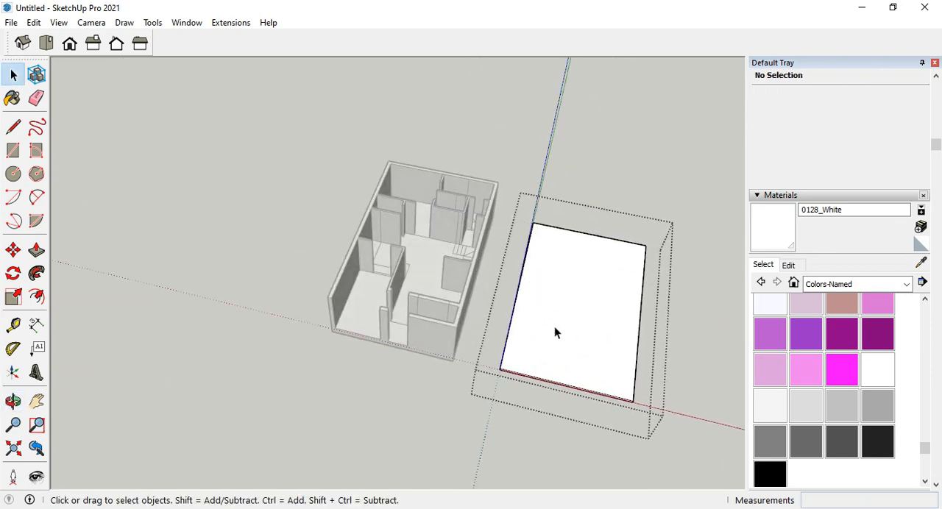
scroll(554, 326, "down", 2)
left_click(505, 311)
key("ctrl+v")
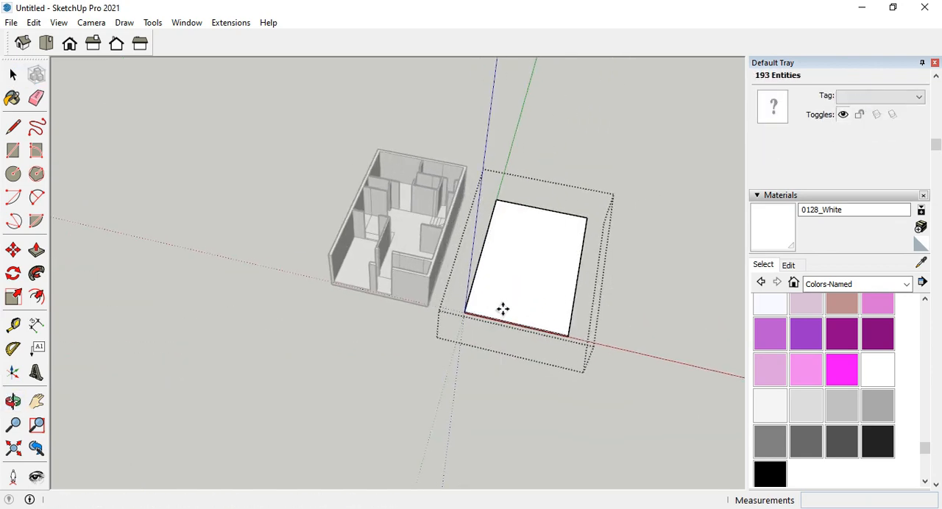
scroll(502, 306, "up", 3)
scroll(482, 317, "up", 3)
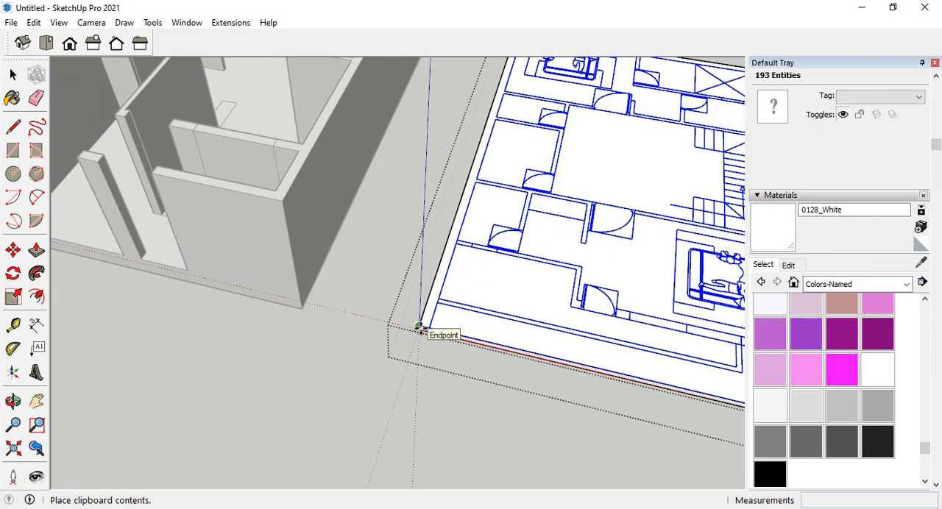
left_click(420, 327)
scroll(391, 360, "down", 4)
left_click(13, 74)
left_click(346, 353)
scroll(503, 323, "up", 5)
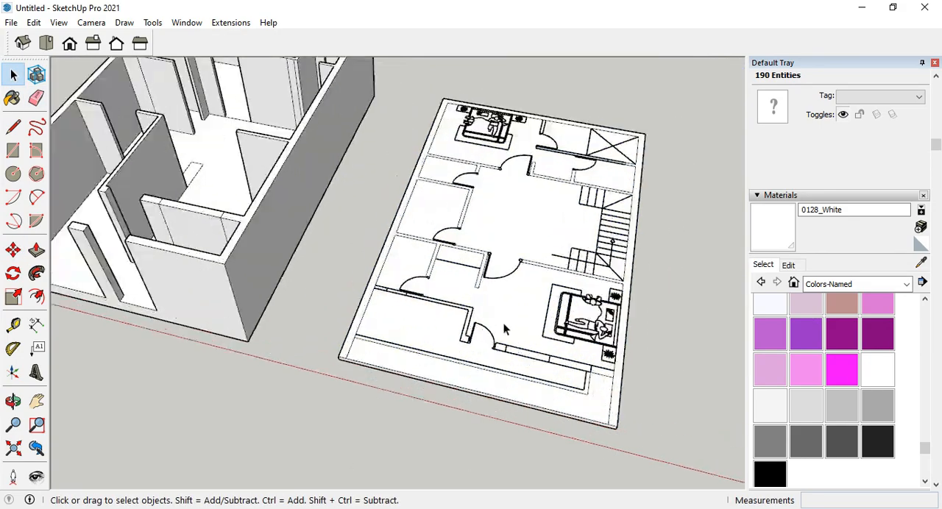
Open the second floor plan's group and delete the rear bedroom's door and the bed furniture.
middle_click_drag(441, 335, 213, 219)
scroll(270, 354, "down", 3)
scroll(431, 334, "down", 4)
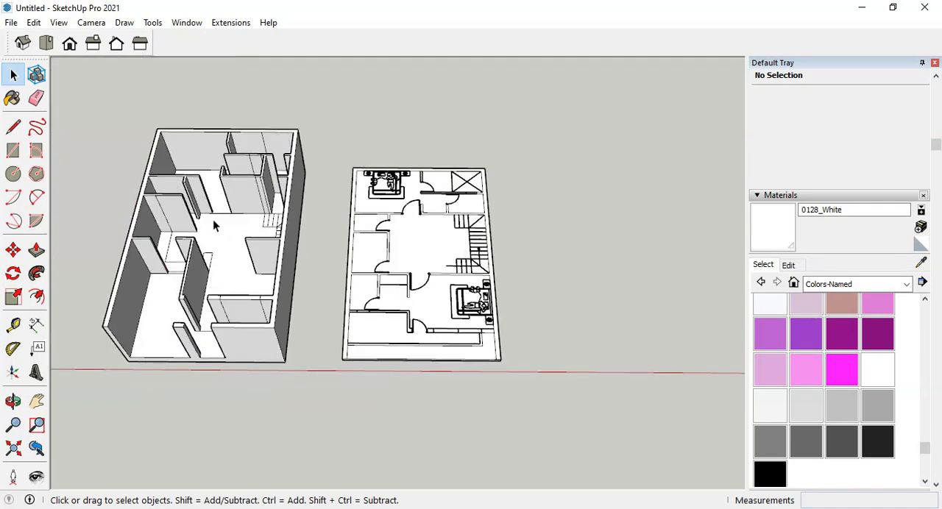
scroll(236, 222, "up", 2)
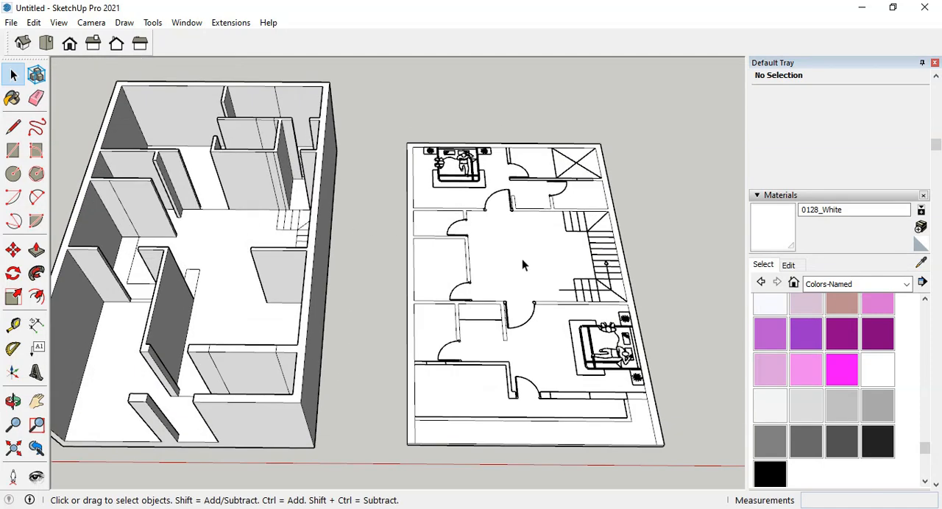
left_click(552, 289)
middle_click_drag(552, 289, 480, 293)
scroll(513, 205, "up", 6)
double_click(518, 192)
left_click(519, 192)
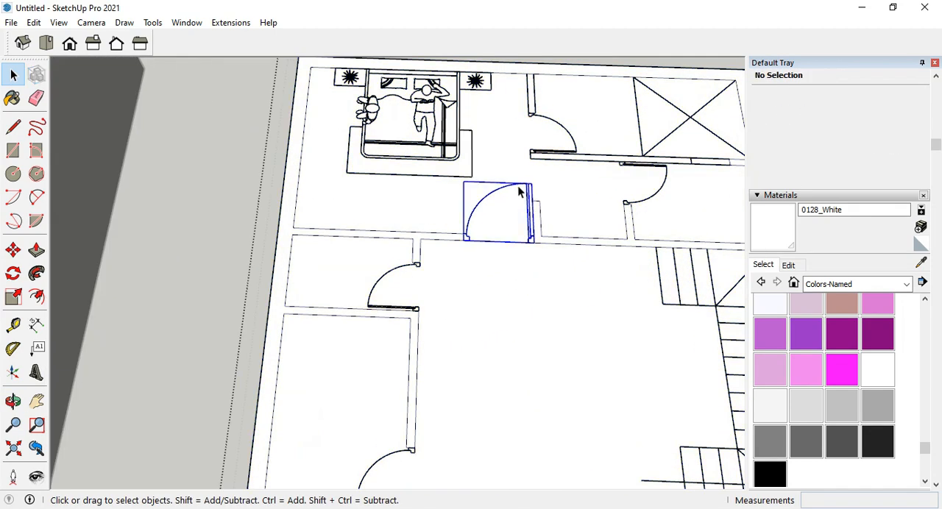
key("Delete")
left_click(460, 156)
key("Delete")
scroll(537, 172, "down", 4)
scroll(534, 321, "up", 4)
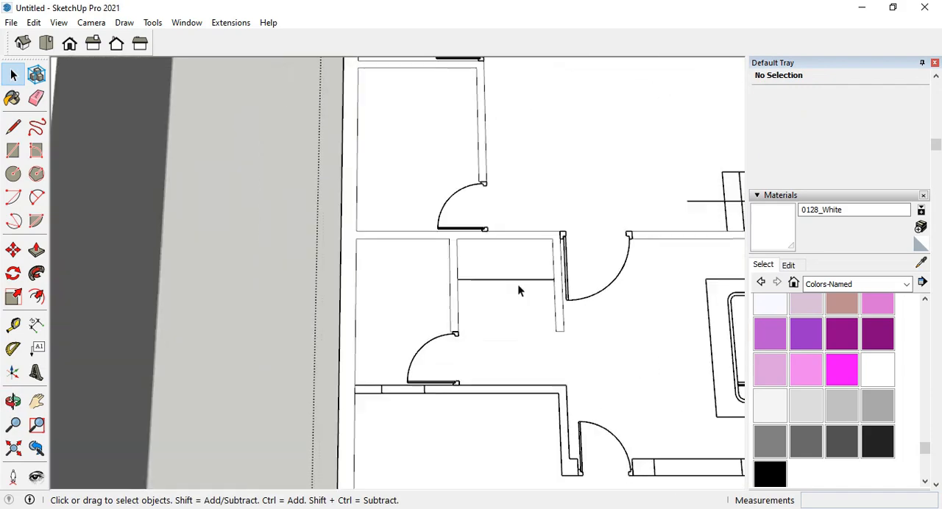
scroll(448, 316, "down", 1)
scroll(410, 328, "down", 4)
middle_click_drag(494, 235, 467, 199)
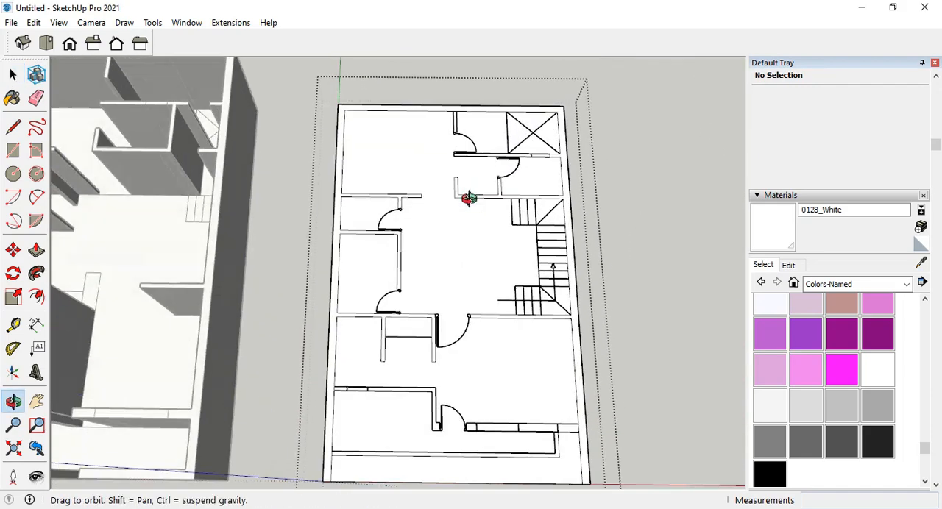
Trace the staircase's landing and flights with rectangles on the second floor plan.
left_click(425, 188)
scroll(550, 392, "up", 3)
left_click(13, 151)
scroll(498, 166, "up", 4)
left_click(455, 125)
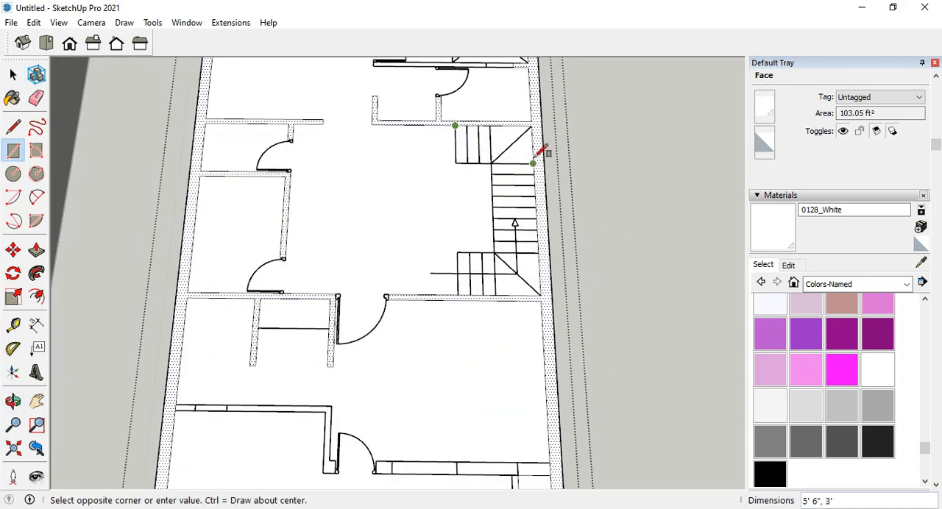
left_click(539, 252)
left_click(494, 252)
Trace the 2' 7 1/2" by 4 1/2" wall stub beside the rear door and the crossed rectangle in the rear corner.
scroll(473, 330, "down", 3)
scroll(442, 173, "up", 5)
left_click(370, 130)
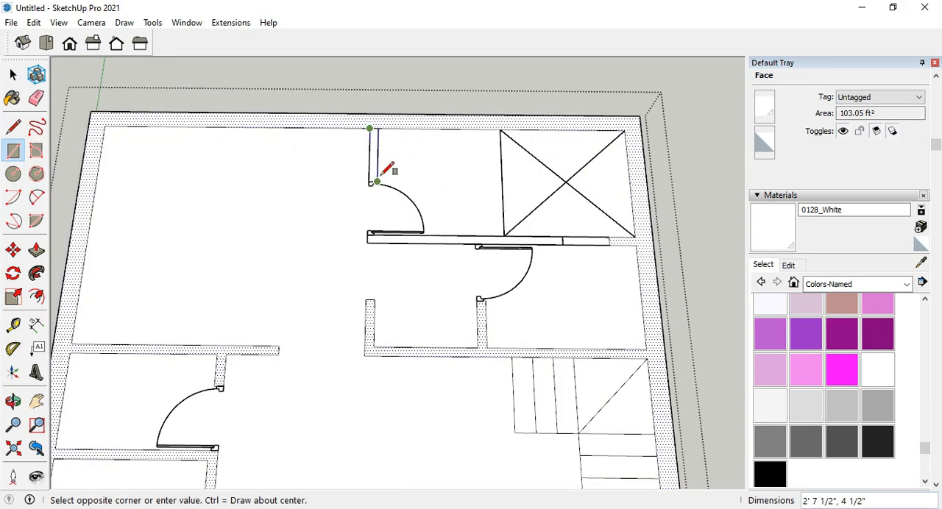
left_click(378, 182)
left_click(501, 130)
left_click(632, 234)
Trace the L-shaped wall and window wall near the front with rectangles, and clear the remaining door symbols.
scroll(471, 136, "down", 6)
scroll(442, 441, "up", 4)
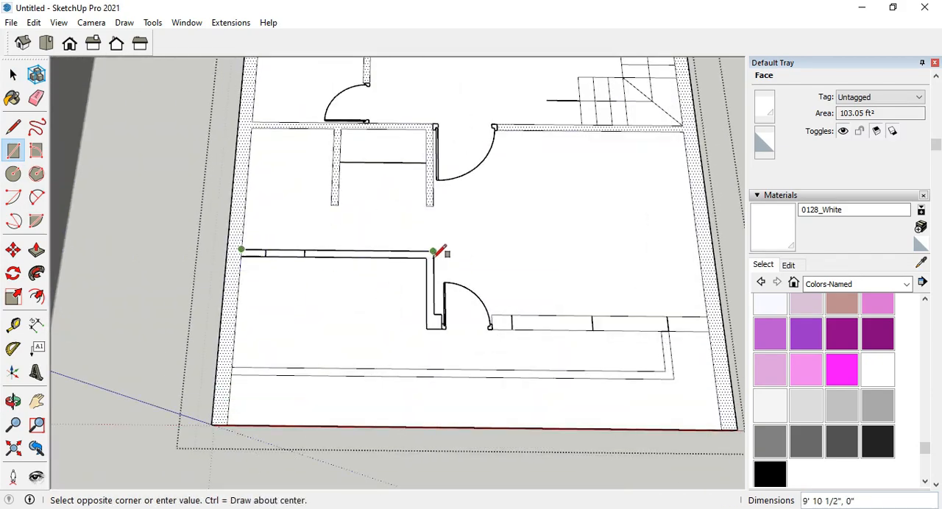
left_click(304, 255)
scroll(518, 328, "up", 2)
scroll(501, 301, "up", 2)
left_click(474, 281)
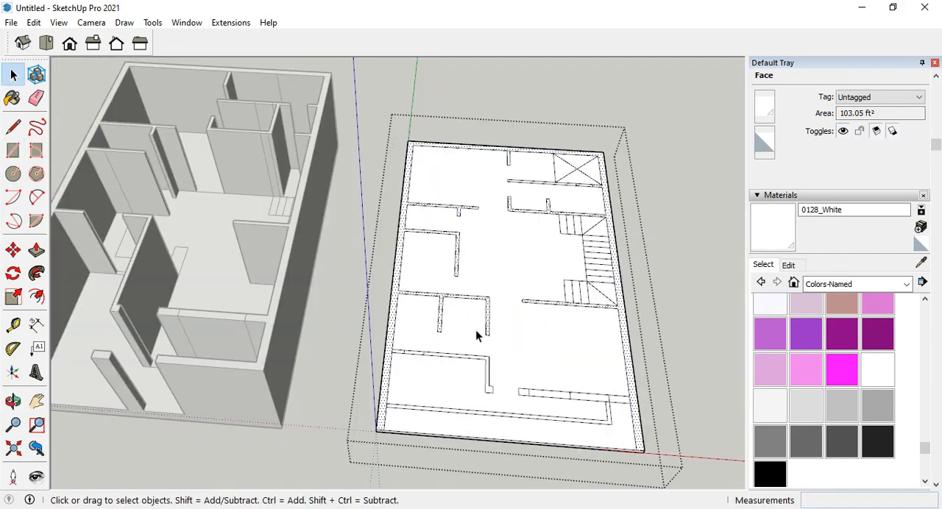
Extrude the connected outer and inner walls and the front L-shaped wall of the second floor upward 10'.
left_click(43, 257)
left_click(391, 353)
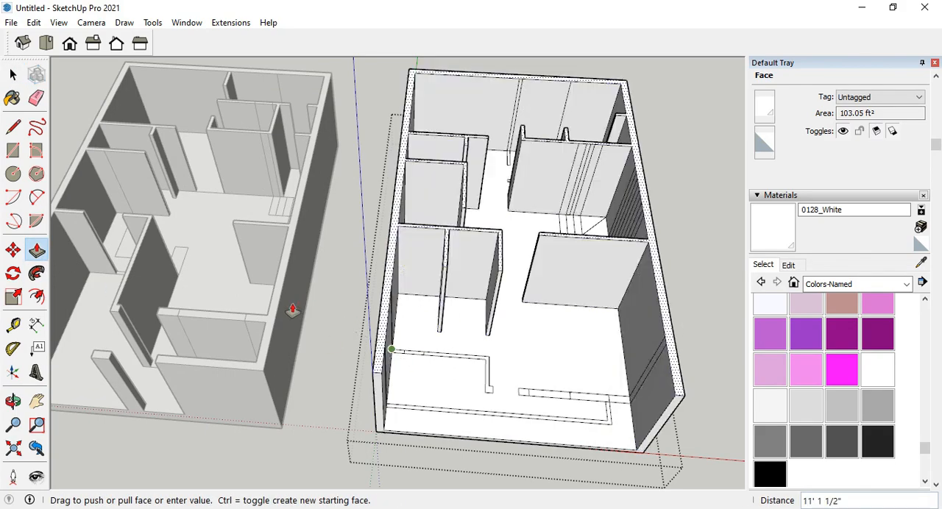
left_click(283, 304)
scroll(538, 368, "up", 3)
left_click(462, 366)
left_click(284, 326)
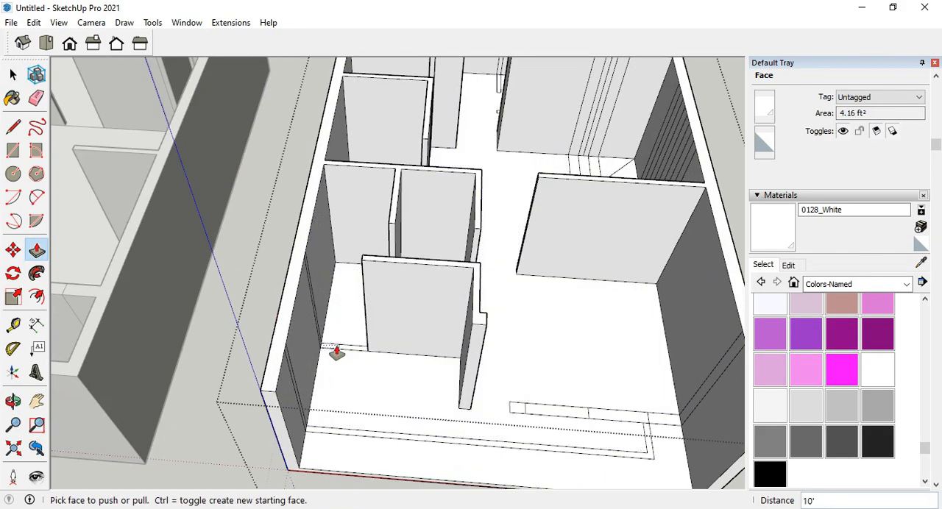
Extrude the rest of the L-shaped wall's run and the front window wall sections upward 10', and close the group.
left_click(351, 351)
double_click(547, 413)
double_click(520, 410)
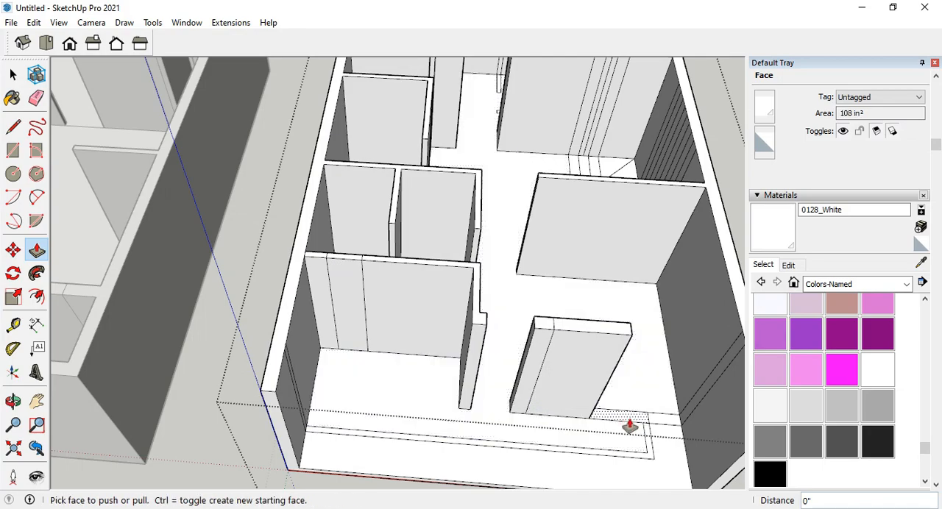
double_click(628, 423)
double_click(674, 421)
scroll(511, 383, "down", 3)
scroll(512, 383, "down", 2)
middle_click_drag(298, 323, 434, 250)
scroll(434, 250, "up", 2)
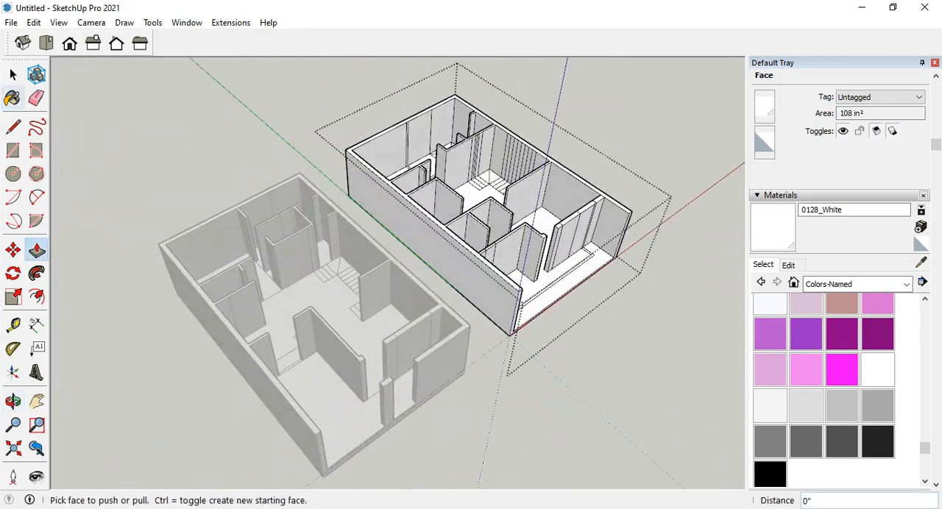
key("space")
left_click(629, 400)
Open the first walled model's group and make the lowest stair tread beside the partition wall its own group.
middle_click_drag(629, 399, 634, 207)
scroll(309, 287, "up", 3)
middle_click_drag(309, 287, 375, 335)
double_click(396, 354)
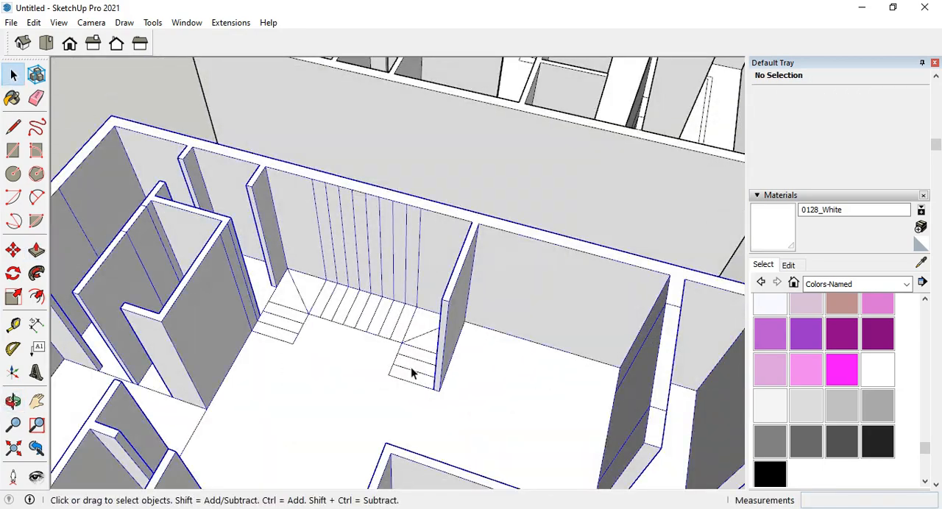
scroll(418, 376, "up", 2)
middle_click_drag(419, 375, 452, 347)
double_click(464, 367)
scroll(572, 359, "down", 4)
scroll(441, 378, "up", 5)
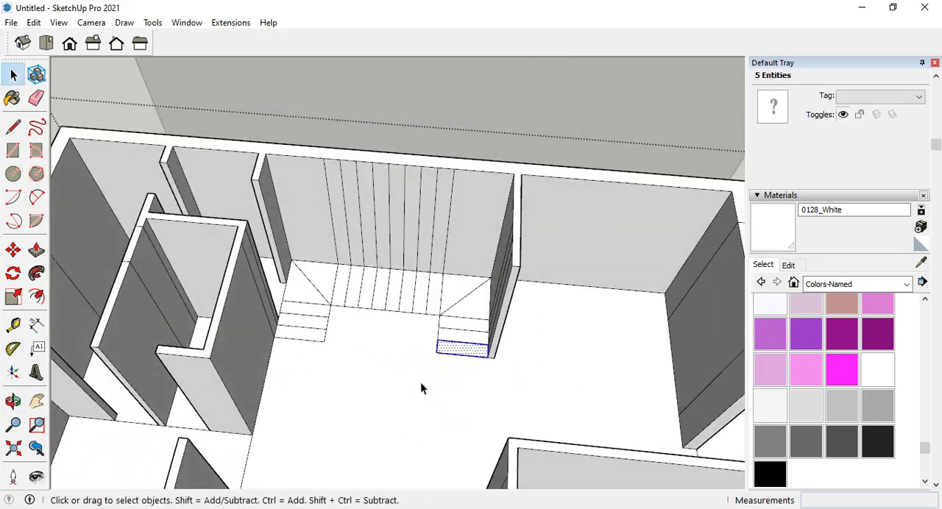
left_click(450, 349)
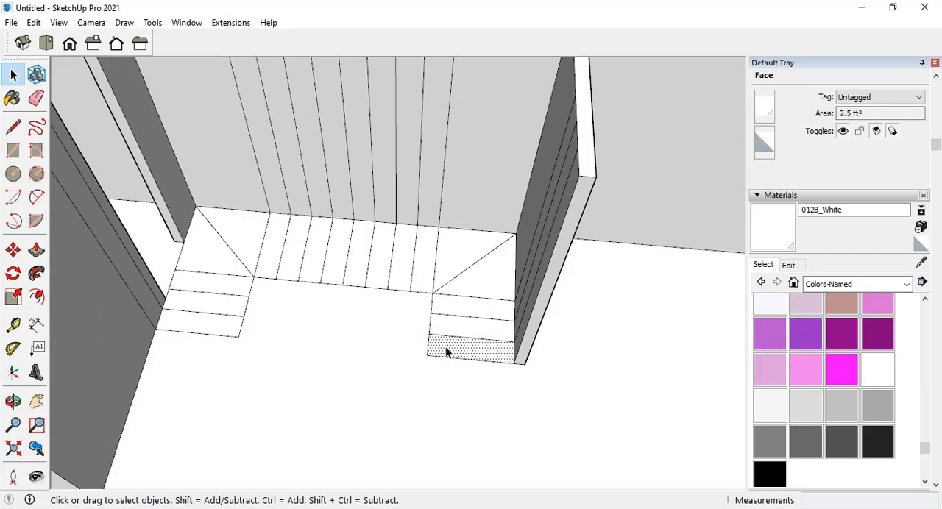
double_click(446, 347)
right_click(446, 346)
left_click(506, 246)
Open the tread's group, extrude its face upward 7", and close the group.
middle_click_drag(508, 258, 563, 331)
double_click(499, 353)
left_click(499, 353)
key("p")
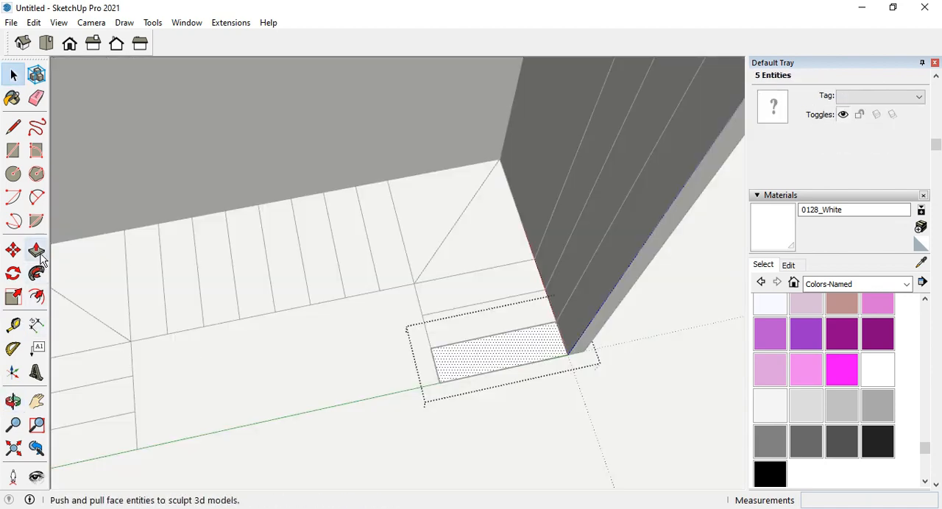
left_click_drag(443, 371, 445, 346)
type("7")
key("Return")
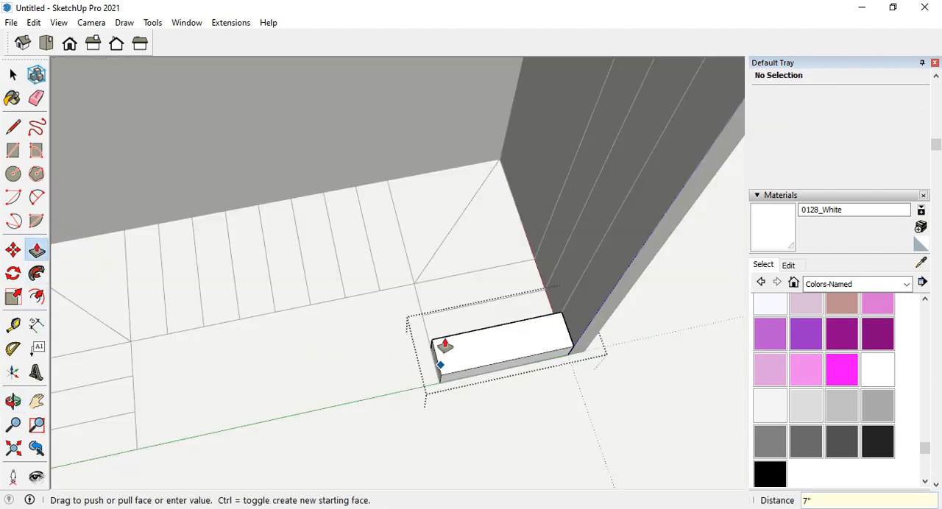
left_click(13, 74)
left_click(368, 390)
Copy the step block from its lower front corner to its upper back corner as the second step, and close the house group.
left_click(471, 360)
left_click(13, 251)
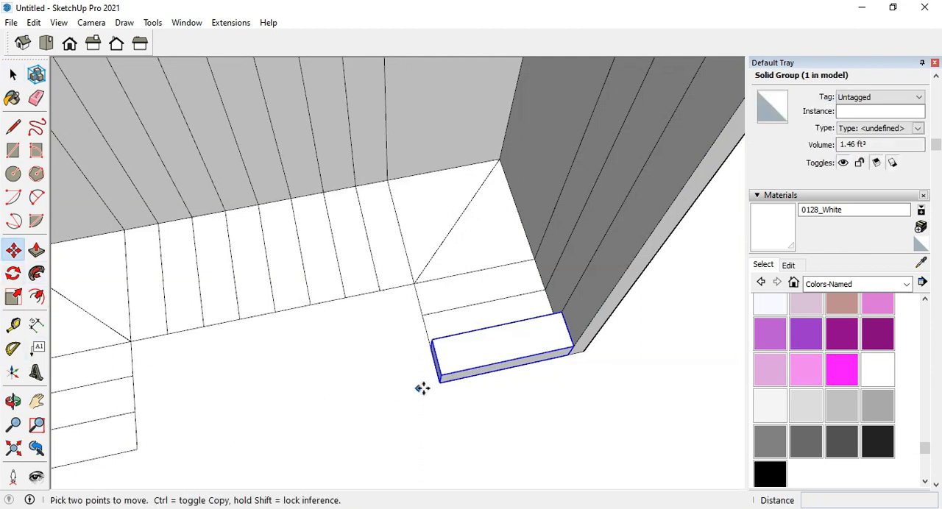
scroll(420, 387, "up", 2)
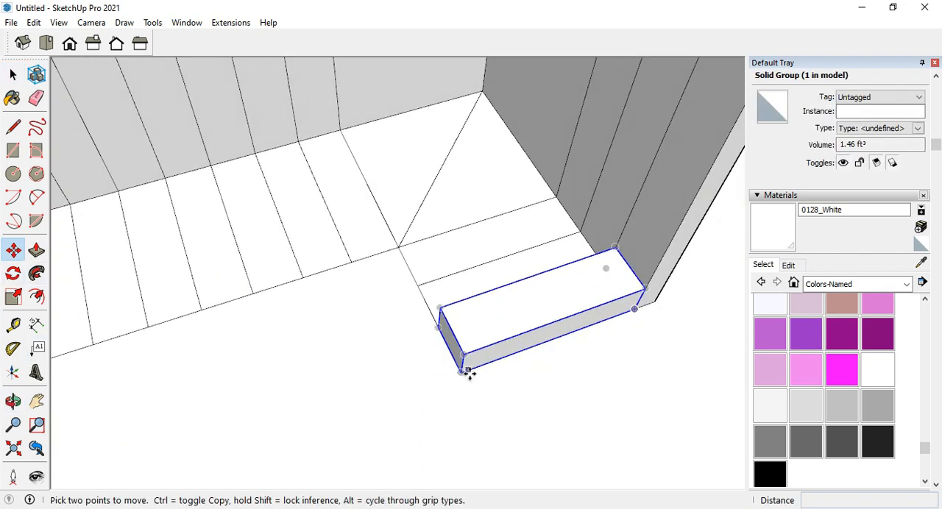
left_click(461, 373)
key("ctrl")
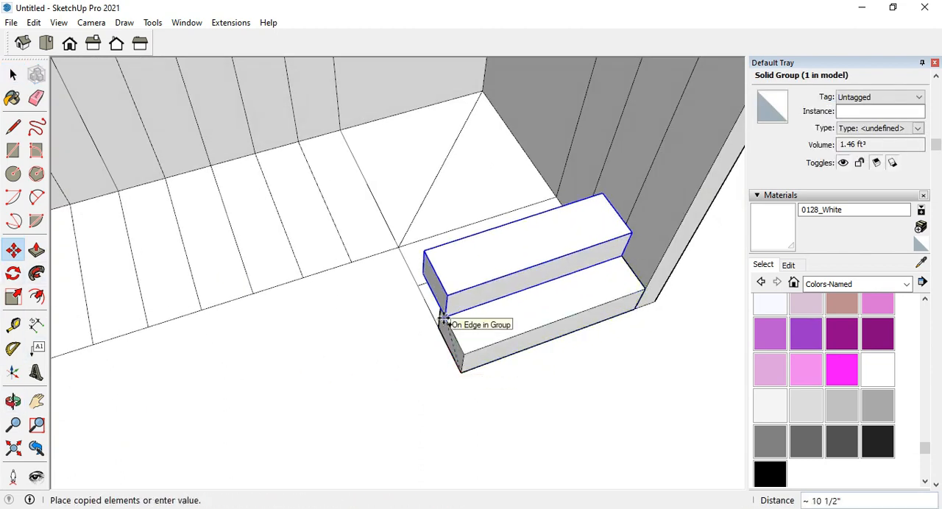
left_click(440, 309)
middle_click_drag(440, 310, 353, 350)
scroll(353, 351, "down", 3)
scroll(383, 334, "down", 2)
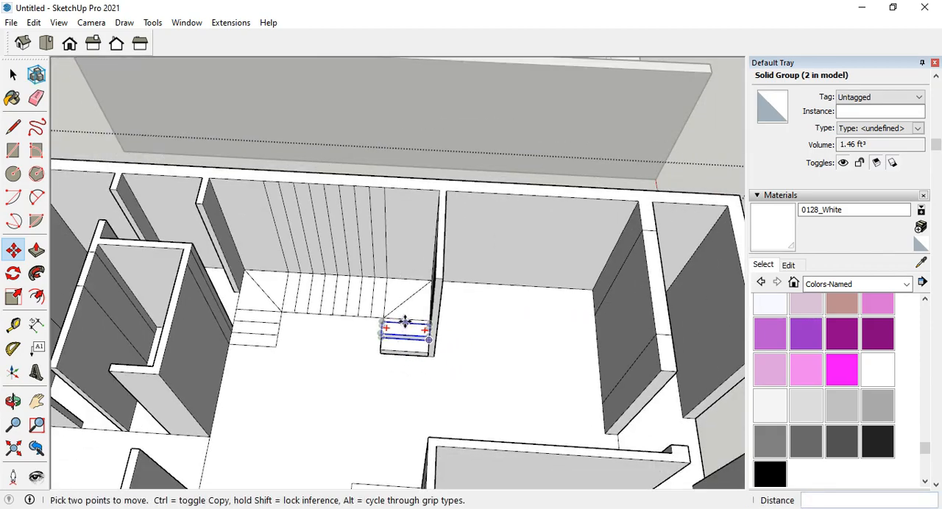
scroll(439, 314, "down", 3)
middle_click_drag(485, 344, 405, 366)
scroll(405, 365, "down", 2)
left_click(13, 74)
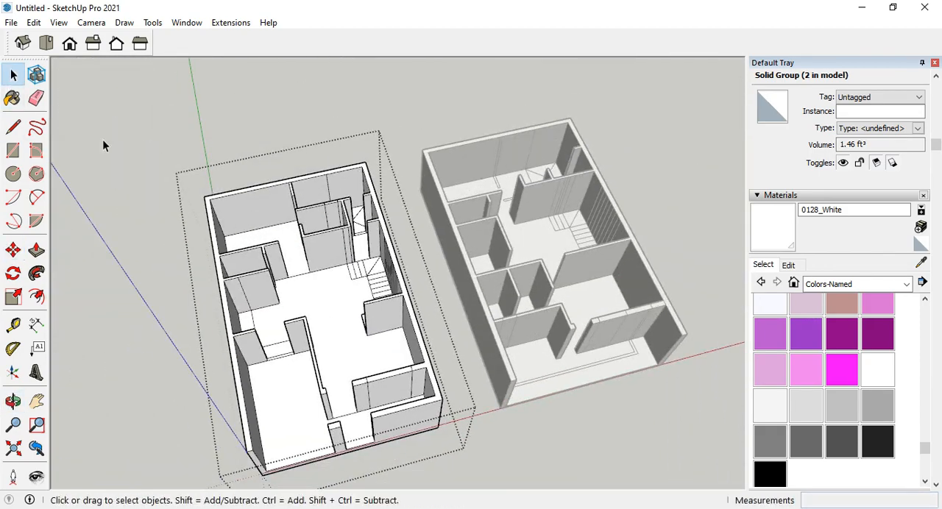
left_click(102, 141)
middle_click_drag(471, 295, 413, 297)
scroll(439, 330, "down", 2)
scroll(315, 250, "up", 5)
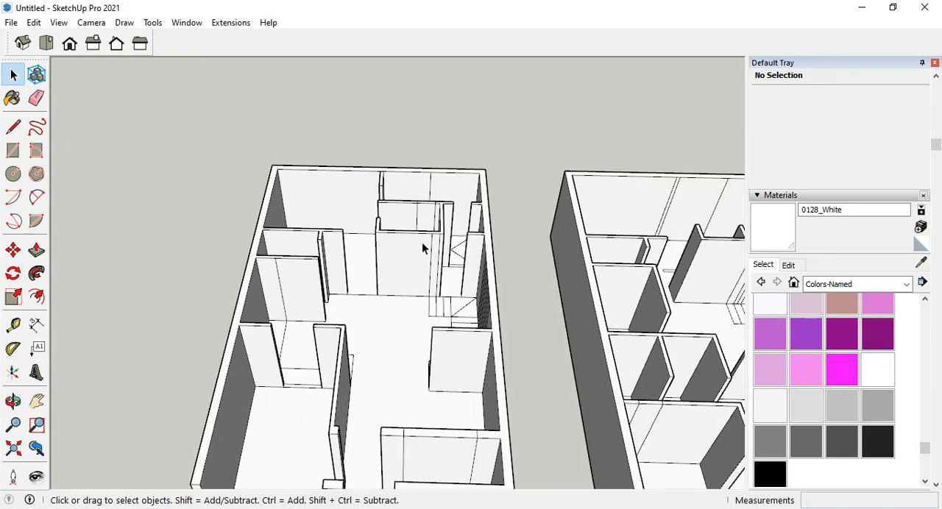
scroll(374, 254, "up", 2)
scroll(393, 234, "down", 2)
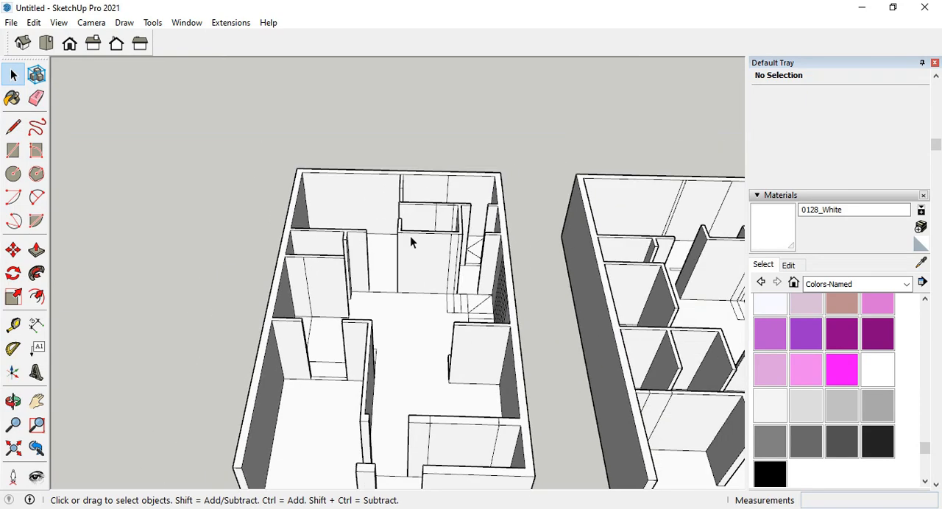
scroll(410, 235, "up", 2)
scroll(374, 254, "up", 2)
Save the model as "25x40 part 1" in the TUTORIAL folder.
key("ctrl+s")
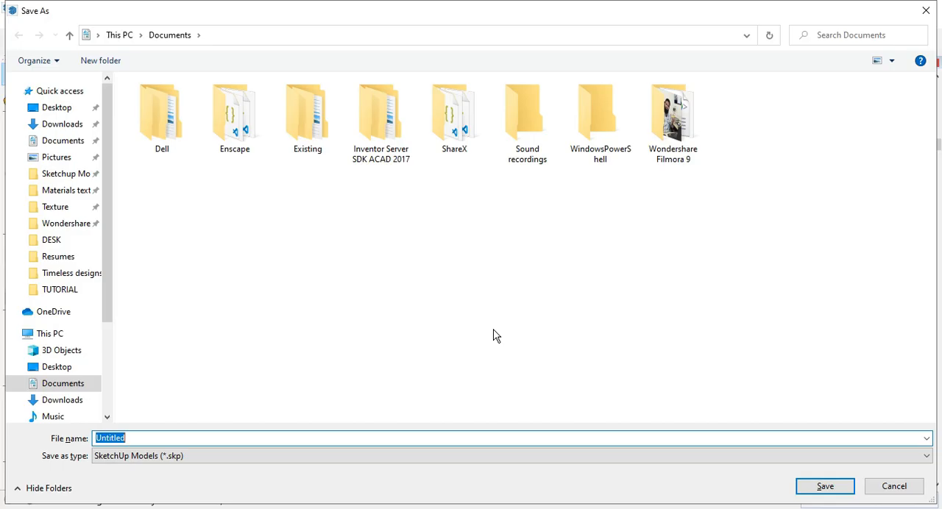
type("2")
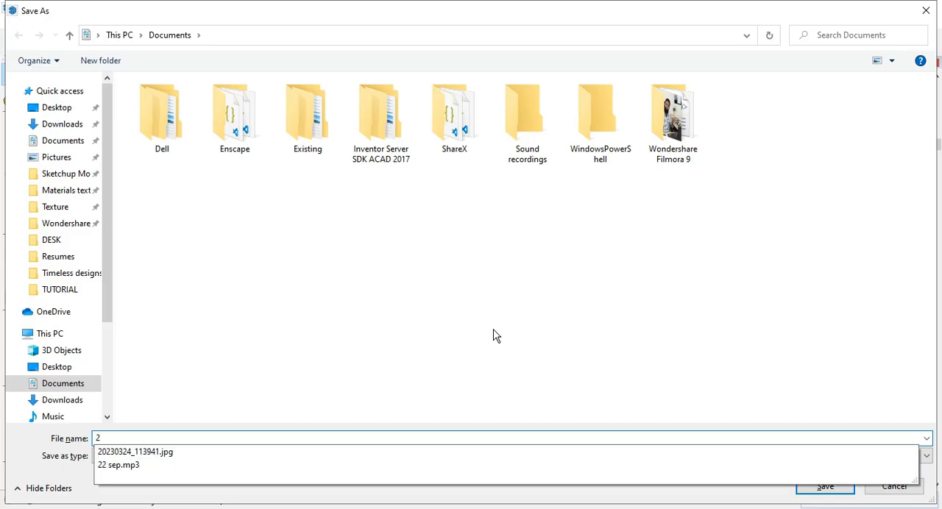
type("5x40 part 1")
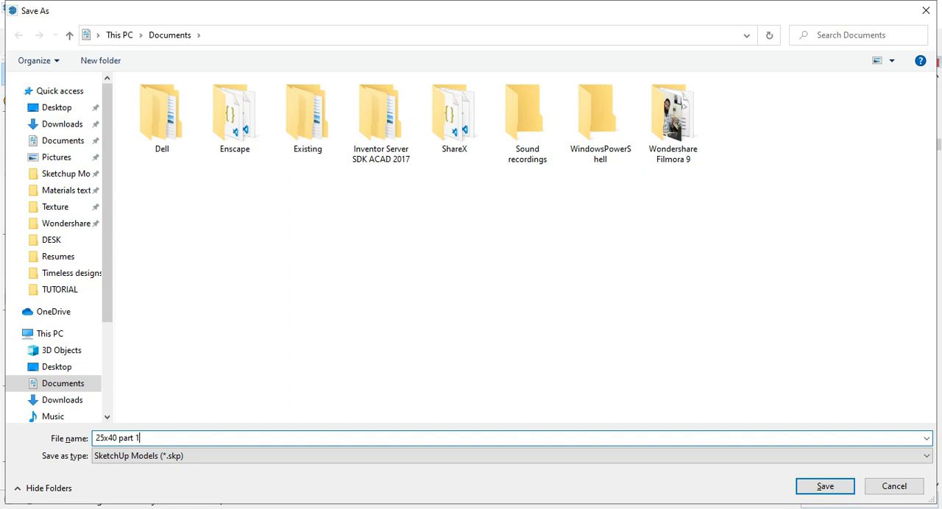
left_click(55, 292)
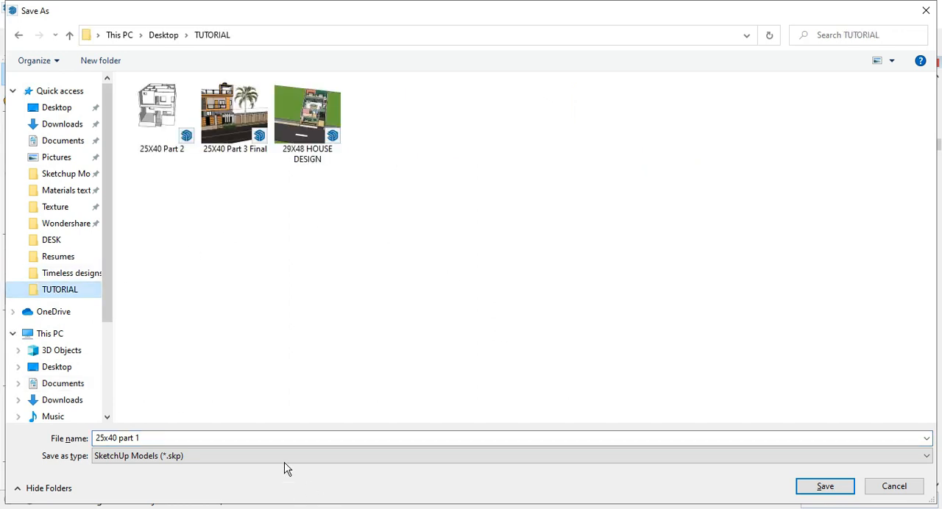
left_click(96, 439)
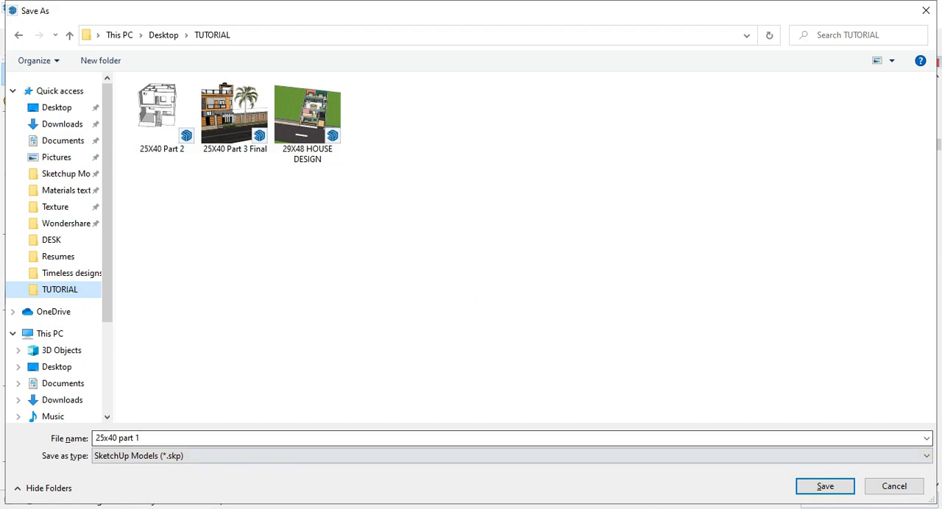
left_click(825, 487)
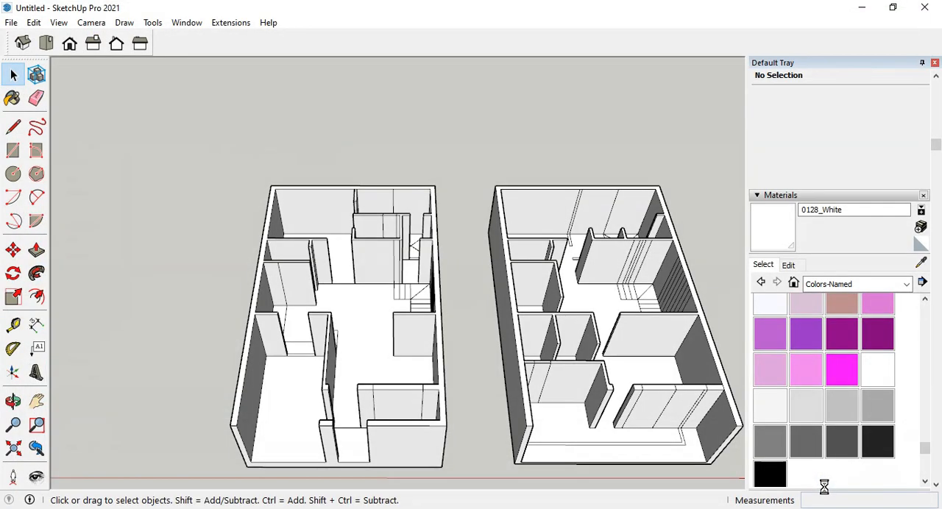
Examine the 25X40 Part 2 model's walled floors, their door and window openings, and the finished staircase.
scroll(290, 232, "down", 2)
middle_click_drag(287, 230, 515, 294)
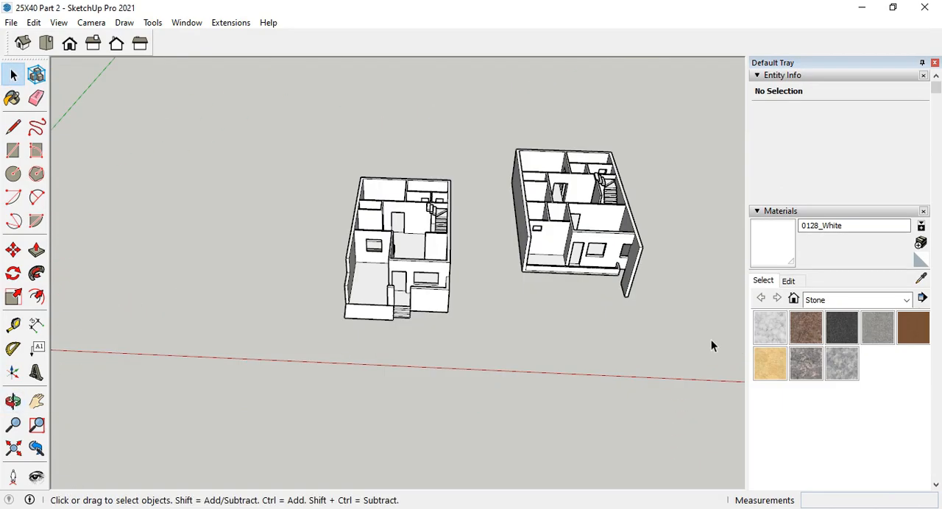
middle_click_drag(486, 254, 405, 333)
scroll(406, 330, "up", 2)
middle_click_drag(389, 210, 418, 315)
scroll(420, 325, "up", 1)
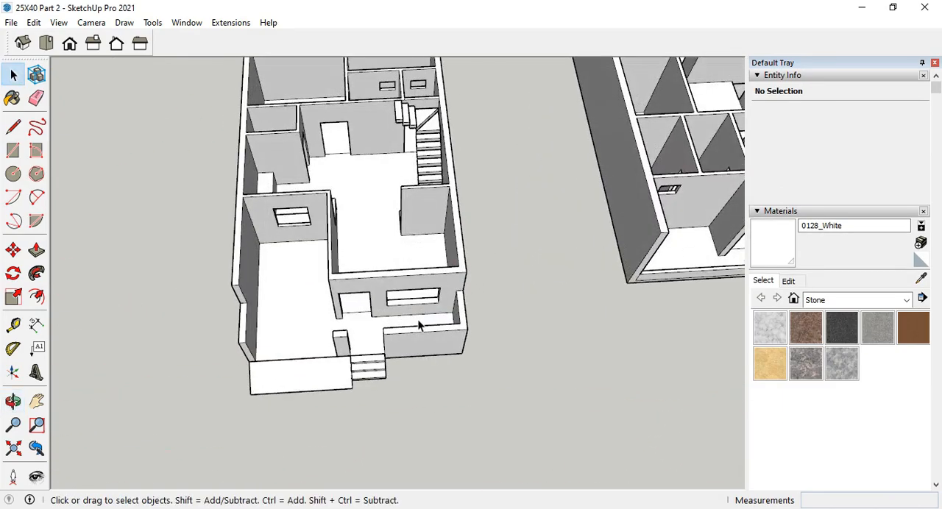
scroll(412, 353, "down", 2)
scroll(434, 188, "up", 4)
middle_click_drag(416, 151, 440, 128)
scroll(402, 185, "up", 1)
scroll(267, 244, "down", 2)
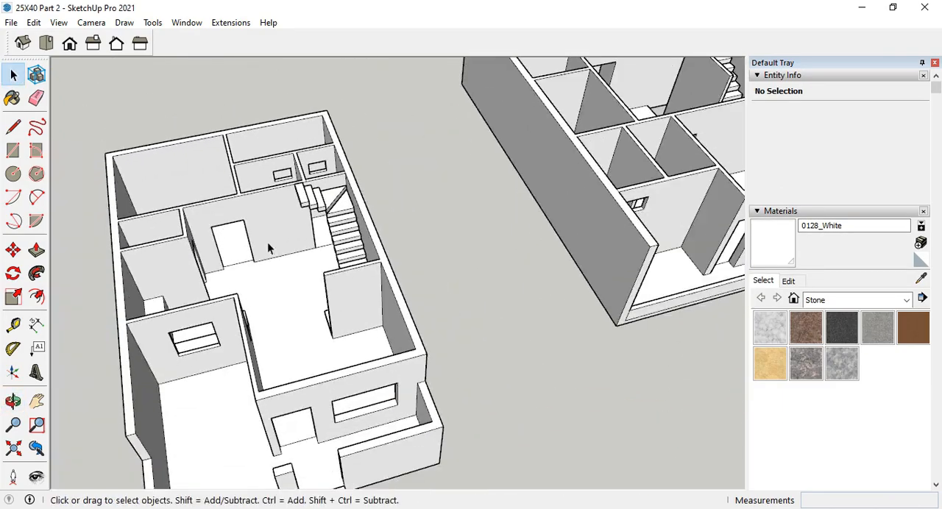
middle_click_drag(267, 244, 283, 221)
scroll(269, 224, "up", 2)
scroll(270, 223, "down", 2)
scroll(272, 207, "up", 2)
scroll(273, 207, "up", 1)
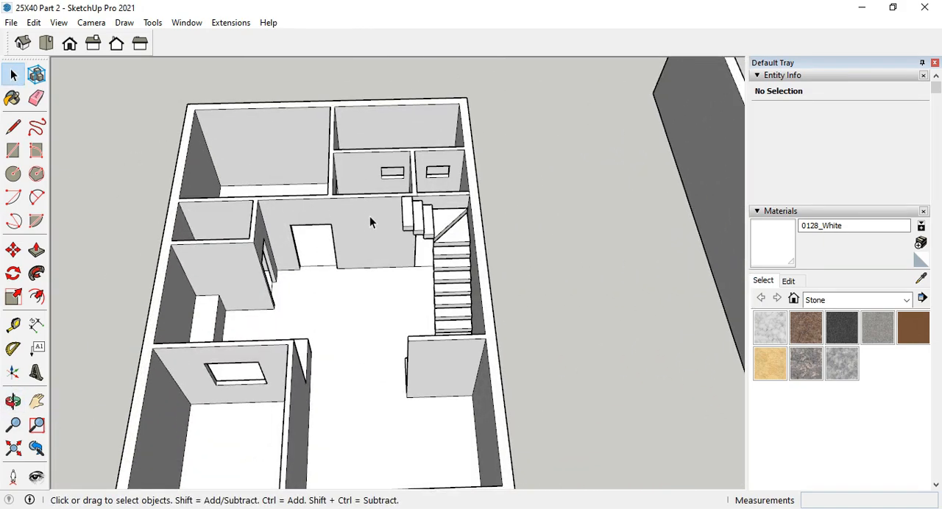
Inspect the ground floor's stair flight, room partitions, kitchen counter and front entrance from several sides.
scroll(388, 179, "up", 2)
middle_click_drag(397, 170, 406, 344)
scroll(331, 319, "up", 3)
middle_click_drag(331, 319, 497, 380)
scroll(318, 325, "down", 4)
scroll(496, 380, "down", 1)
middle_click_drag(367, 248, 384, 324)
scroll(386, 418, "down", 5)
scroll(432, 220, "up", 3)
middle_click_drag(283, 283, 513, 114)
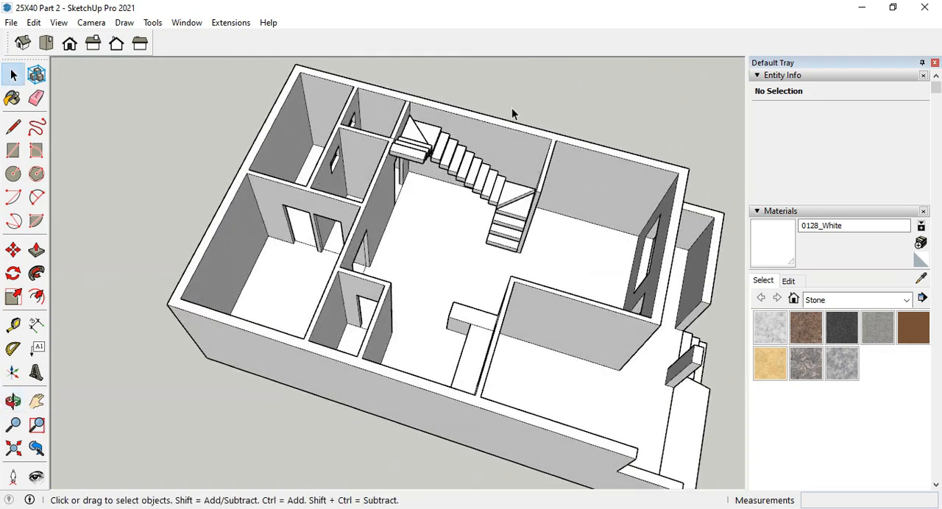
scroll(423, 125, "up", 3)
middle_click_drag(423, 125, 352, 278)
scroll(601, 176, "down", 2)
scroll(312, 128, "down", 4)
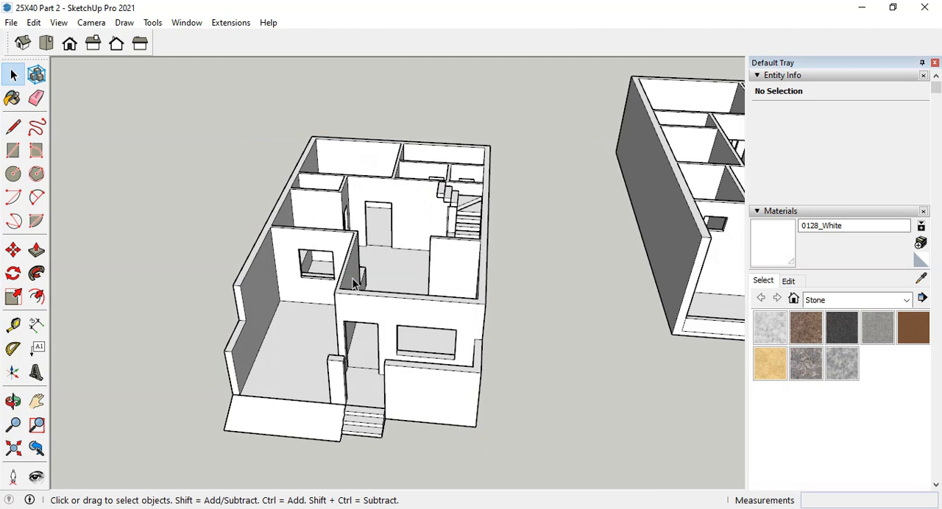
middle_click_drag(318, 275, 188, 277)
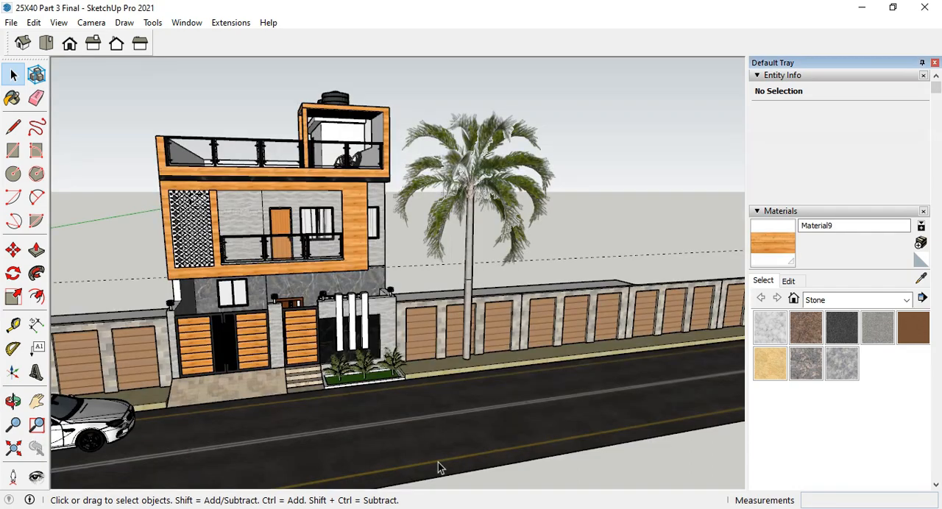
Examine the 25X40 Part 3 Final model's finished facade, side wall, boundary wall and street surroundings.
middle_click_drag(437, 464, 719, 405)
scroll(426, 310, "up", 3)
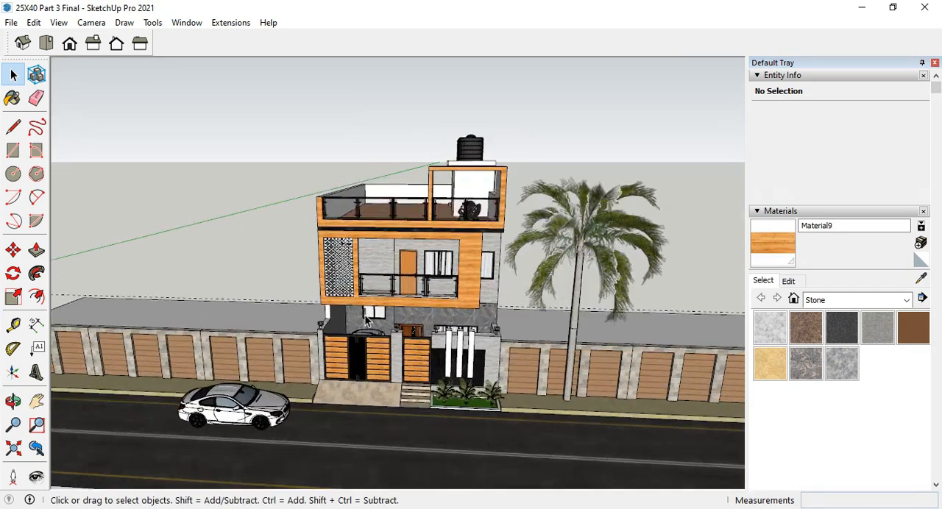
scroll(425, 310, "up", 2)
middle_click_drag(484, 308, 725, 306)
scroll(371, 319, "up", 2)
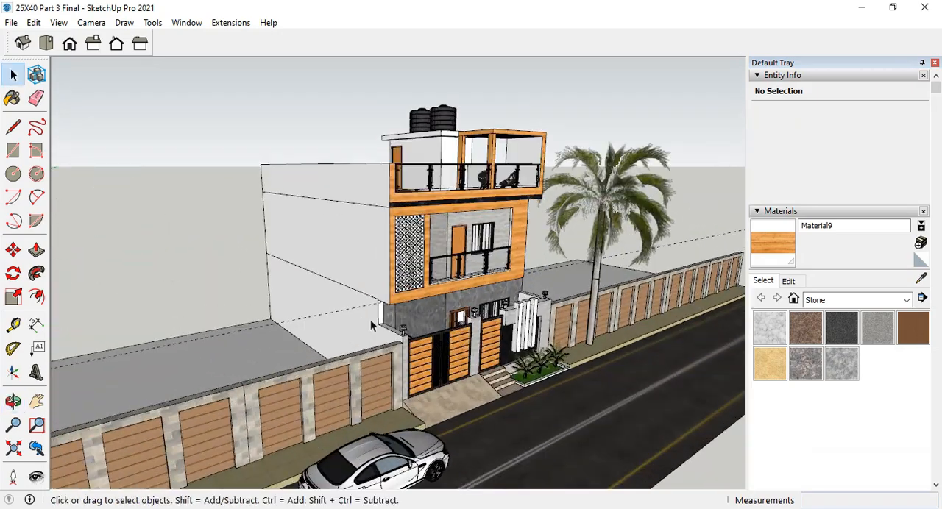
scroll(371, 320, "up", 2)
middle_click_drag(398, 316, 316, 296)
scroll(434, 292, "down", 2)
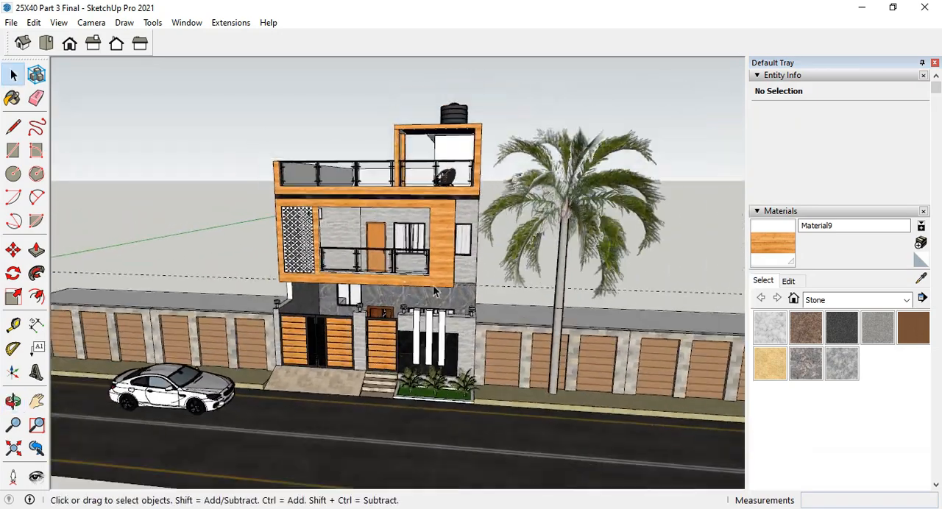
middle_click_drag(566, 311, 474, 289)
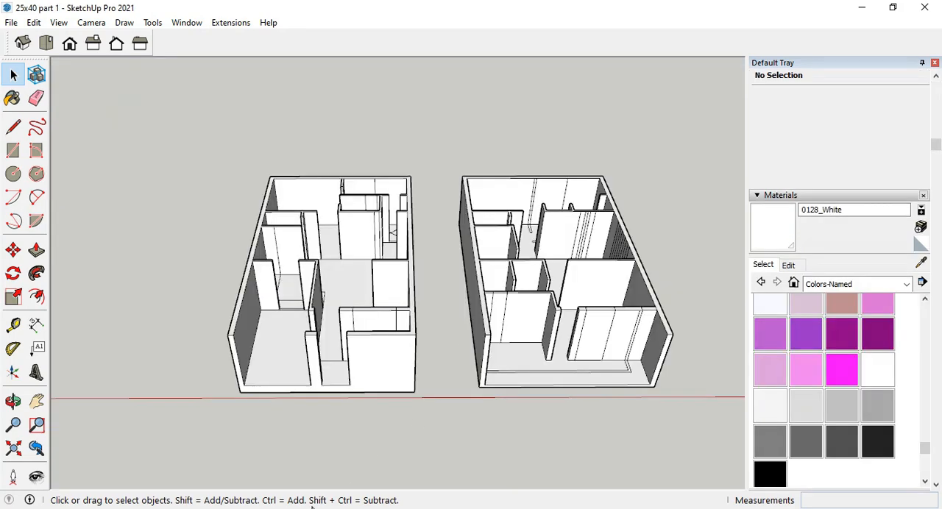
Switch to the 25X40 Part 2 model and view the ground and first floors side by side.
left_click(266, 507)
left_click(165, 478)
scroll(437, 283, "up", 3)
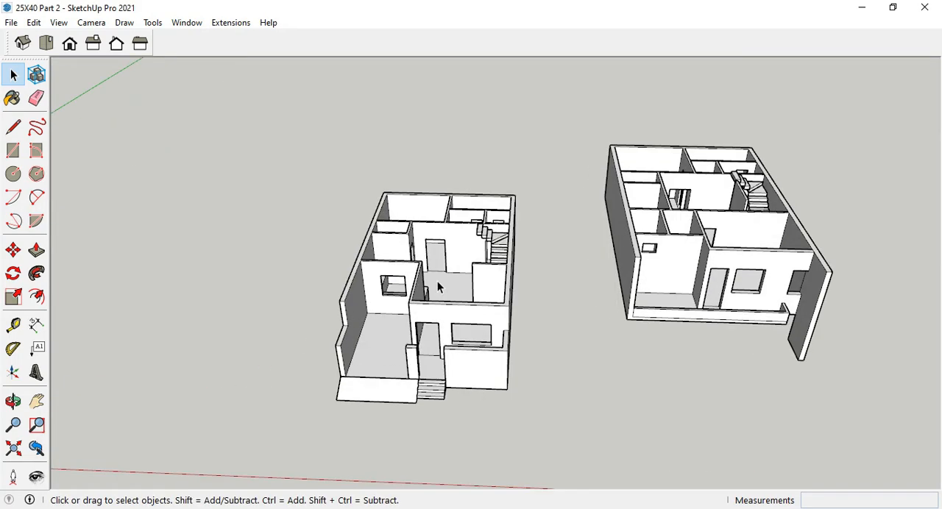
scroll(338, 334, "down", 4)
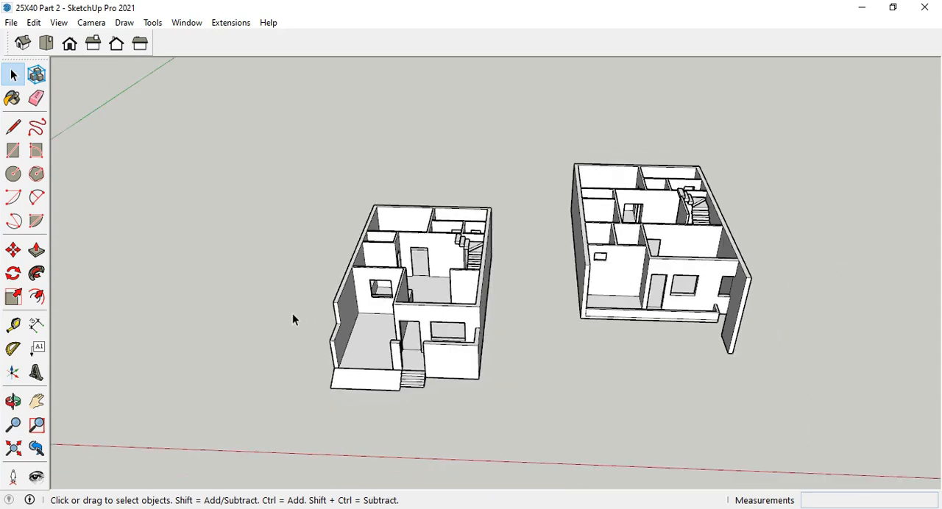
scroll(518, 355, "up", 2)
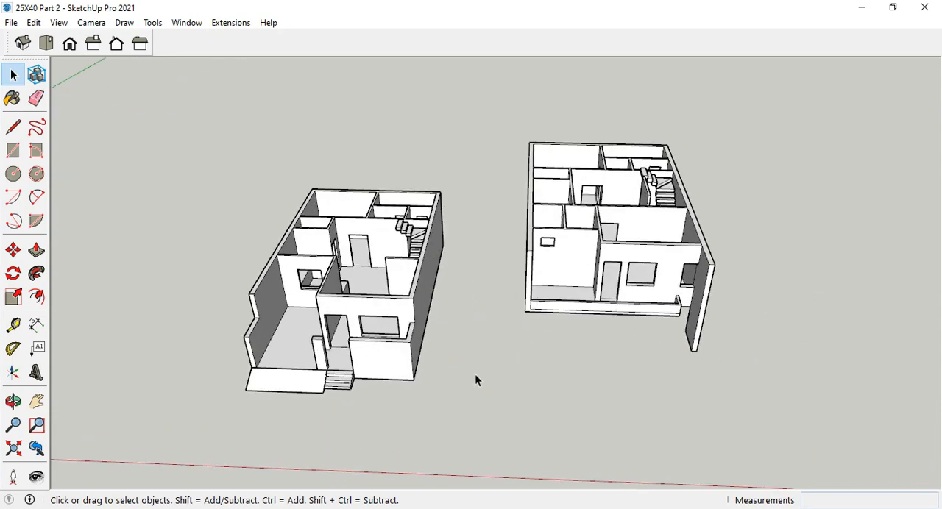
scroll(387, 362, "up", 2)
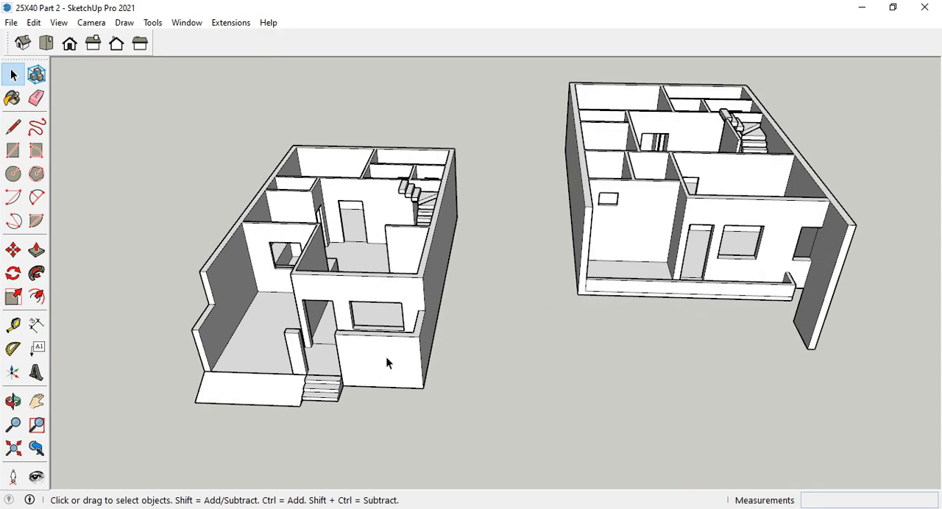
scroll(388, 360, "down", 3)
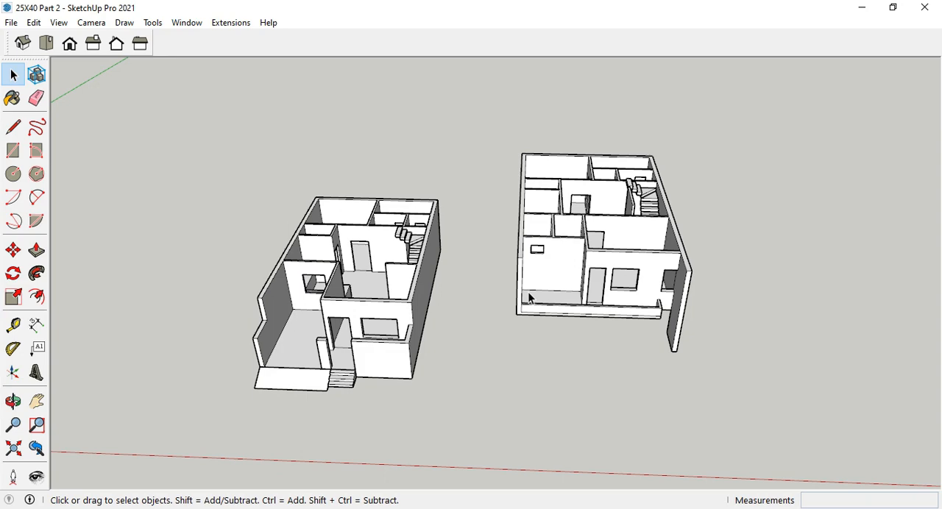
Inspect the ground floor's front elevation with its ramp, entrance steps and boundary walls.
scroll(336, 265, "up", 5)
middle_click_drag(335, 265, 526, 234)
scroll(373, 265, "up", 1)
scroll(376, 268, "down", 2)
scroll(347, 214, "down", 2)
middle_click_drag(510, 326, 214, 186)
scroll(501, 237, "up", 1)
scroll(350, 300, "up", 3)
middle_click_drag(350, 302, 559, 344)
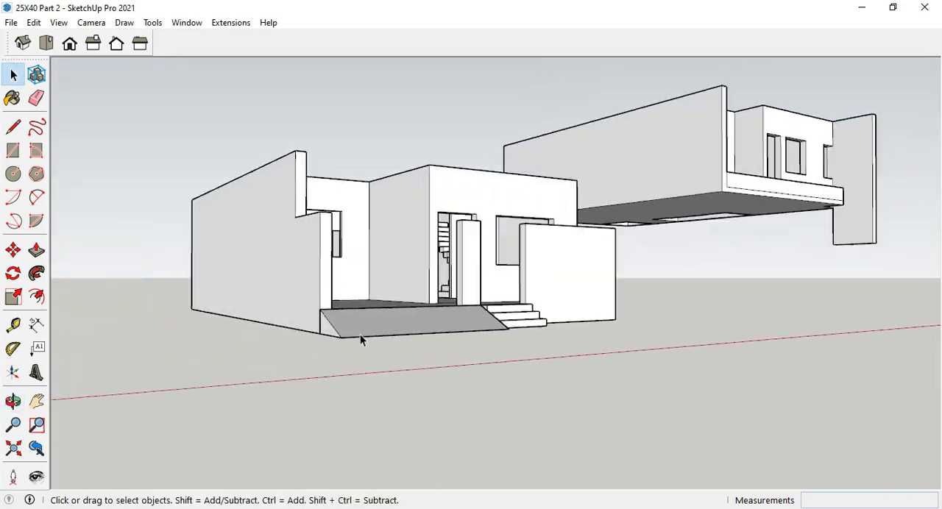
Measure the plinth's height at the side of the ramp with the Tape Measure.
scroll(360, 334, "up", 2)
middle_click_drag(350, 324, 416, 324)
scroll(407, 348, "up", 1)
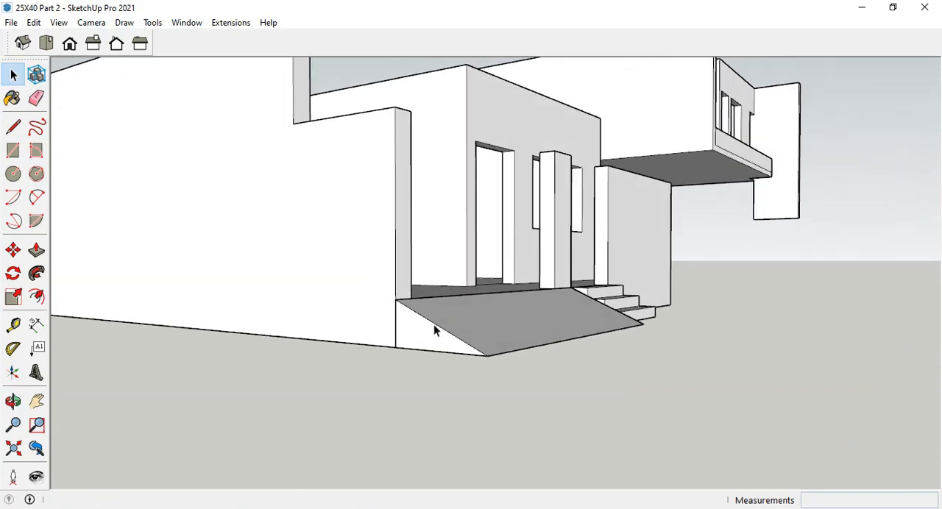
left_click(12, 324)
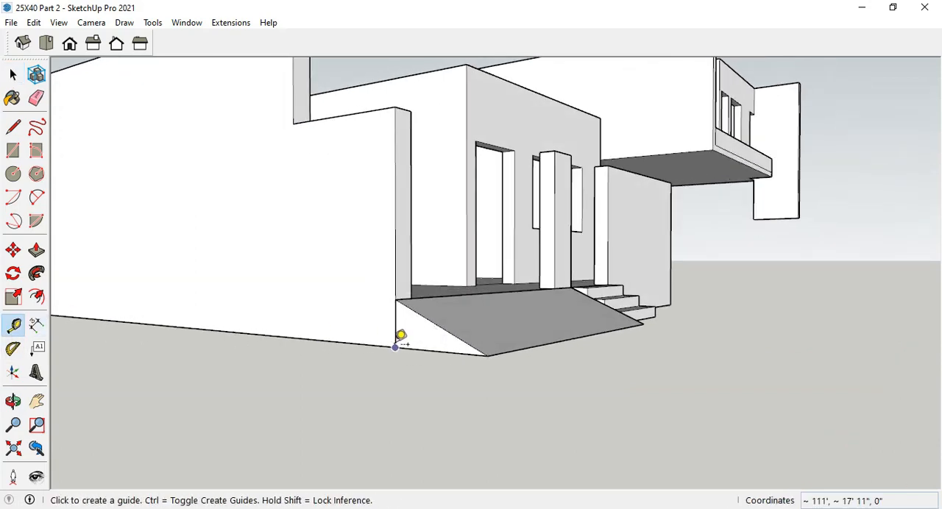
left_click(396, 346)
scroll(336, 152, "down", 6)
middle_click_drag(434, 243, 417, 250)
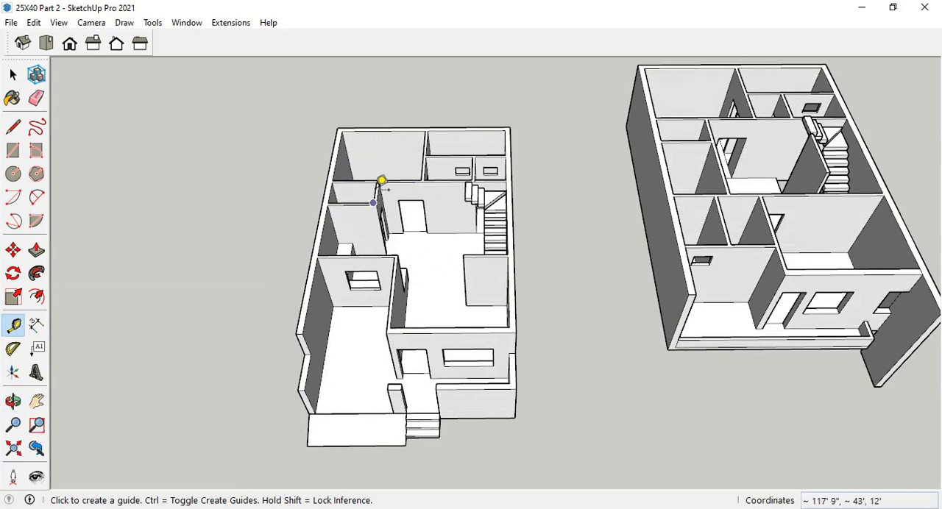
Measure the first floor's slab thickness at its front corner and end the measurement.
scroll(675, 362, "up", 3)
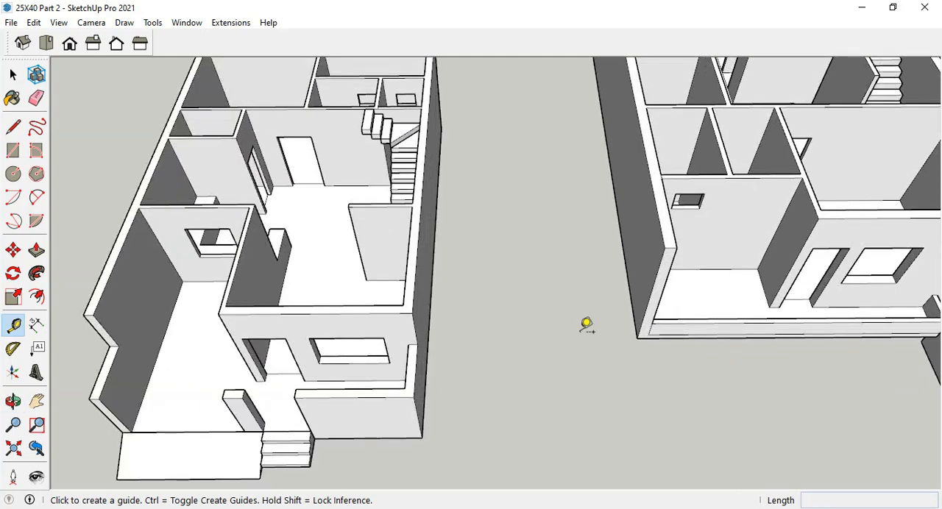
scroll(655, 322, "up", 3)
middle_click_drag(667, 321, 627, 267)
scroll(660, 376, "up", 5)
mouse_move(662, 375)
middle_mouse_down()
mouse_move(687, 354)
mouse_move(652, 361)
middle_mouse_up()
left_click(648, 370)
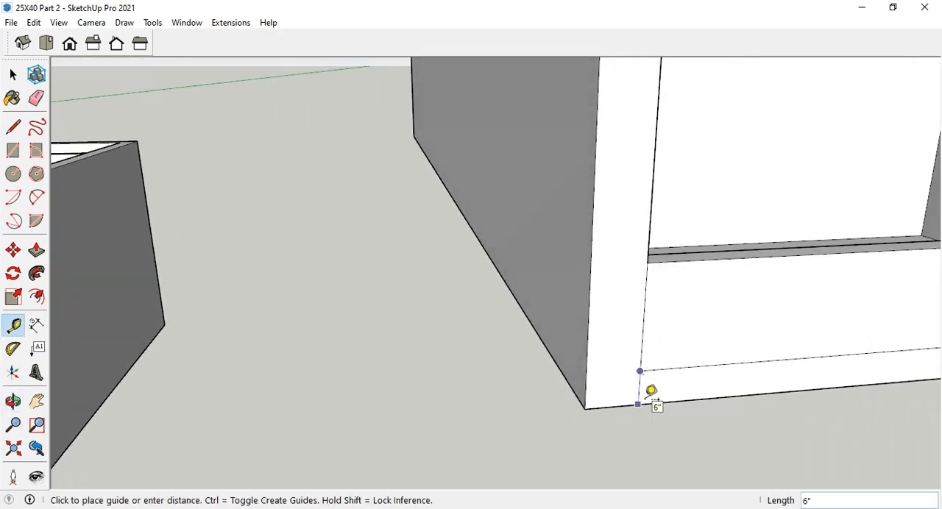
scroll(584, 405, "down", 10)
key("space")
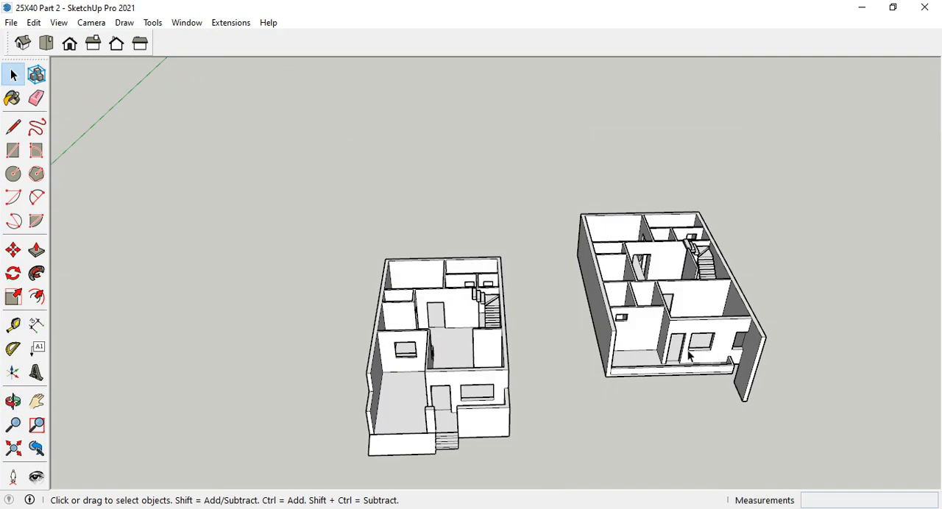
Move the first-floor group by its side wall's lower rear corner onto the ground floor's matching upper rear corner, and deselect it.
left_click(690, 356)
middle_click_drag(616, 330, 727, 316)
left_click(13, 250)
scroll(530, 275, "up", 2)
scroll(529, 276, "up", 2)
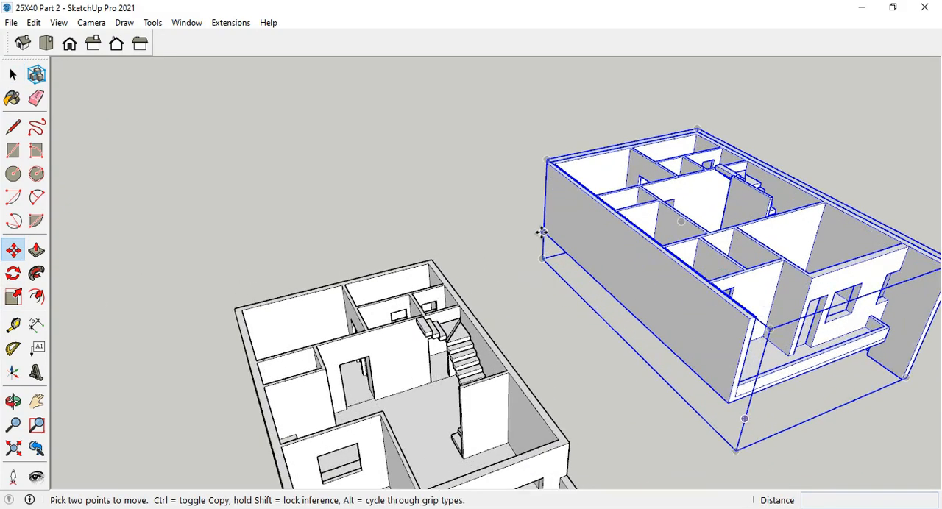
left_click(542, 234)
middle_click_drag(353, 239, 501, 163)
middle_click_drag(513, 196, 397, 268)
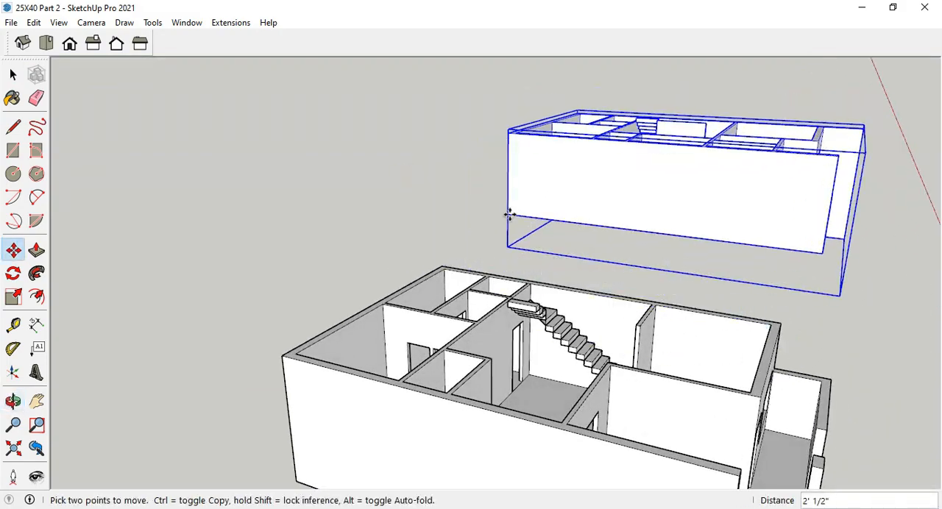
left_click(283, 356)
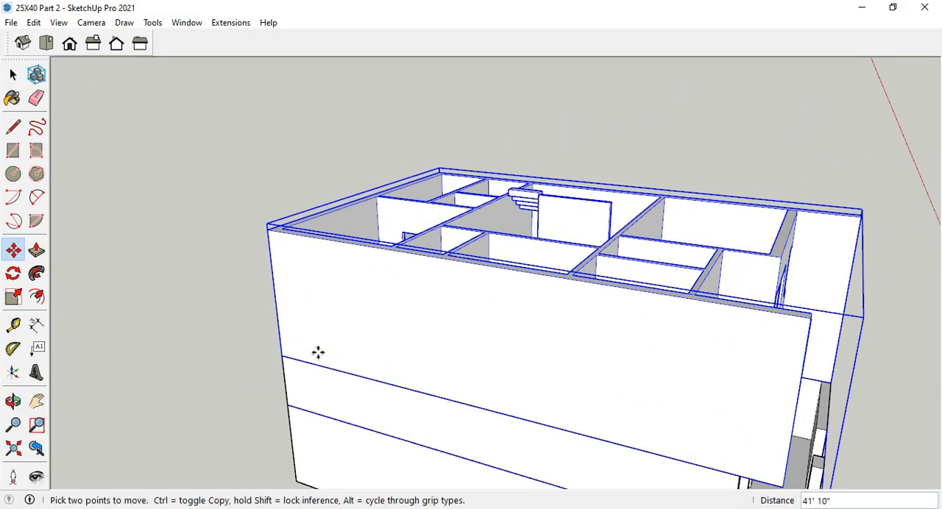
middle_click_drag(625, 317, 400, 248)
scroll(473, 239, "down", 4)
middle_click_drag(489, 213, 475, 324)
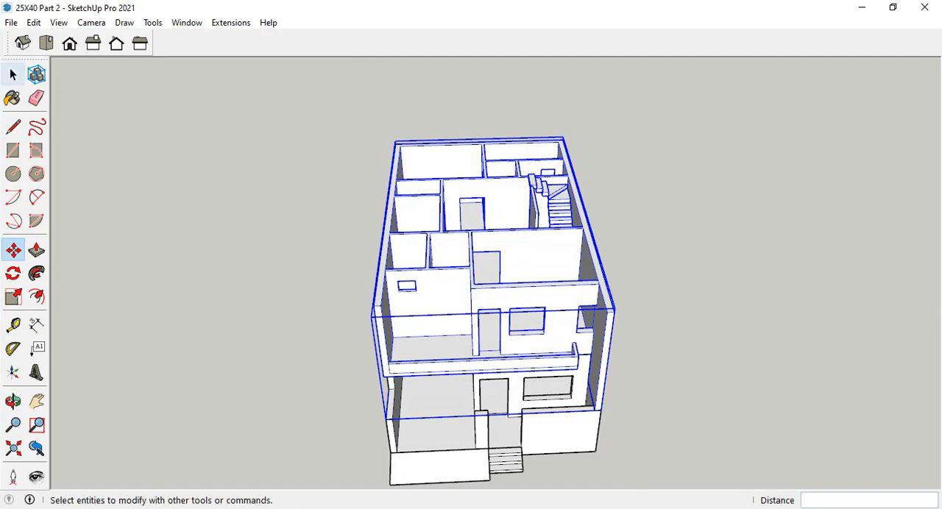
left_click(13, 75)
scroll(616, 276, "down", 2)
middle_click_drag(621, 286, 638, 368)
left_click(639, 379)
Examine the staircase opening and how the flights connect the two stacked floors.
scroll(563, 318, "up", 4)
mouse_move(562, 319)
middle_mouse_down()
mouse_move(559, 328)
mouse_move(365, 238)
mouse_move(449, 311)
mouse_move(371, 257)
mouse_move(565, 318)
middle_mouse_up()
scroll(570, 298, "up", 7)
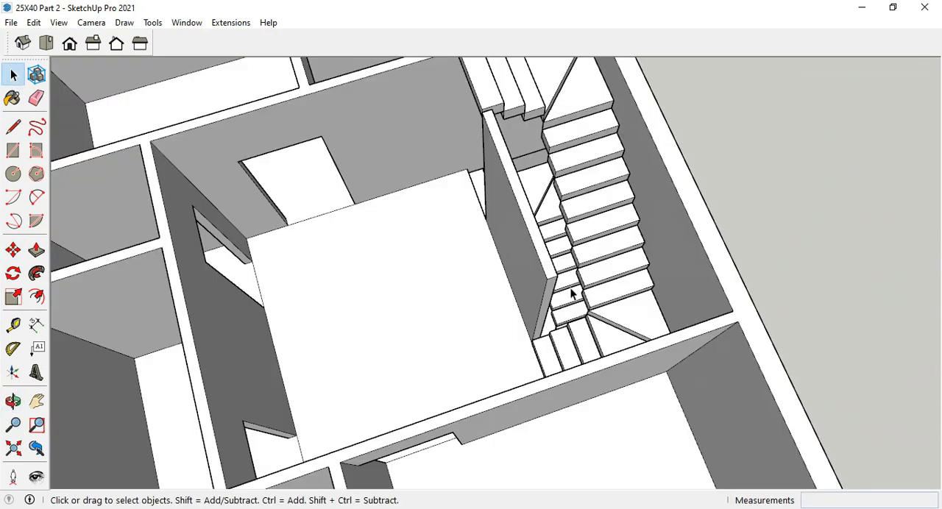
scroll(572, 294, "down", 2)
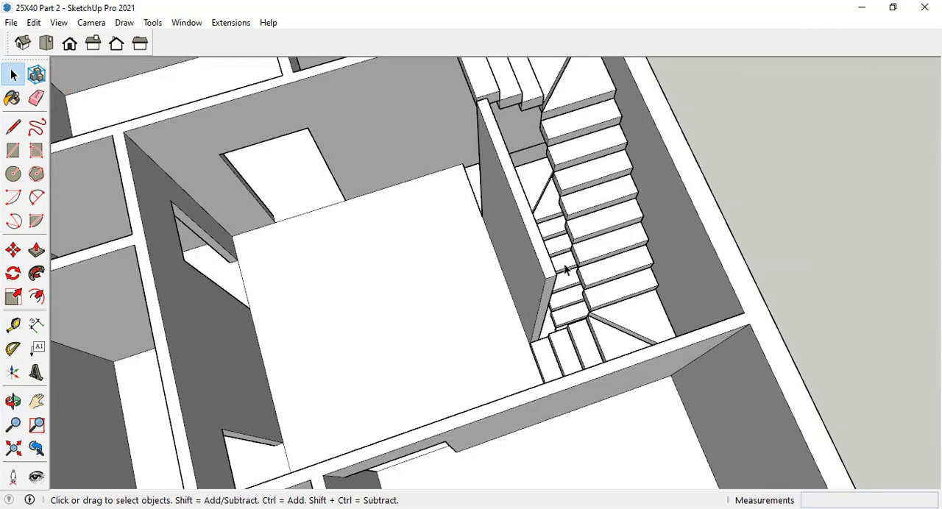
middle_click_drag(513, 239, 827, 277)
scroll(463, 183, "up", 3)
middle_click_drag(463, 183, 317, 219)
scroll(449, 202, "up", 3)
scroll(476, 234, "down", 5)
scroll(511, 297, "down", 4)
scroll(471, 258, "down", 4)
Examine the stacked house's front and side walls, including the balcony's overhang above the ramp and entrance.
scroll(382, 201, "up", 3)
middle_click_drag(349, 270, 399, 227)
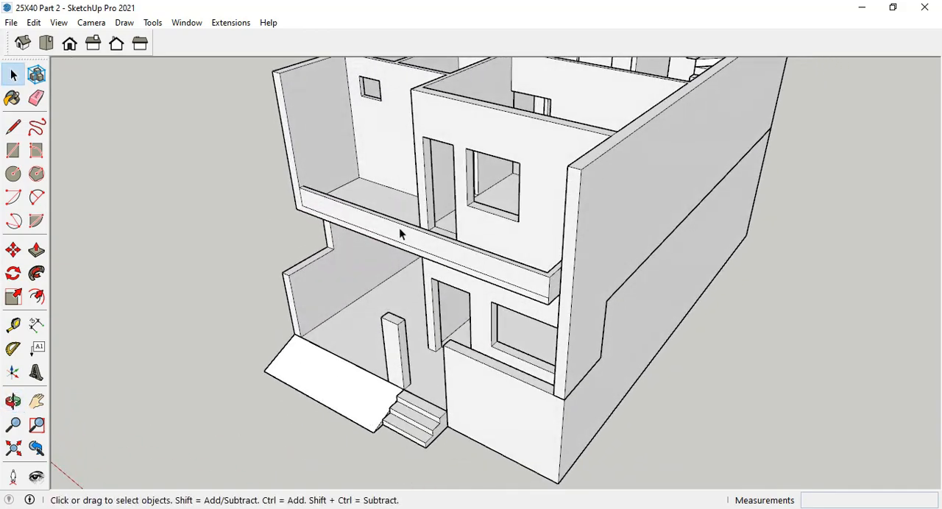
scroll(515, 301, "up", 2)
middle_click_drag(537, 316, 771, 329)
scroll(482, 276, "down", 3)
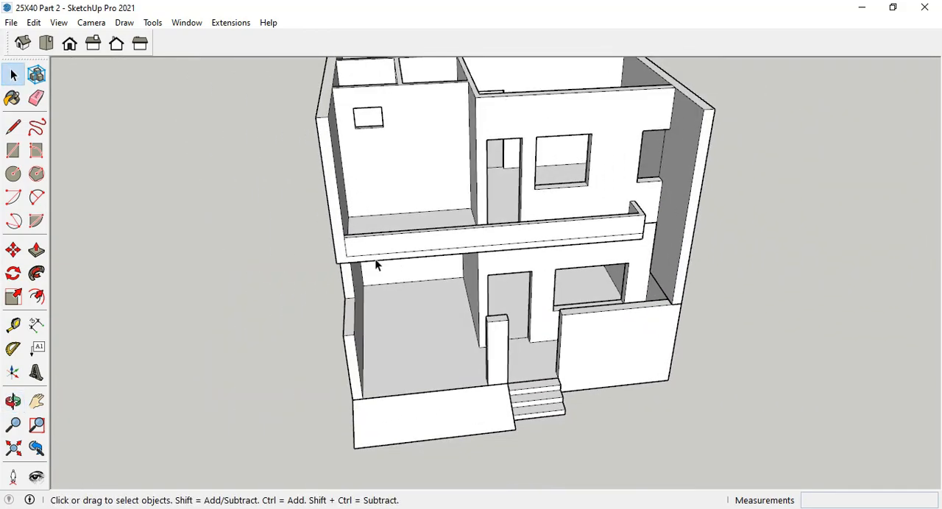
middle_click_drag(375, 259, 574, 235)
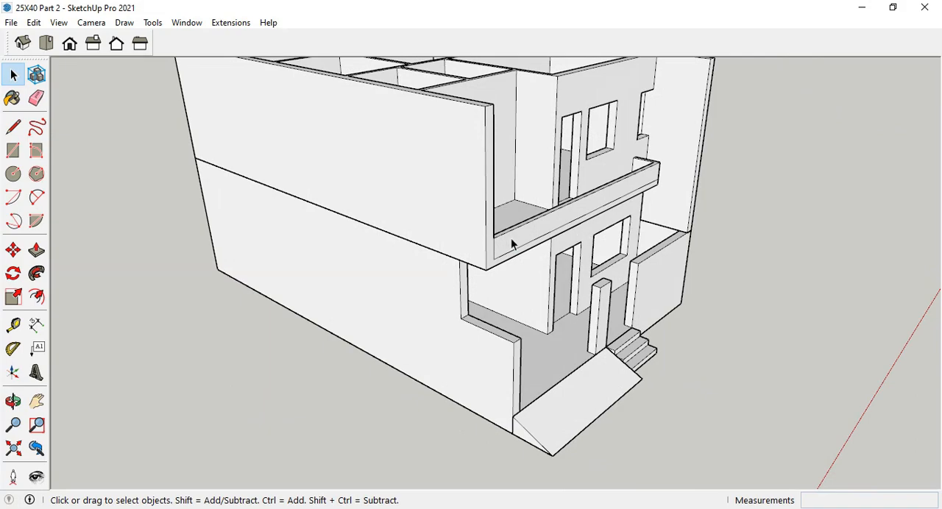
scroll(507, 254, "up", 2)
middle_click_drag(498, 267, 485, 287)
scroll(400, 281, "down", 2)
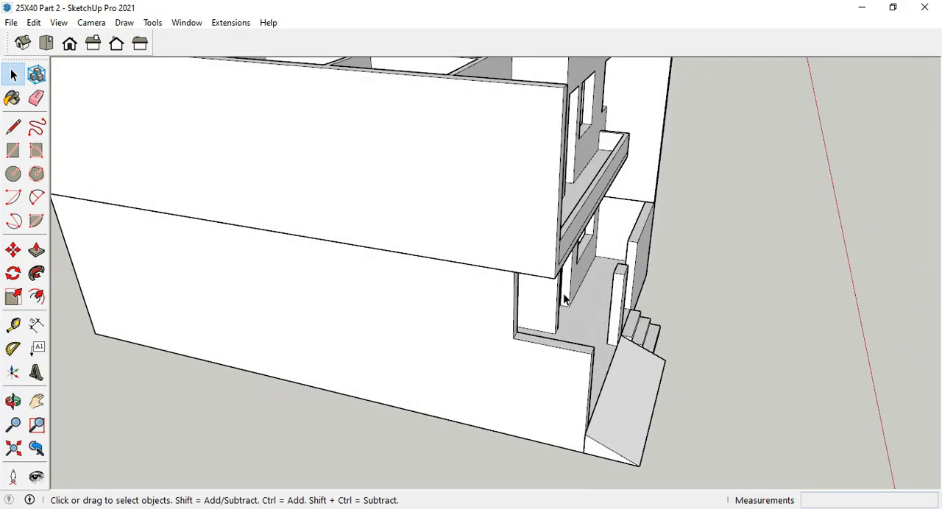
scroll(565, 299, "down", 3)
middle_click_drag(565, 300, 644, 309)
scroll(479, 280, "up", 4)
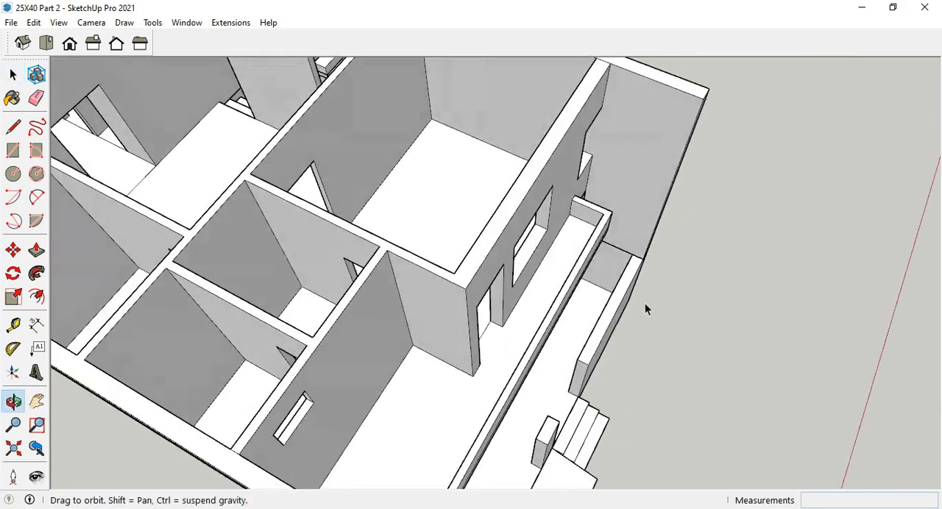
Inspect the first-floor balcony's floor, parapet, and junction with the side wall up close.
scroll(558, 268, "up", 3)
middle_click_drag(557, 268, 634, 232)
scroll(603, 271, "up", 3)
middle_click_drag(604, 271, 625, 303)
scroll(623, 278, "down", 2)
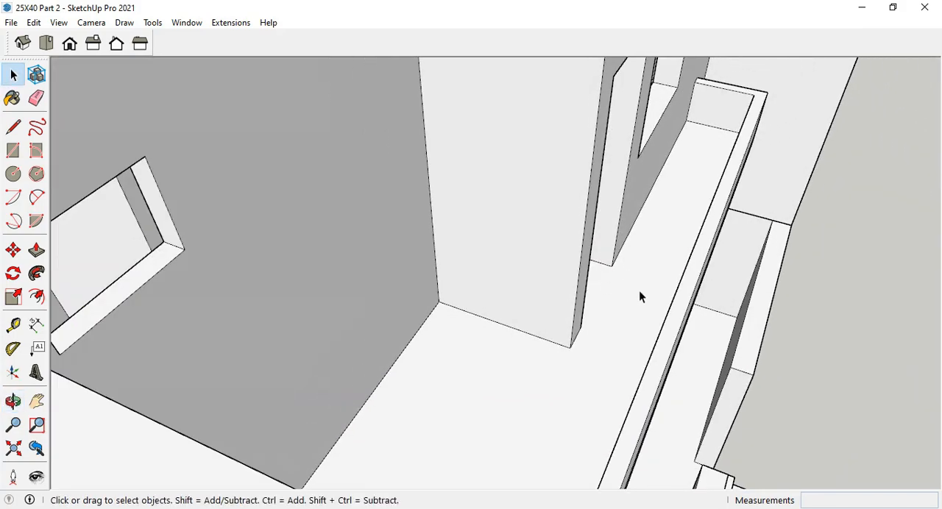
middle_click_drag(735, 110, 617, 229)
scroll(669, 372, "up", 2)
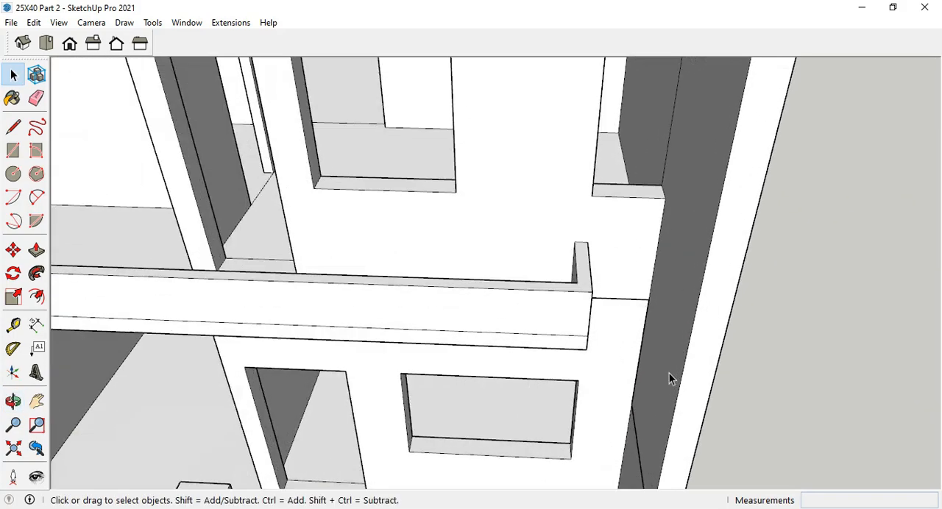
middle_click_drag(669, 373, 613, 141)
scroll(610, 292, "up", 1)
scroll(636, 312, "up", 3)
scroll(525, 265, "down", 10)
middle_click_drag(526, 265, 502, 276)
Switch to the 25X40 Part 3 Final model and view its gates, ramp, planter and balcony.
left_click(862, 12)
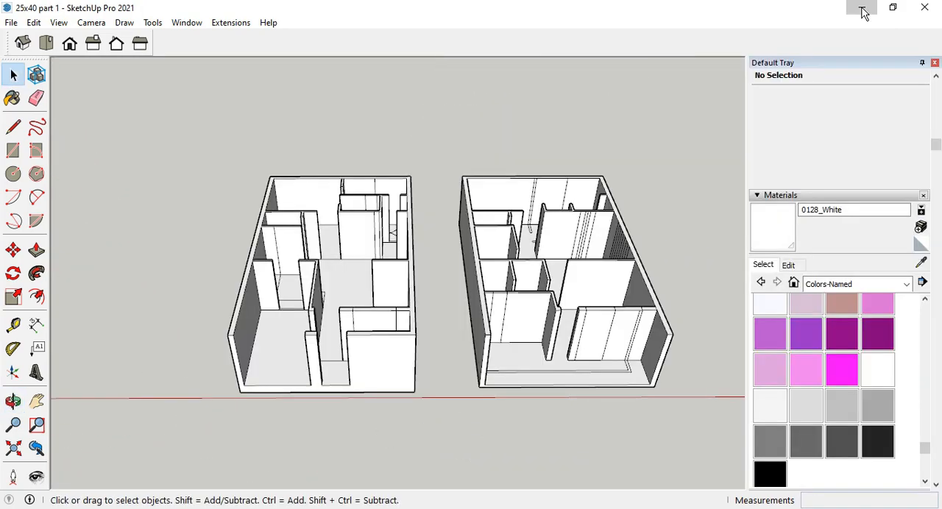
left_click(862, 12)
middle_click_drag(530, 328, 423, 308)
scroll(423, 308, "up", 3)
scroll(367, 354, "down", 5)
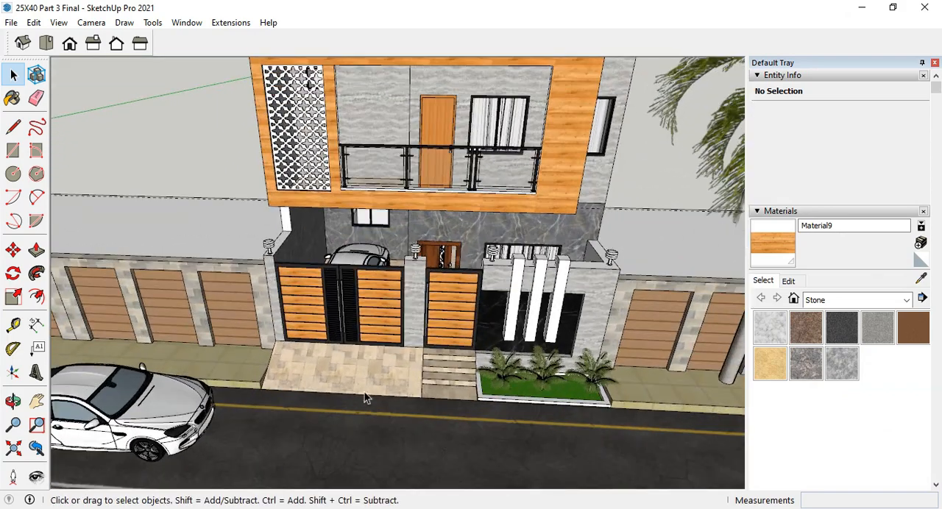
Hide the terrace-level group and the first-floor group so only the ground floor of the house is displayed.
left_click(364, 206)
right_click(364, 206)
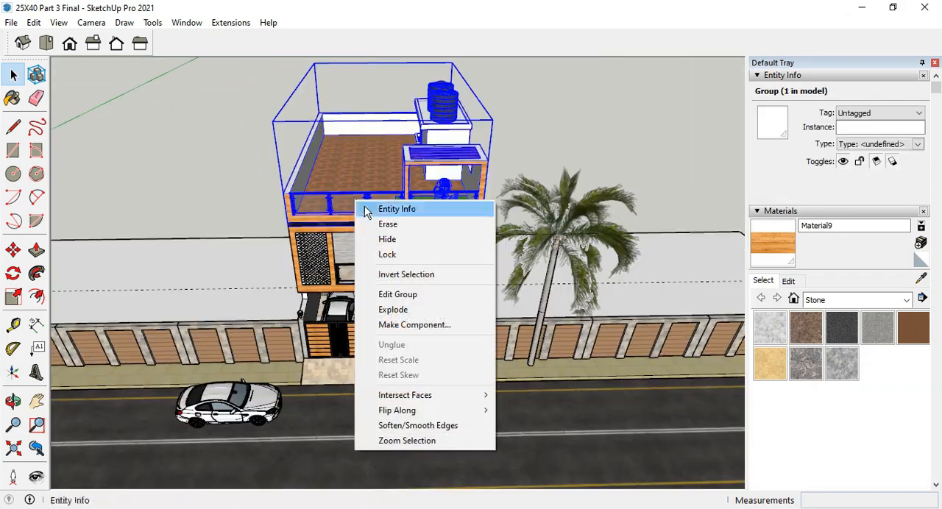
left_click(386, 239)
middle_click_drag(417, 183, 407, 302)
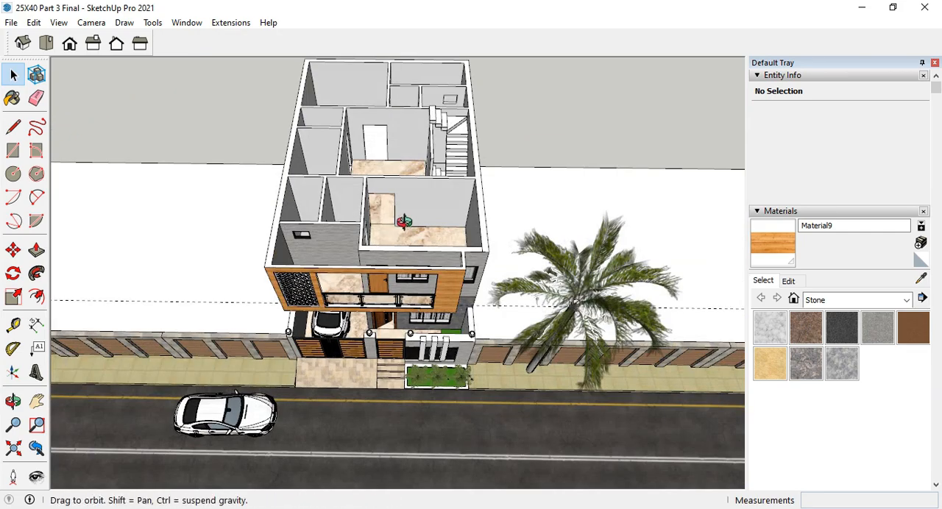
middle_click_drag(404, 221, 460, 225)
right_click(459, 225)
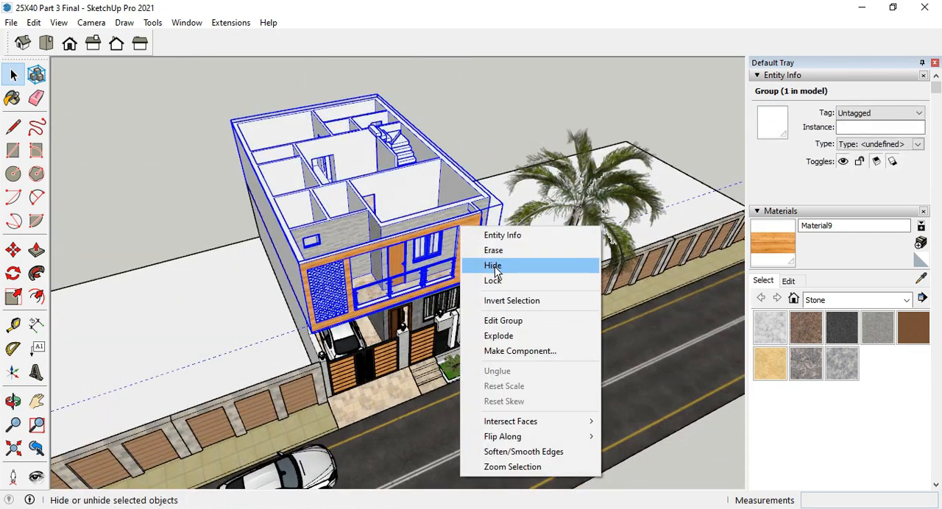
left_click(494, 271)
Examine the ground floor's front from the street, together with the road, footpath and neighbouring boundary walls.
middle_click_drag(495, 271, 446, 252)
scroll(446, 255, "down", 3)
scroll(458, 449, "up", 4)
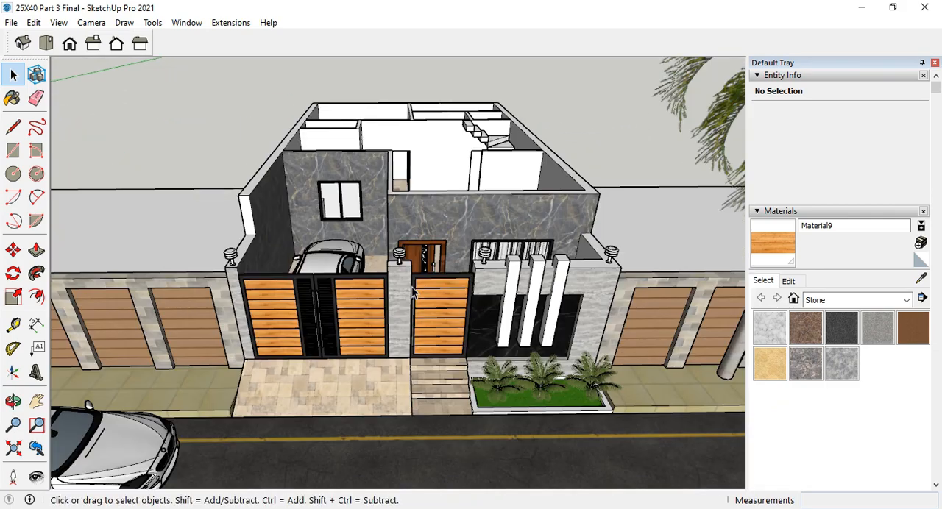
scroll(470, 268, "down", 3)
middle_click_drag(434, 237, 337, 340)
scroll(390, 250, "down", 4)
scroll(339, 357, "up", 2)
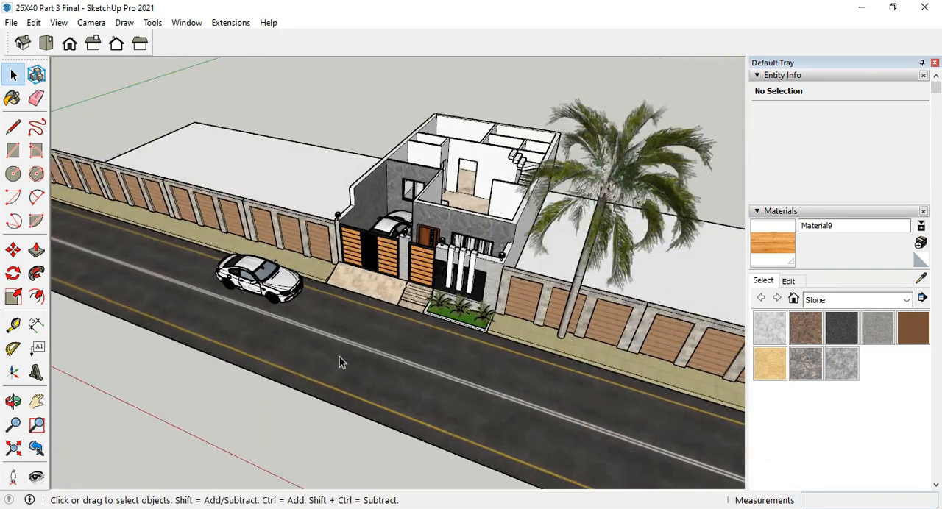
scroll(237, 297, "up", 2)
scroll(259, 376, "up", 3)
left_click(259, 376)
middle_click_drag(259, 376, 281, 317)
scroll(280, 317, "down", 2)
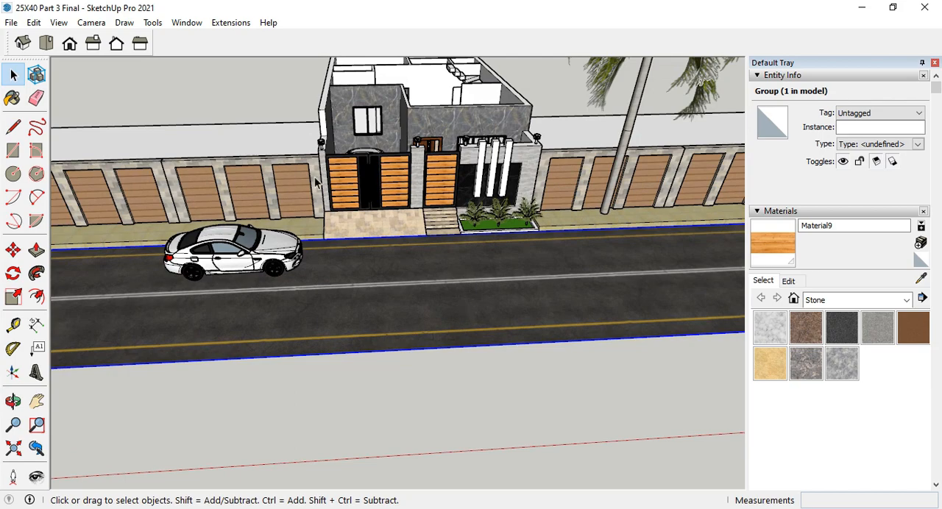
middle_click_drag(316, 183, 381, 258)
scroll(341, 211, "up", 2)
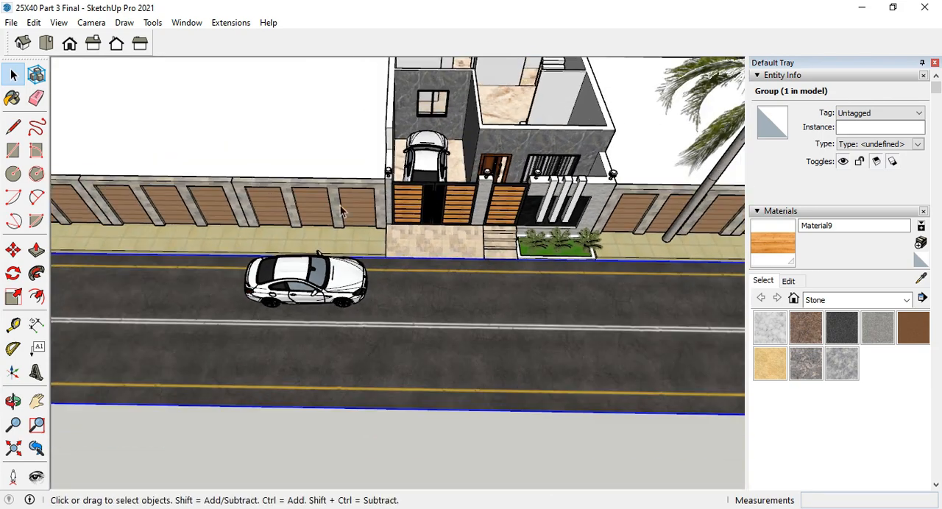
Inspect the stone-paved ramp, the adjoining footpath edge and the main gate up close.
scroll(265, 190, "up", 2)
middle_click_drag(272, 187, 530, 129)
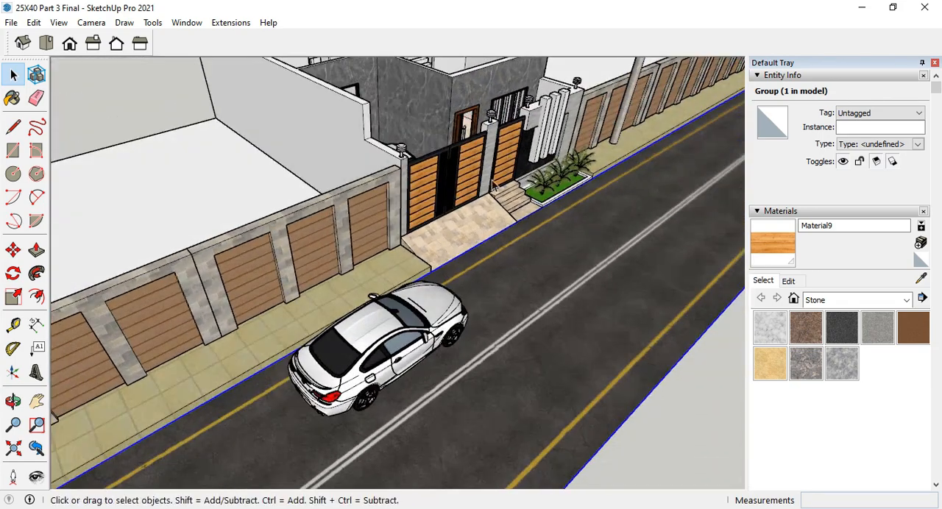
scroll(409, 220, "up", 3)
middle_click_drag(403, 220, 353, 227)
scroll(329, 231, "up", 4)
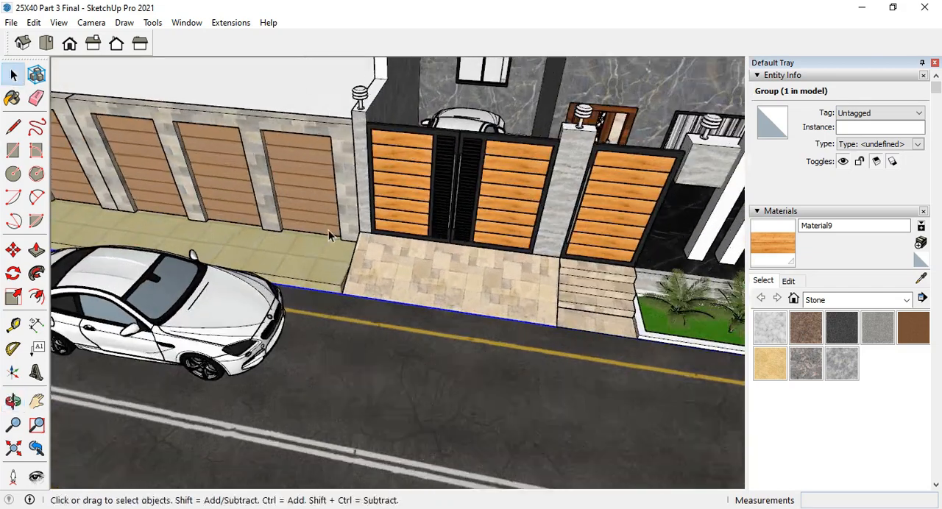
scroll(131, 290, "down", 4)
scroll(277, 287, "up", 2)
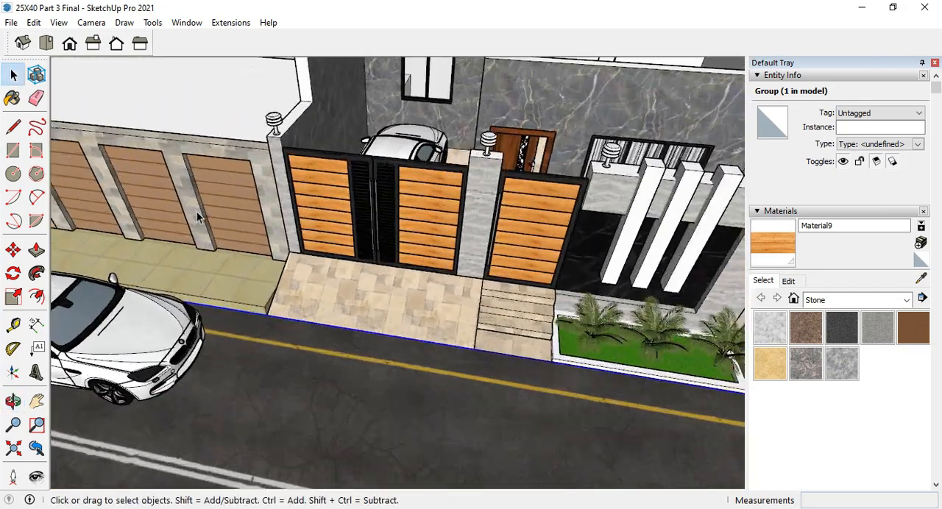
scroll(213, 242, "up", 6)
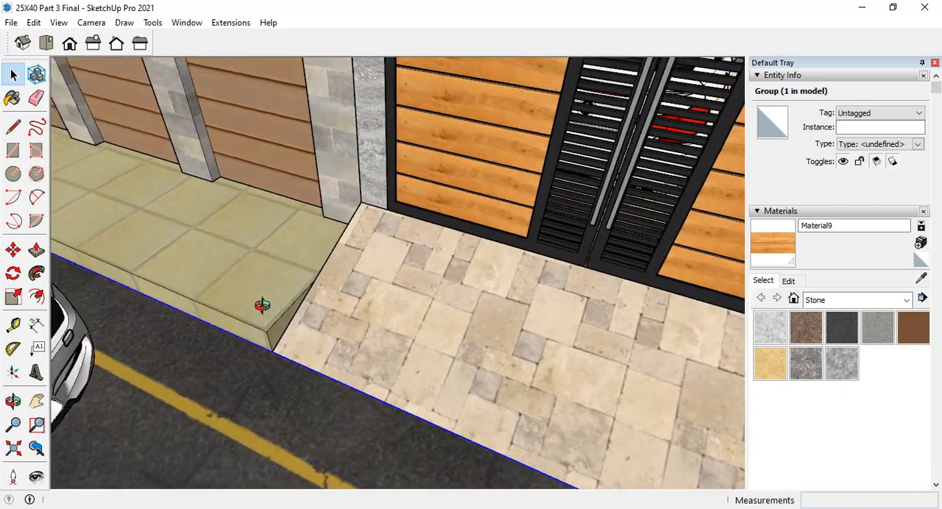
scroll(249, 292, "down", 2)
middle_click_drag(231, 312, 258, 316)
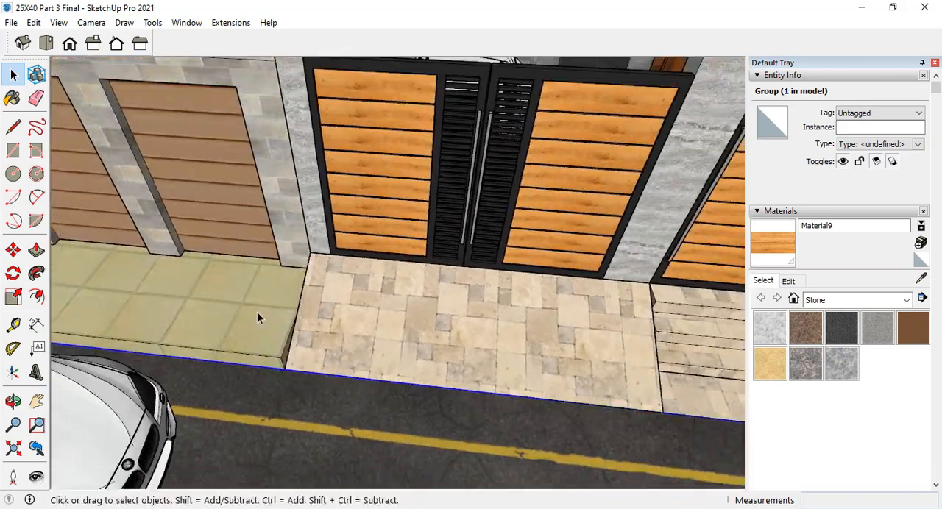
scroll(262, 309, "down", 3)
scroll(267, 301, "down", 3)
middle_click_drag(507, 333, 581, 357)
scroll(289, 270, "up", 5)
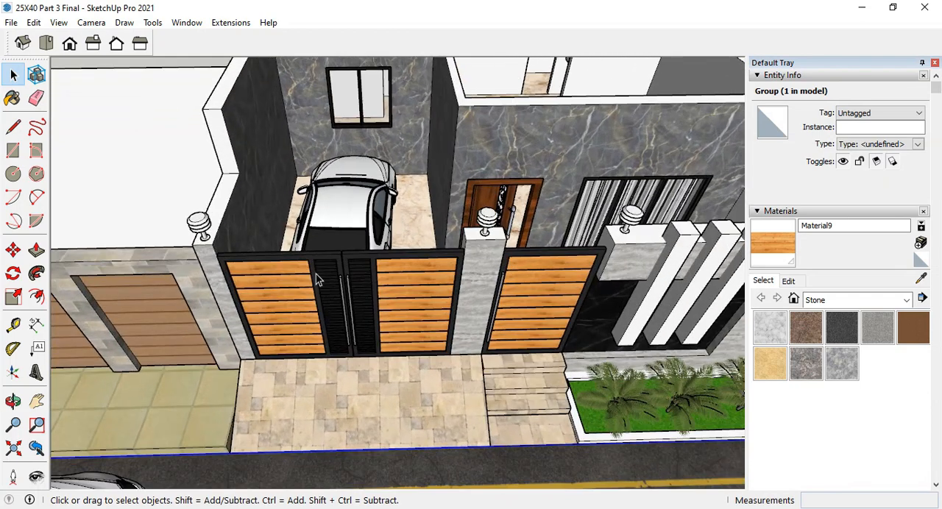
Select the ground-floor group and inspect its wooden gates, gate pillars, car porch and entrance door.
left_click(316, 274)
middle_click_drag(581, 295, 499, 300)
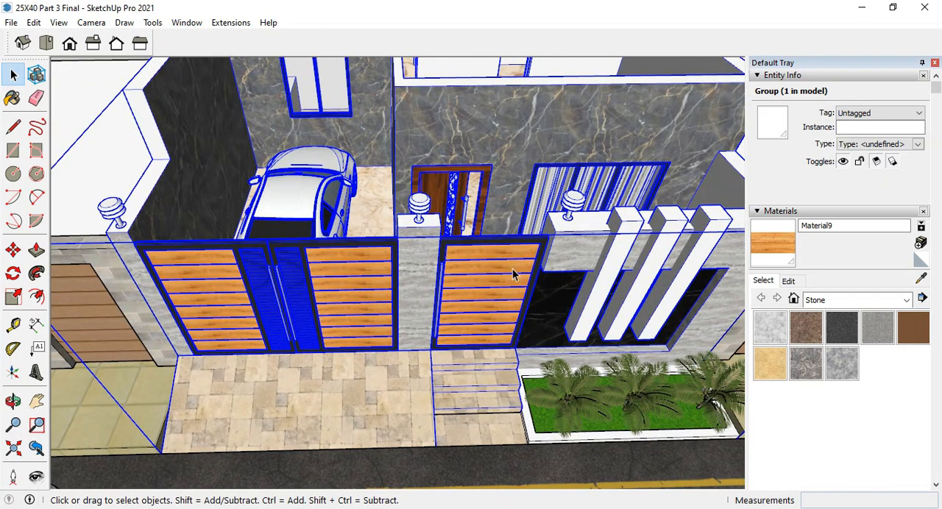
scroll(512, 269, "up", 3)
middle_click_drag(515, 273, 486, 303)
scroll(486, 302, "down", 2)
middle_click_drag(346, 257, 412, 209)
scroll(398, 233, "down", 1)
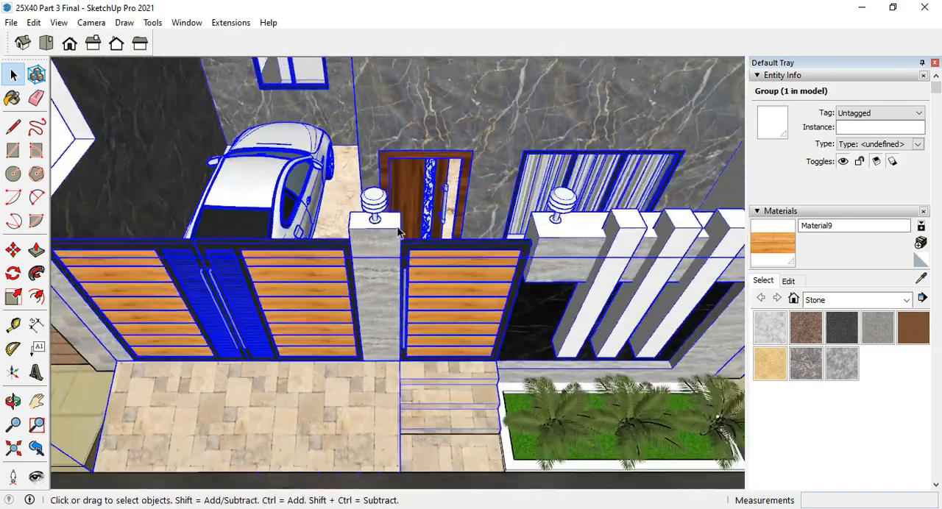
scroll(397, 233, "down", 3)
scroll(162, 297, "down", 2)
scroll(505, 257, "up", 7)
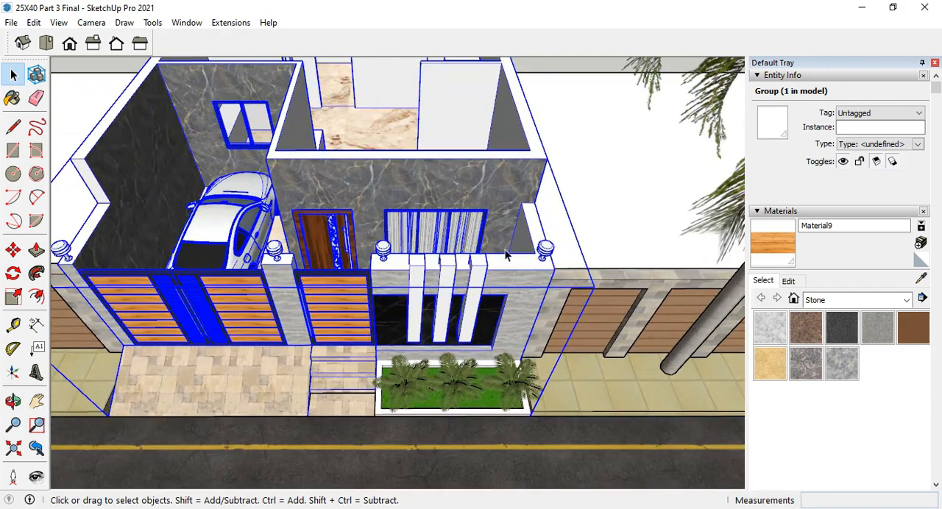
Examine the front boundary wall's three vertical fins, black marble panel, pillar lamps and planter from several angles.
middle_click_drag(481, 258, 485, 185)
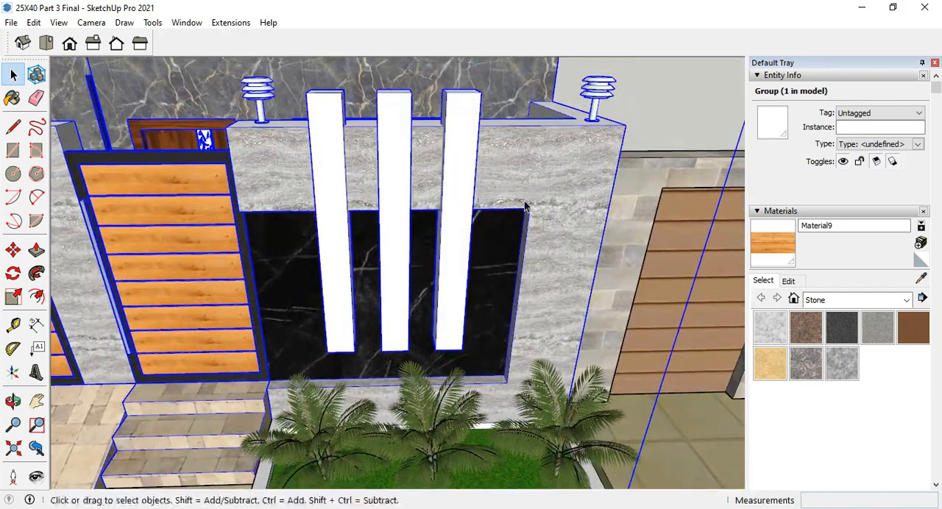
scroll(340, 216, "up", 3)
scroll(528, 223, "down", 4)
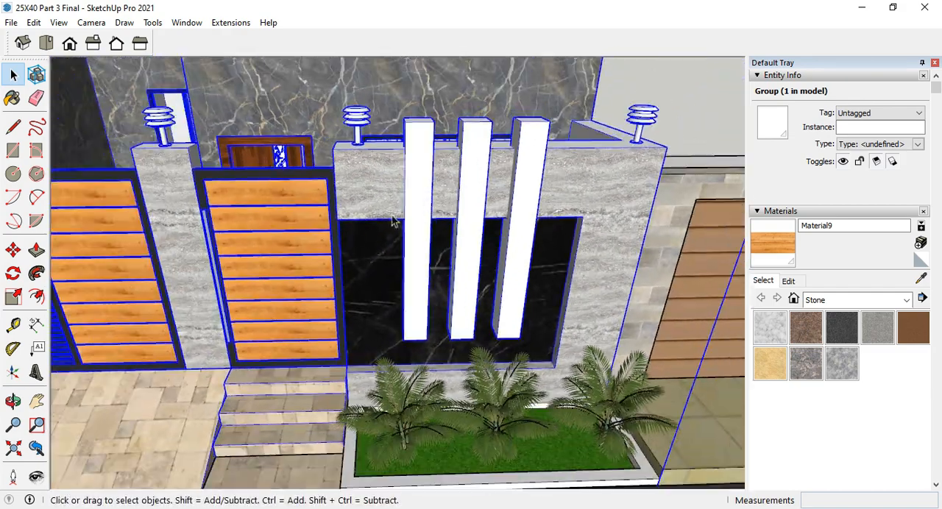
middle_click_drag(399, 192, 486, 315)
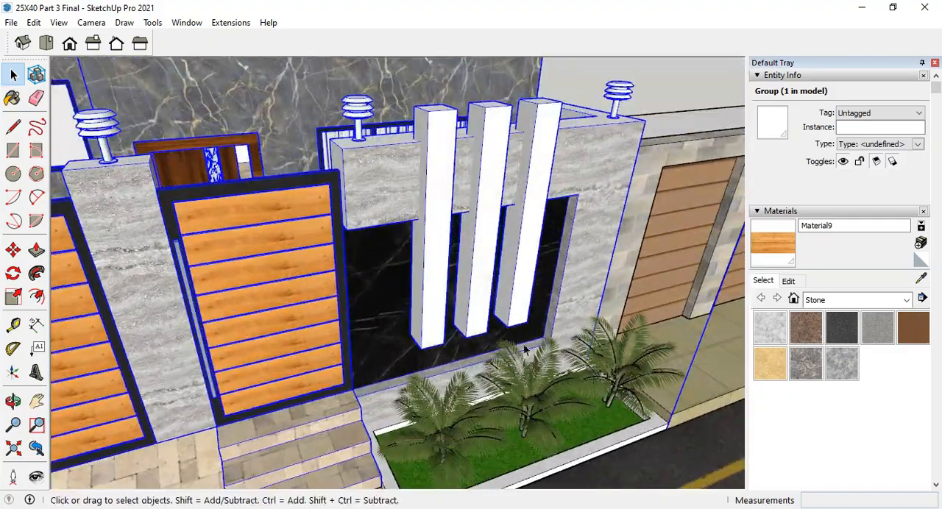
scroll(518, 361, "up", 4)
middle_click_drag(515, 358, 469, 408)
scroll(484, 404, "down", 4)
middle_click_drag(427, 204, 368, 246)
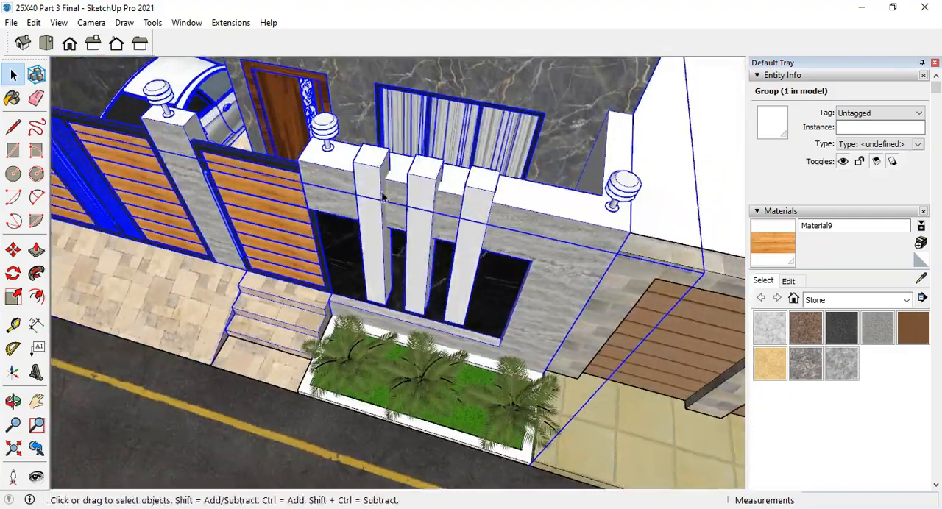
scroll(382, 163, "up", 3)
middle_click_drag(382, 161, 420, 189)
scroll(420, 188, "down", 5)
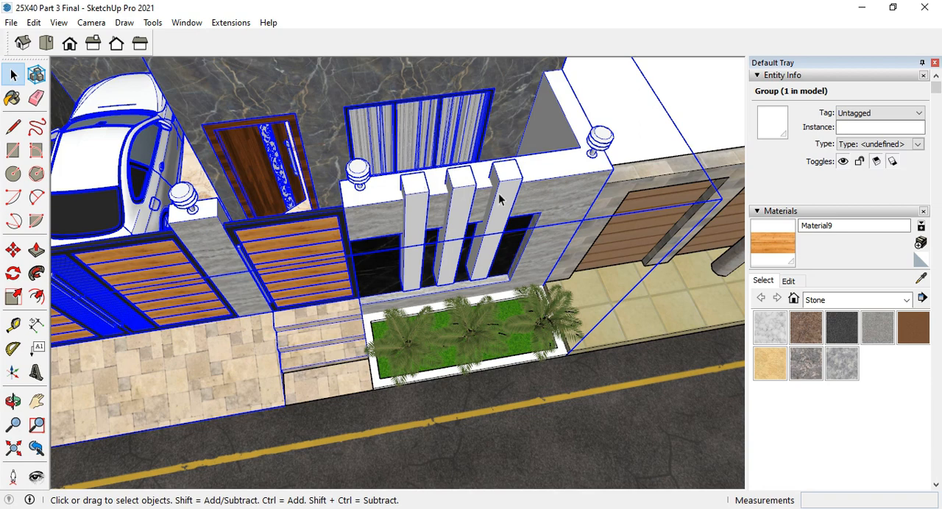
middle_click_drag(513, 213, 401, 147)
scroll(401, 147, "down", 3)
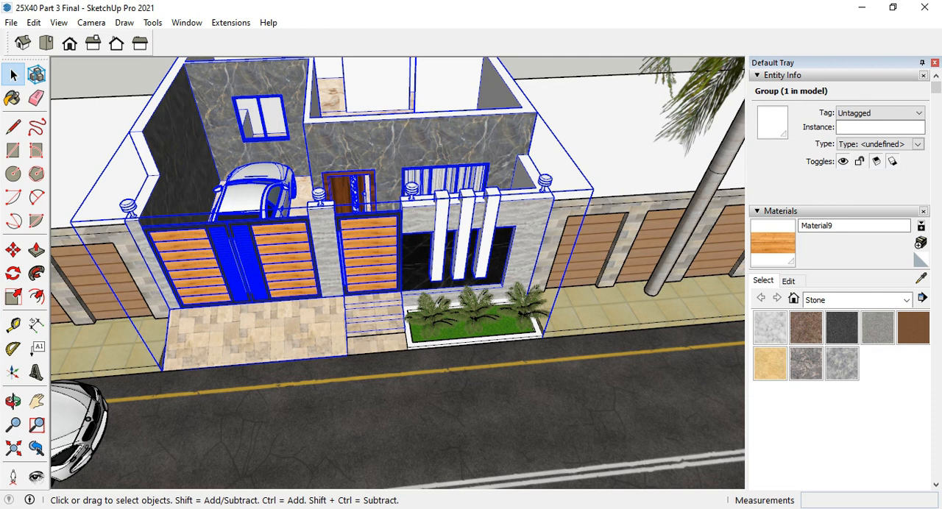
Examine the ground-floor interior from above, covering the rooms, kitchen counter, staircase and marble flooring.
middle_click_drag(469, 422, 393, 421)
scroll(394, 419, "down", 2)
scroll(407, 127, "up", 3)
middle_click_drag(406, 127, 404, 318)
scroll(405, 319, "down", 1)
scroll(372, 149, "down", 1)
scroll(380, 142, "up", 2)
scroll(376, 177, "up", 2)
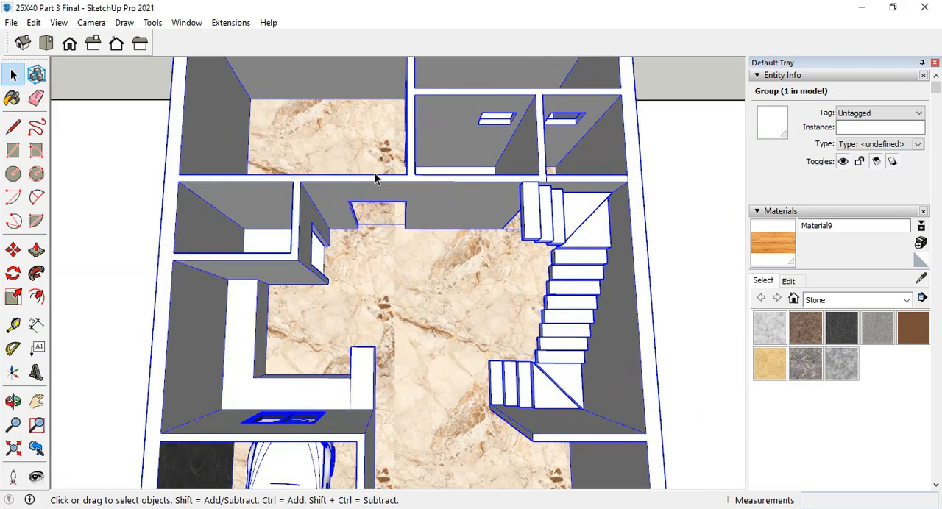
middle_click_drag(376, 176, 626, 163)
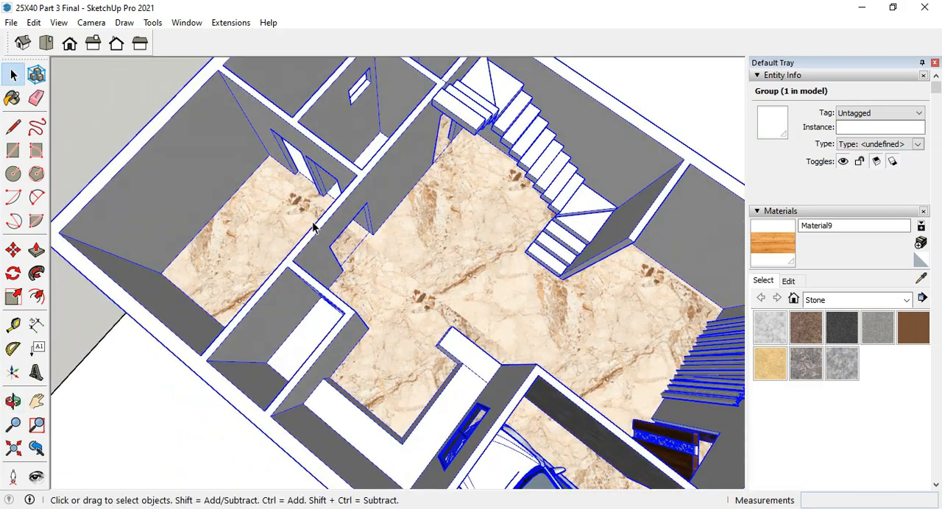
scroll(312, 228, "down", 3)
middle_click_drag(551, 273, 318, 153)
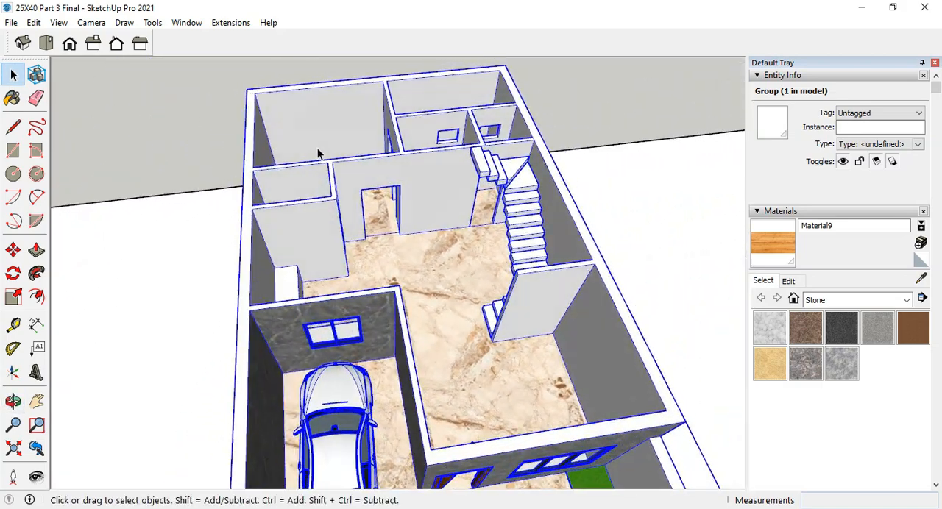
scroll(346, 193, "down", 1)
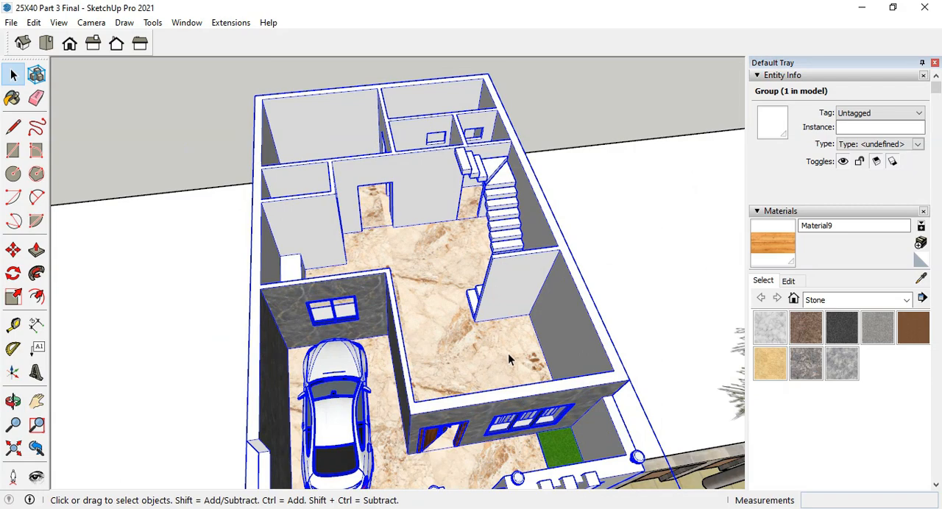
middle_click_drag(486, 315, 465, 258)
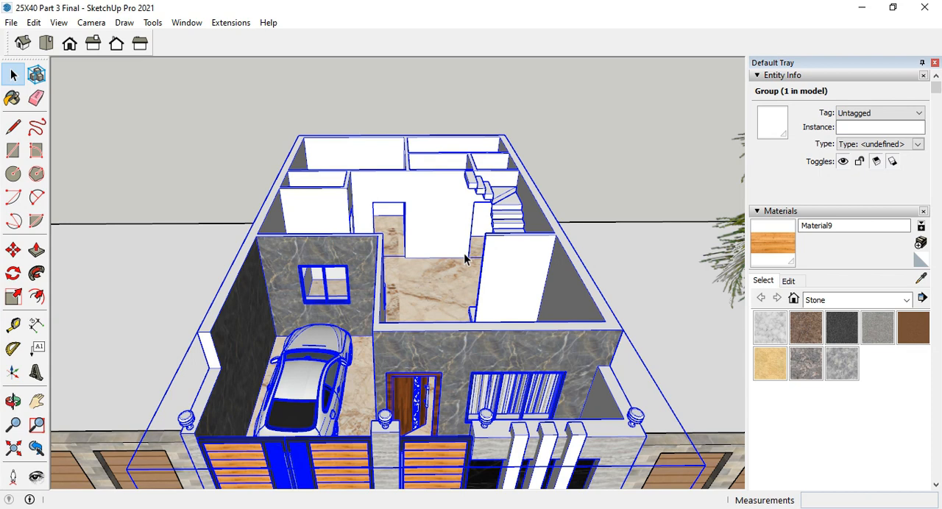
Unhide the hidden upper floors of the house.
scroll(464, 258, "down", 3)
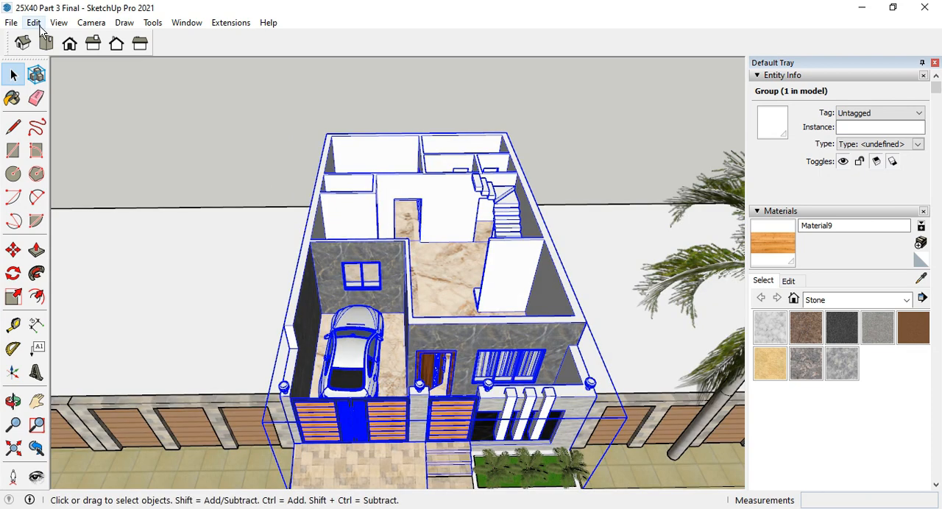
left_click(35, 23)
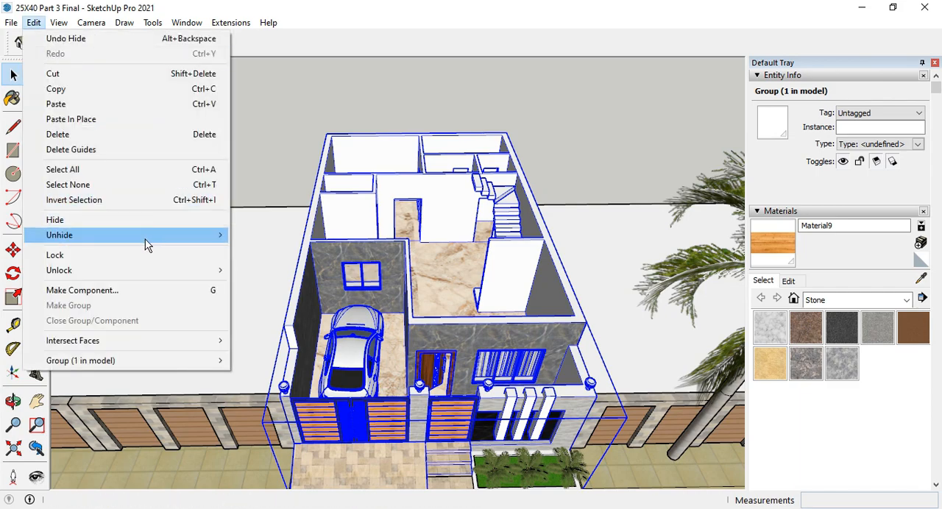
left_click(274, 250)
Inspect the first-floor balcony's door, window, glass railing and textured stone wall up close.
middle_click_drag(273, 250, 479, 310)
middle_click_drag(452, 229, 516, 216)
scroll(368, 215, "up", 10)
scroll(515, 216, "up", 5)
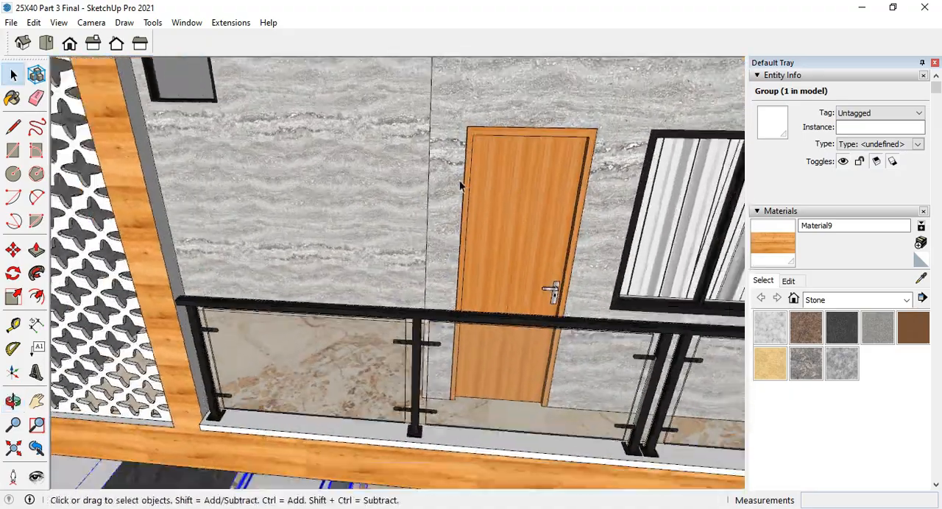
scroll(460, 186, "down", 3)
middle_click_drag(645, 234, 541, 196)
scroll(363, 214, "down", 4)
middle_click_drag(553, 252, 660, 248)
scroll(361, 187, "up", 3)
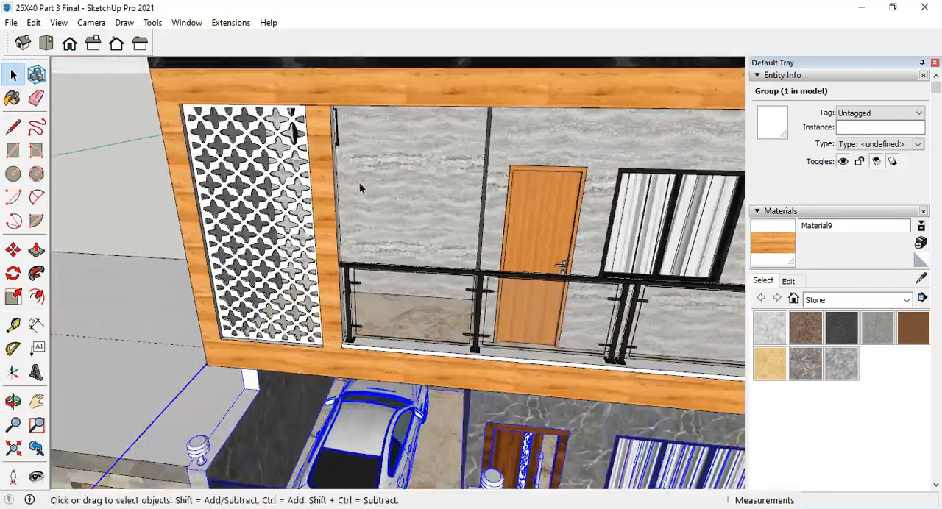
scroll(473, 204, "down", 2)
mouse_move(473, 205)
middle_mouse_down()
mouse_move(634, 216)
mouse_move(475, 218)
middle_mouse_up()
scroll(406, 264, "down", 1)
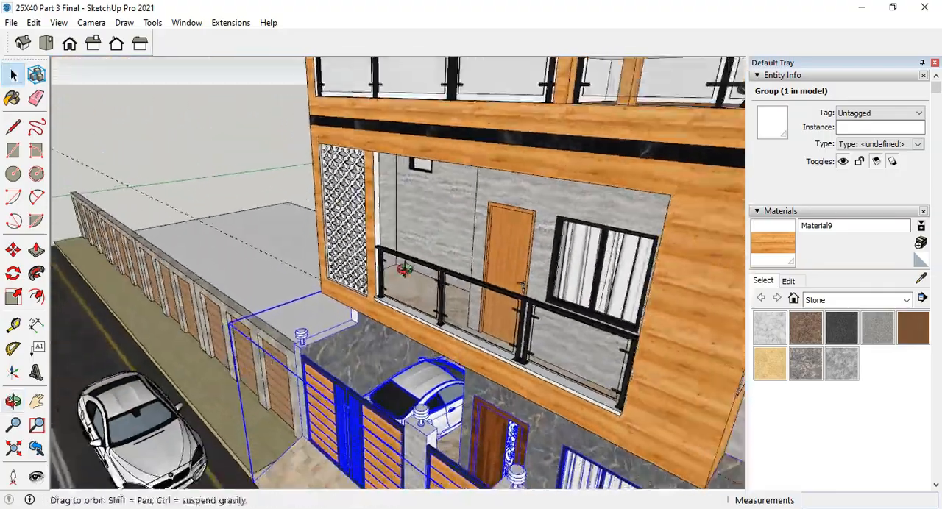
Examine the first floor's wooden frame, black band and perforated decorative screen beside the balcony.
scroll(373, 208, "down", 4)
middle_click_drag(405, 270, 569, 196)
scroll(538, 210, "up", 5)
scroll(544, 204, "up", 2)
scroll(569, 196, "down", 6)
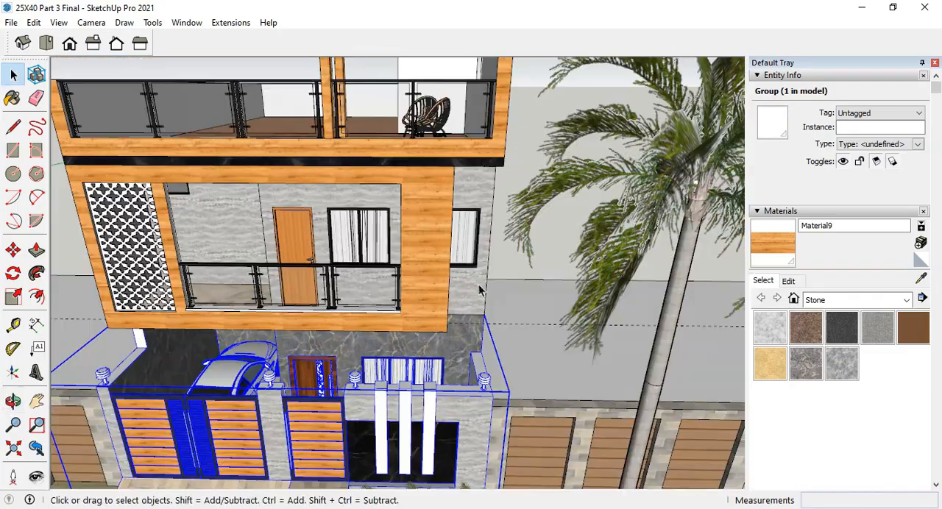
scroll(370, 298, "up", 5)
middle_click_drag(371, 271, 390, 186)
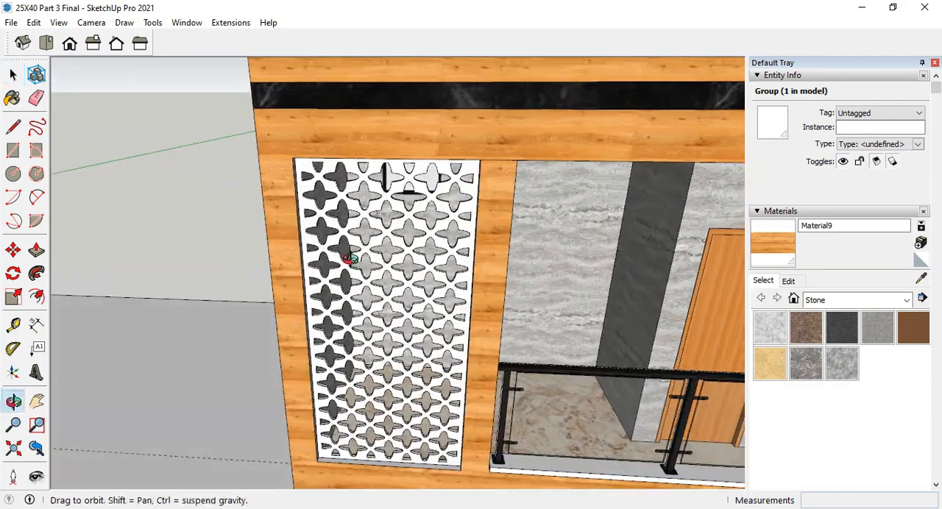
scroll(305, 185, "down", 5)
scroll(294, 250, "up", 3)
scroll(438, 324, "up", 3)
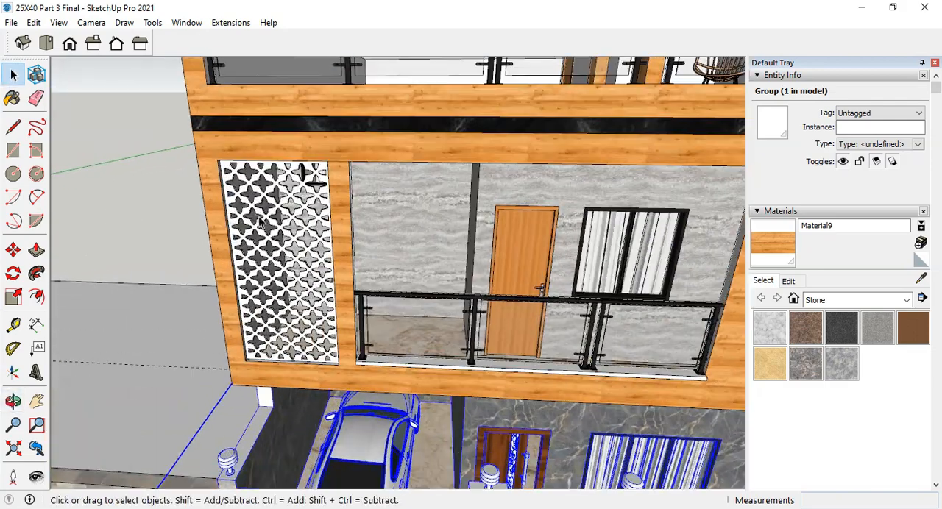
Examine the front elevation and the open roof terrace with its pergola and glass railing from several angles.
scroll(444, 286, "down", 5)
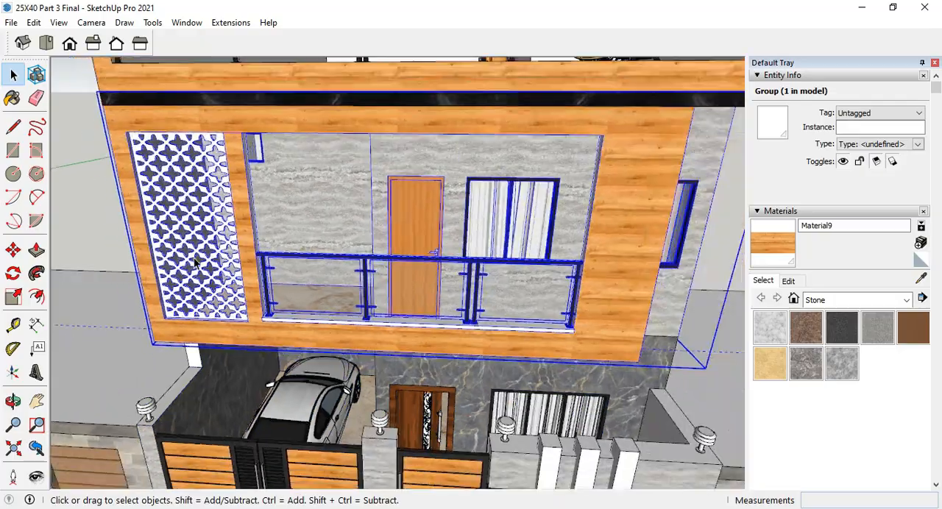
middle_click_drag(444, 286, 213, 214)
scroll(469, 354, "down", 5)
scroll(331, 193, "up", 4)
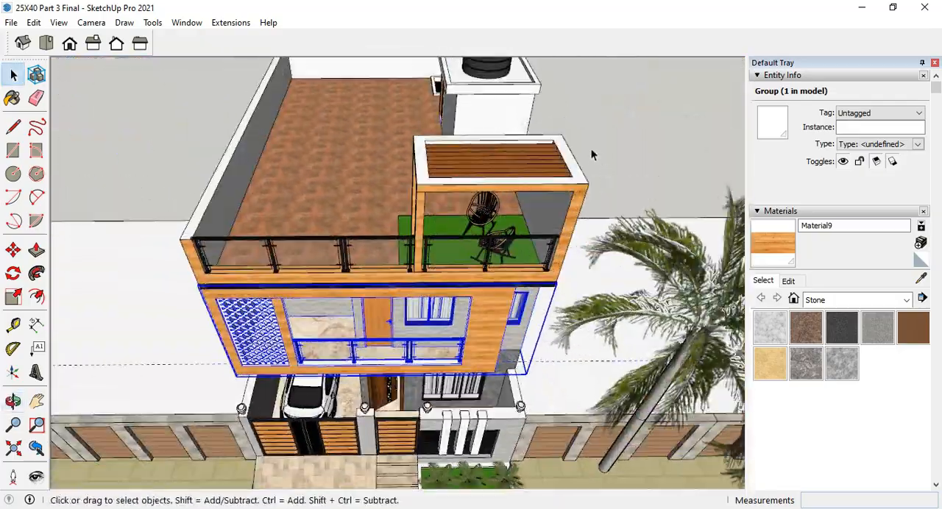
middle_click_drag(593, 154, 188, 256)
scroll(406, 330, "up", 2)
middle_click_drag(406, 330, 635, 266)
scroll(635, 266, "down", 3)
middle_click_drag(441, 273, 638, 234)
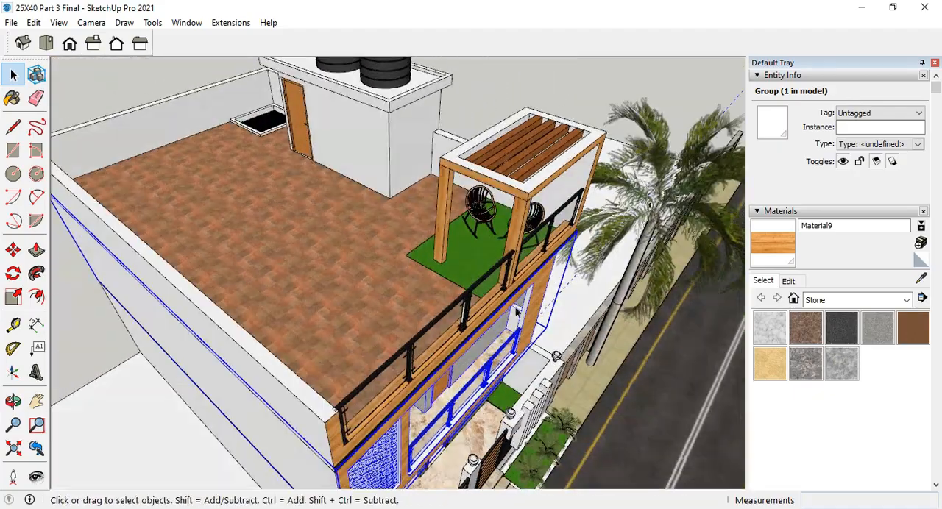
Examine the roof's stair room, its two black water tanks and the grille-covered duct opening in the terrace corner.
scroll(442, 365, "down", 2)
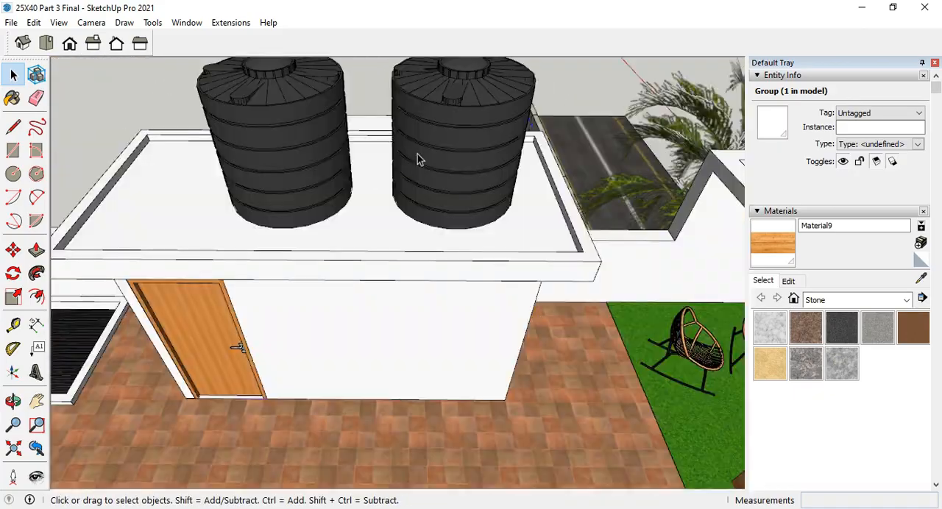
scroll(412, 188, "down", 2)
middle_click_drag(476, 190, 507, 228)
scroll(632, 168, "down", 2)
mouse_move(402, 226)
middle_mouse_down()
mouse_move(272, 251)
mouse_move(218, 316)
mouse_move(381, 317)
mouse_move(177, 213)
mouse_move(280, 250)
mouse_move(443, 246)
mouse_move(446, 282)
mouse_move(415, 288)
mouse_move(479, 174)
mouse_move(584, 111)
mouse_move(475, 269)
mouse_move(456, 277)
middle_mouse_up()
scroll(219, 335, "up", 5)
middle_click_drag(410, 307, 361, 284)
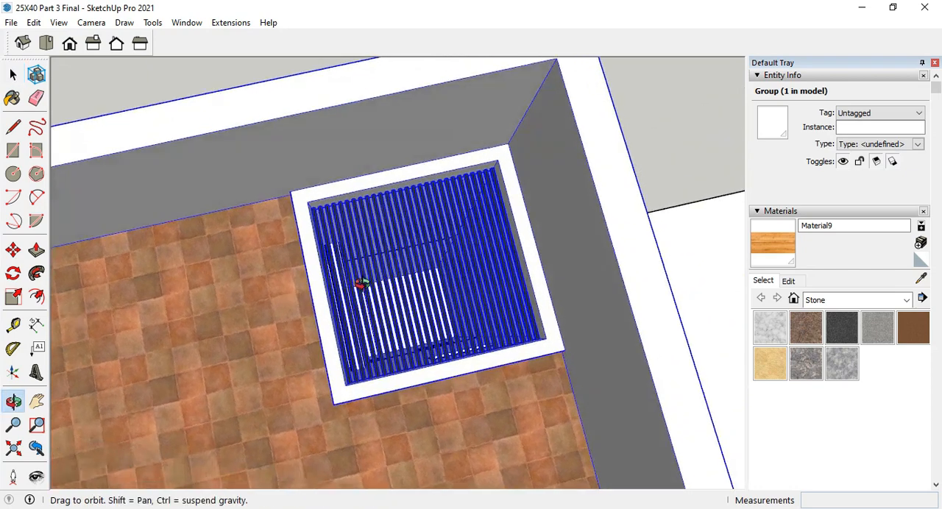
Delete the grille bars covering the duct opening in the roof terrace.
scroll(464, 284, "up", 2)
left_click(442, 283, "shift")
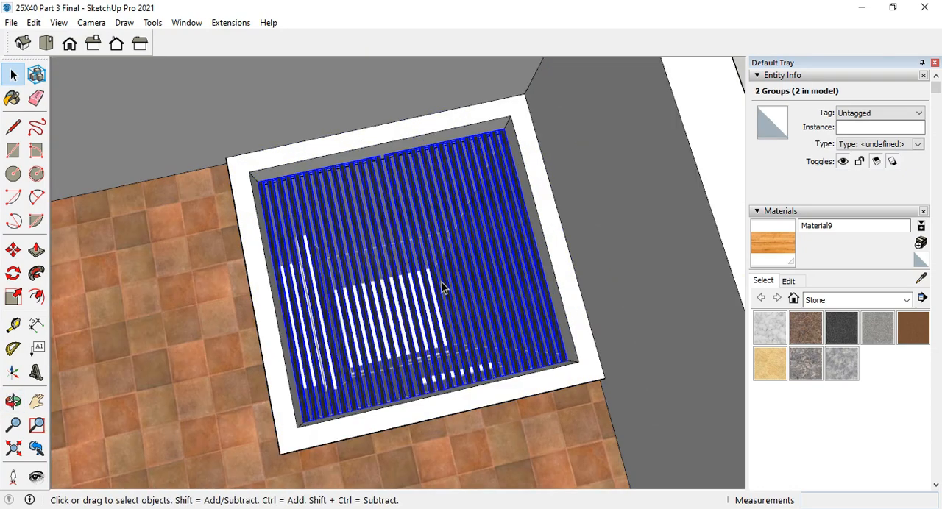
key("Delete")
scroll(423, 294, "up", 4)
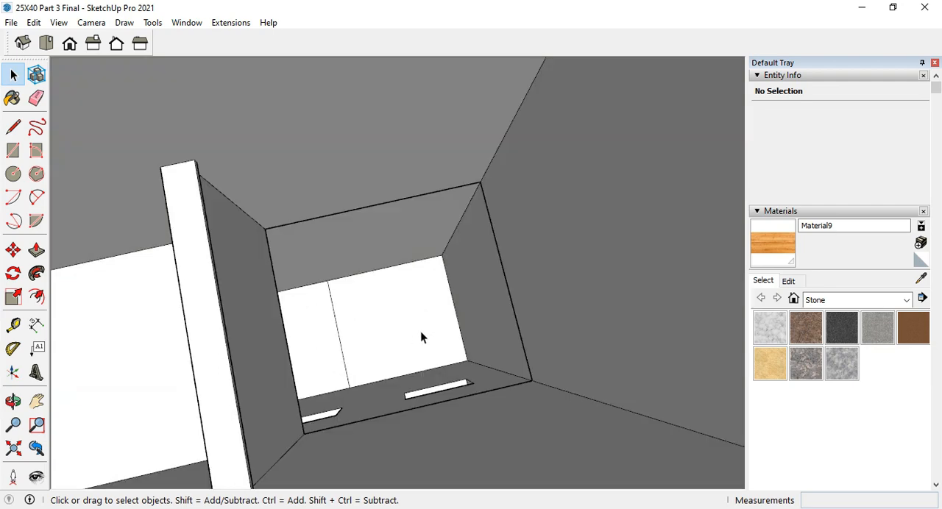
Inspect the open duct running down through the floors, including its walls and ventilation openings.
middle_click_drag(420, 337, 353, 319)
scroll(383, 311, "up", 5)
scroll(442, 320, "down", 5)
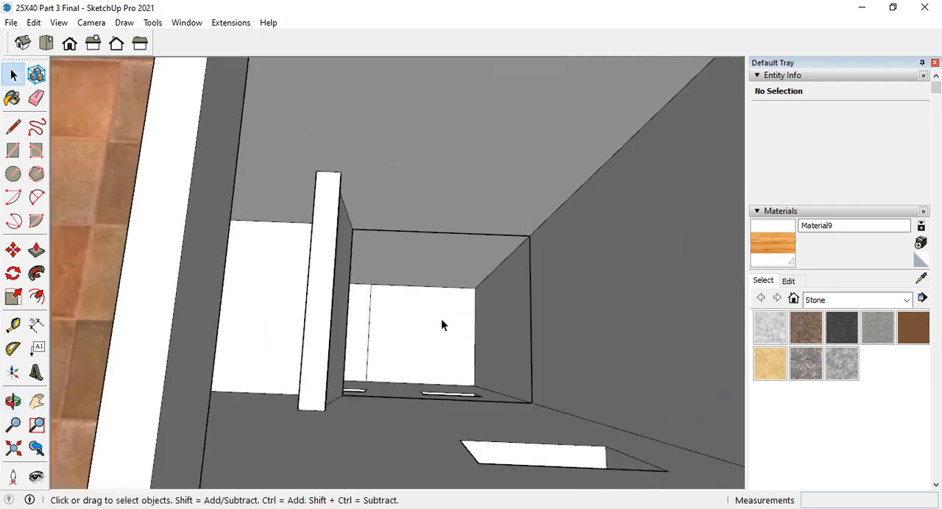
scroll(441, 319, "up", 4)
scroll(442, 321, "down", 4)
scroll(442, 321, "down", 4)
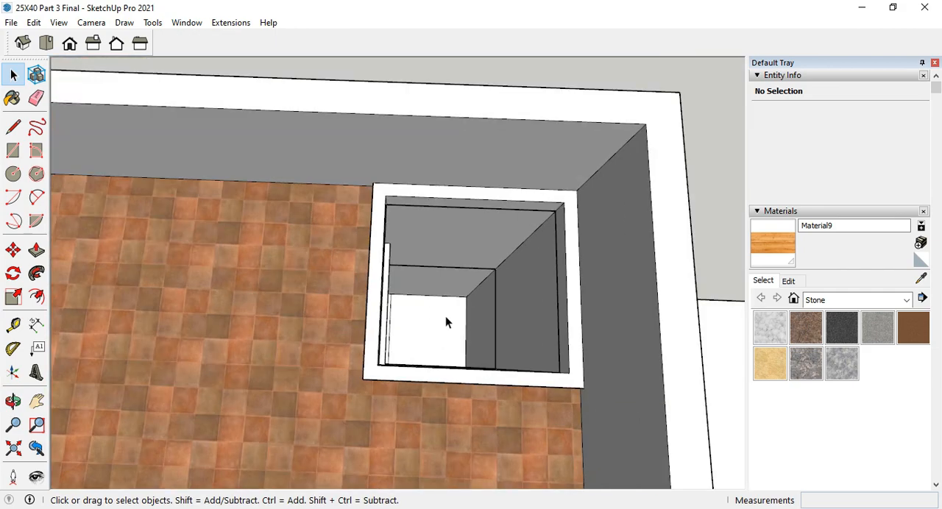
scroll(446, 322, "up", 4)
middle_click_drag(446, 321, 203, 233)
scroll(402, 333, "down", 6)
scroll(275, 184, "up", 6)
middle_click_drag(355, 168, 287, 220)
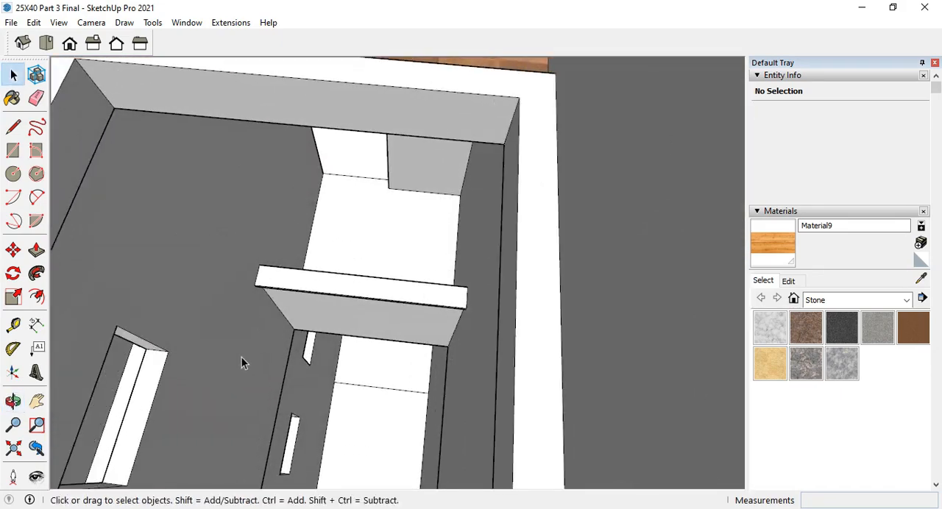
scroll(257, 346, "down", 4)
scroll(225, 337, "up", 3)
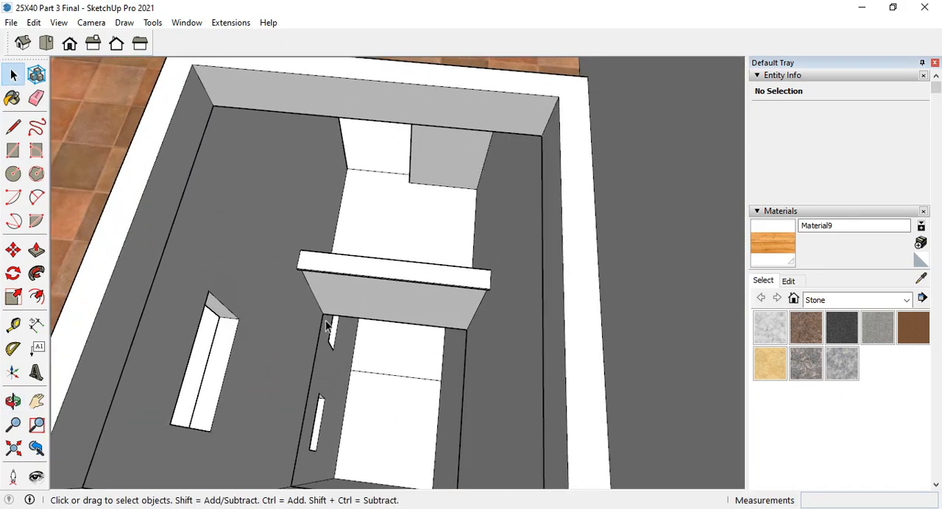
Examine the terrace pergola's wooden posts, white frame and slatted roof beams.
scroll(326, 325, "down", 3)
middle_click_drag(326, 325, 573, 301)
scroll(271, 356, "up", 3)
scroll(365, 338, "down", 5)
scroll(424, 368, "up", 3)
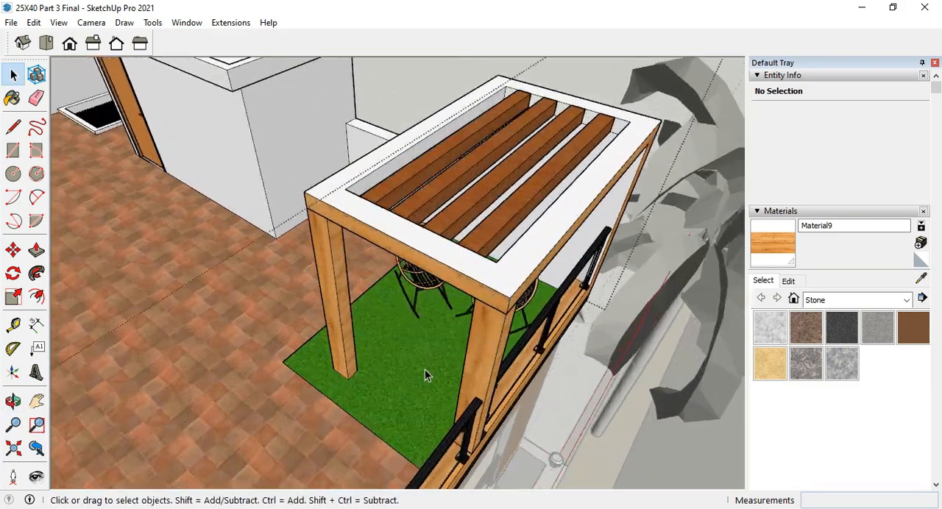
middle_click_drag(424, 369, 508, 313)
scroll(415, 282, "up", 3)
scroll(427, 214, "down", 2)
middle_click_drag(456, 330, 545, 341)
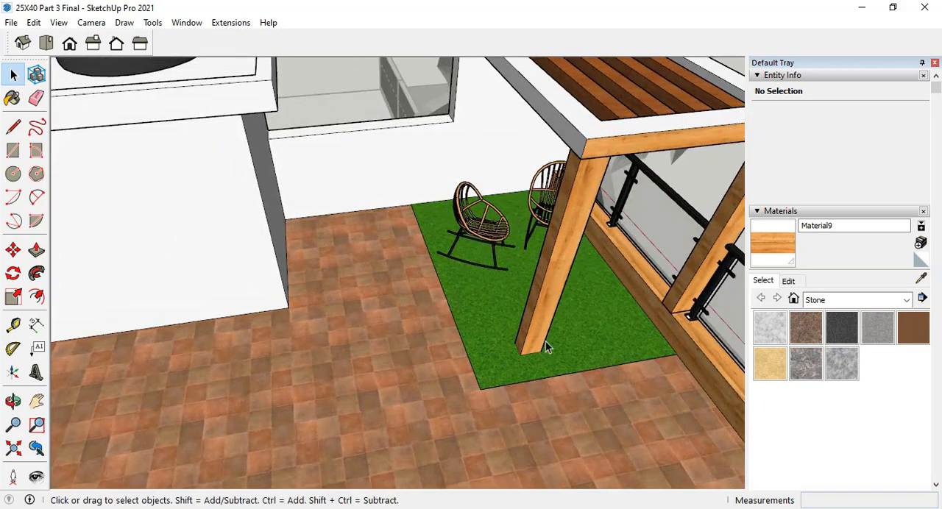
Examine the grass area, rocking chairs, wooden post and railing under the pergola up close.
scroll(597, 265, "up", 2)
scroll(466, 378, "up", 3)
middle_click_drag(466, 378, 508, 286)
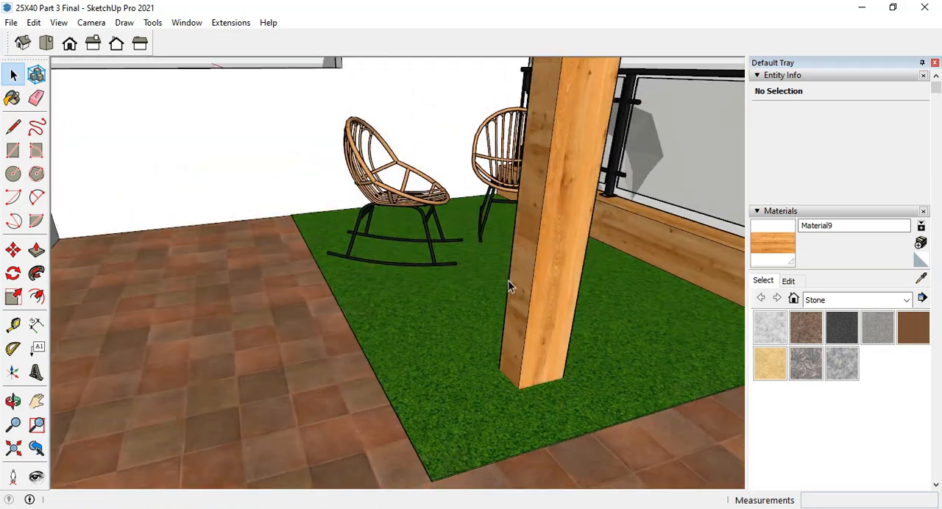
scroll(508, 283, "down", 3)
middle_click_drag(494, 386, 424, 440)
scroll(460, 403, "up", 3)
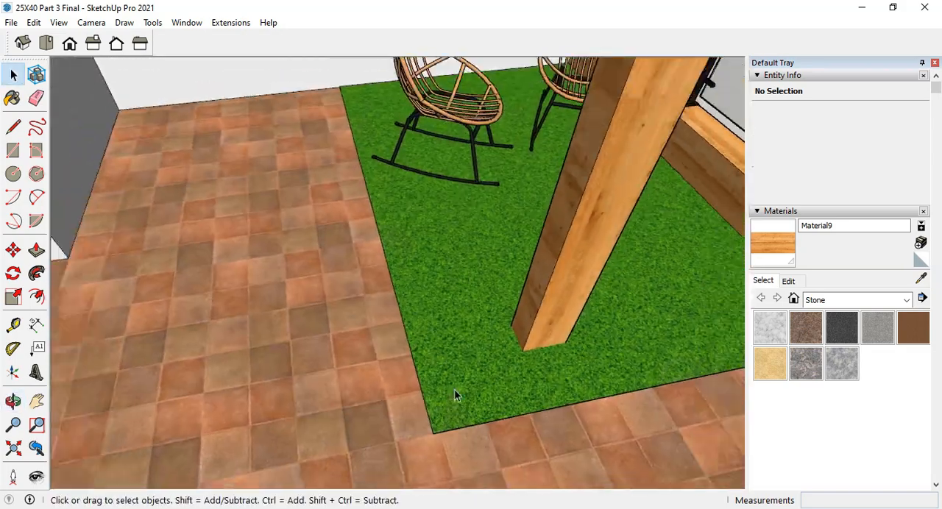
scroll(459, 376, "down", 1)
scroll(441, 165, "up", 4)
middle_click_drag(423, 158, 290, 168)
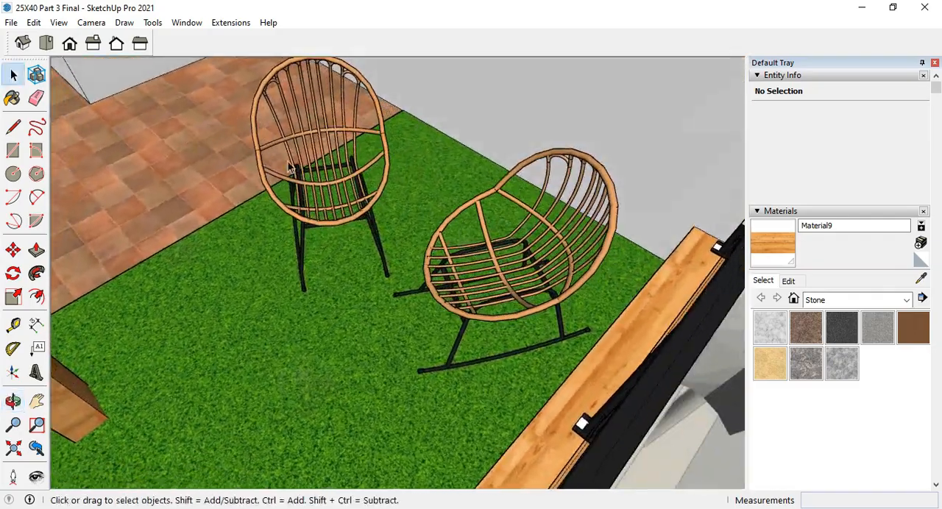
scroll(289, 167, "down", 5)
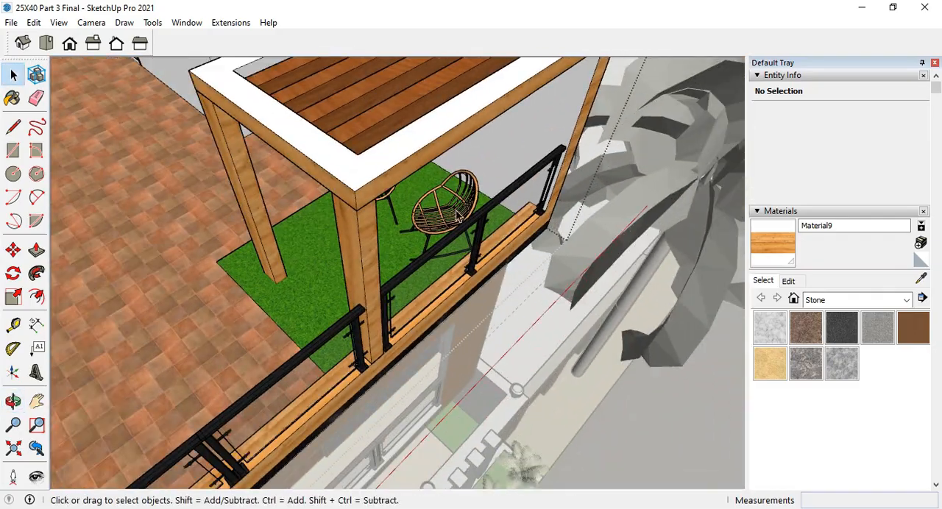
Hide the roof terrace group to expose the first floor.
scroll(456, 214, "down", 6)
middle_click_drag(457, 214, 410, 210)
key("Escape")
right_click(410, 211)
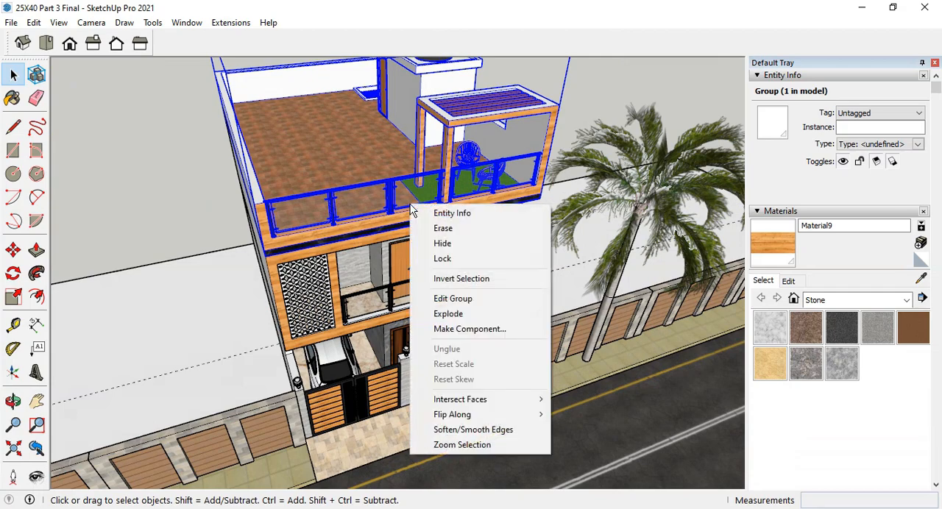
left_click(442, 244)
Inspect the exposed first floor and the front balcony with its glass railing and wooden frame.
middle_click_drag(340, 230, 476, 295)
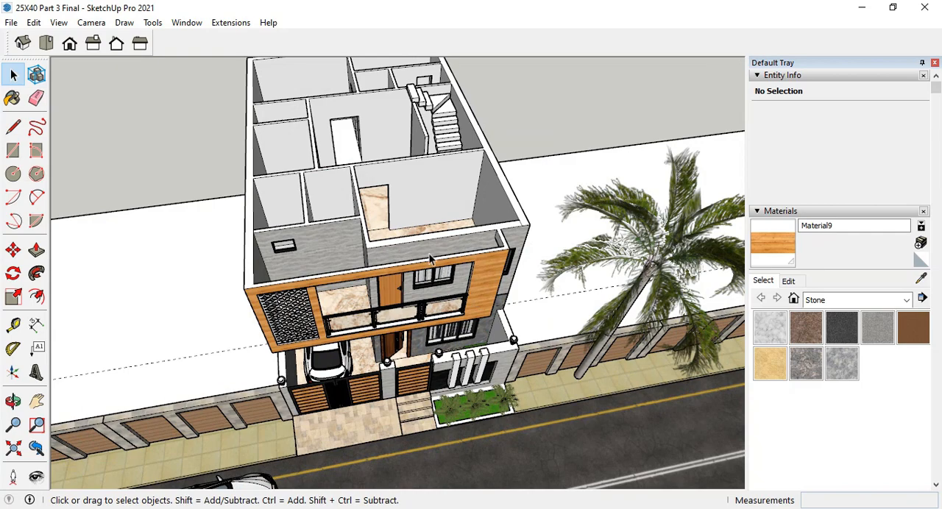
scroll(431, 258, "up", 2)
middle_click_drag(539, 273, 495, 227)
scroll(368, 331, "up", 6)
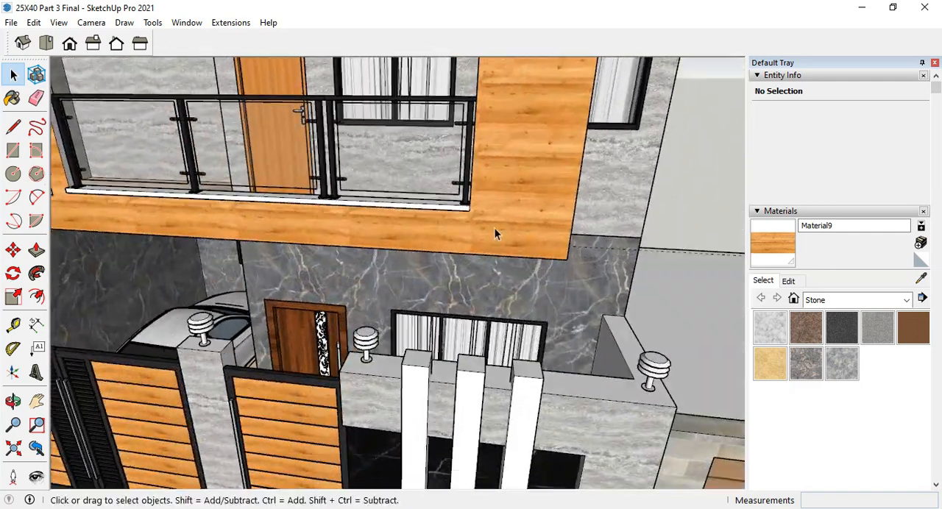
scroll(508, 230, "up", 2)
scroll(533, 235, "down", 4)
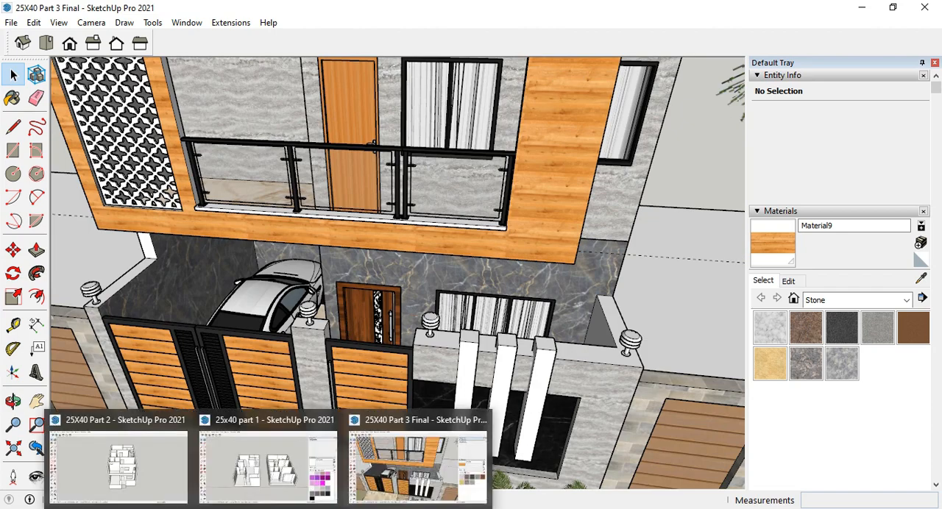
Switch to the 25X40 Part 2 model and examine the first-floor balcony's plain walls, openings and low parapet.
mouse_move(171, 464)
scroll(562, 238, "down", 5)
middle_click_drag(562, 239, 462, 379)
scroll(462, 379, "up", 4)
scroll(536, 393, "up", 2)
left_click(530, 391)
scroll(547, 388, "down", 4)
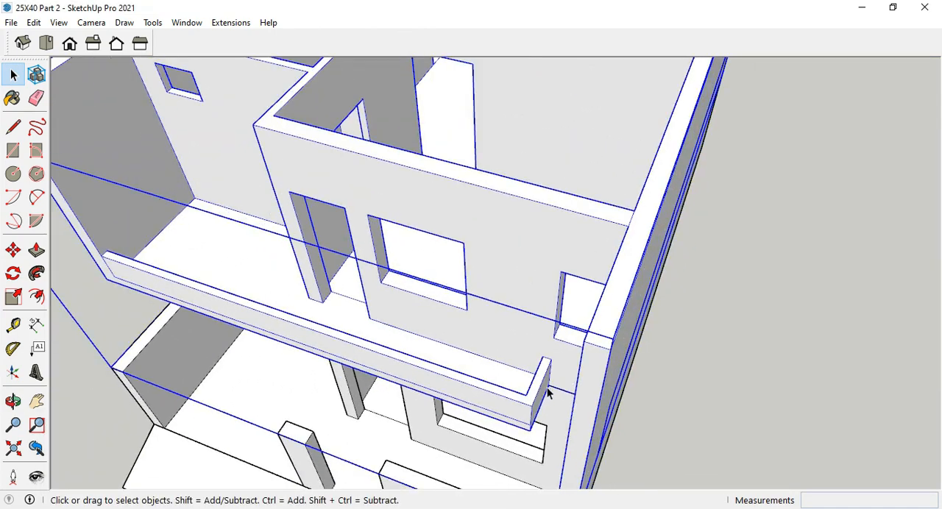
scroll(248, 286, "up", 1)
scroll(294, 303, "down", 2)
scroll(389, 332, "up", 4)
middle_click_drag(398, 334, 555, 343)
scroll(555, 342, "down", 2)
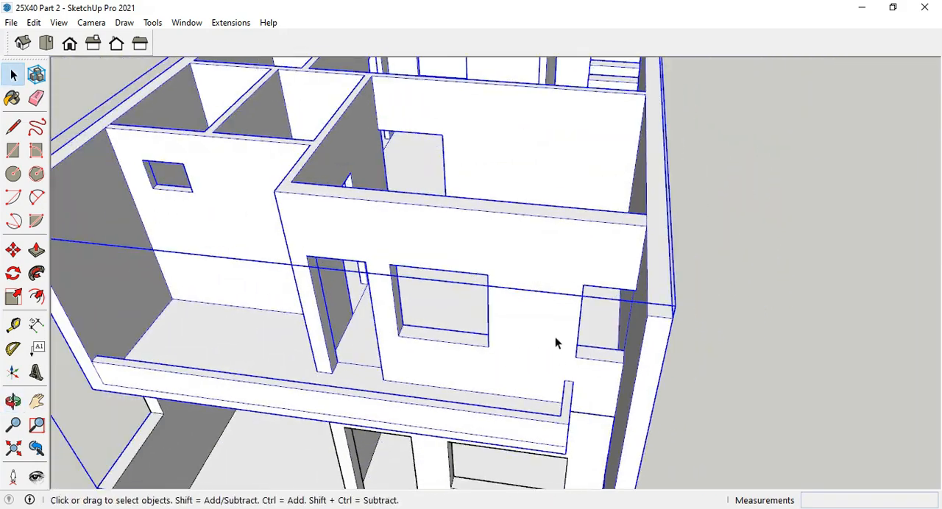
scroll(547, 390, "down", 4)
scroll(567, 412, "up", 3)
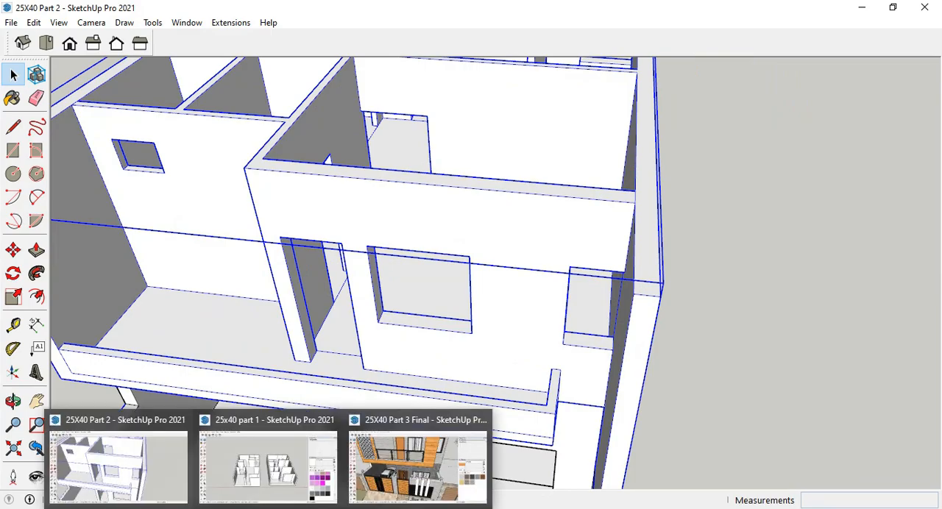
Return to the 25X40 Part 3 Final model and measure the width of the wooden frame's solid side beside the balcony window.
left_click(402, 462)
middle_click_drag(465, 222, 378, 301)
key("t")
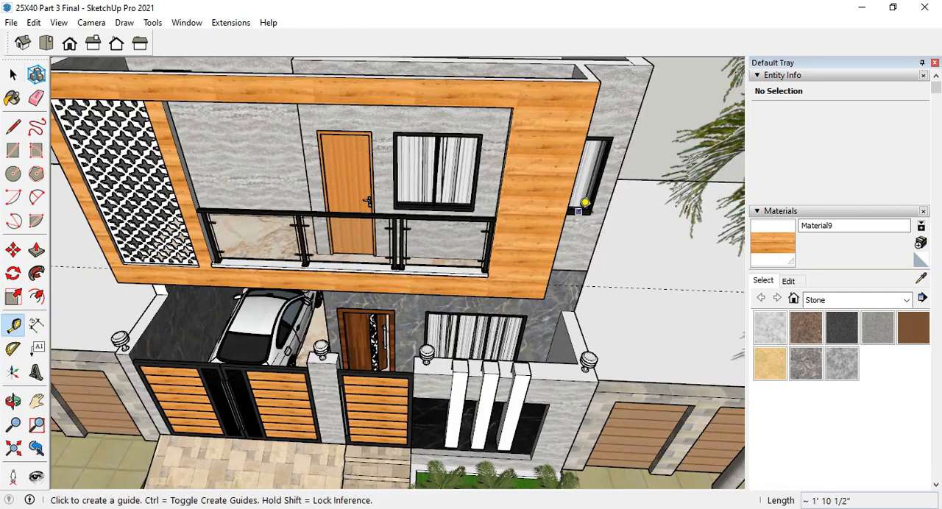
left_click(485, 264)
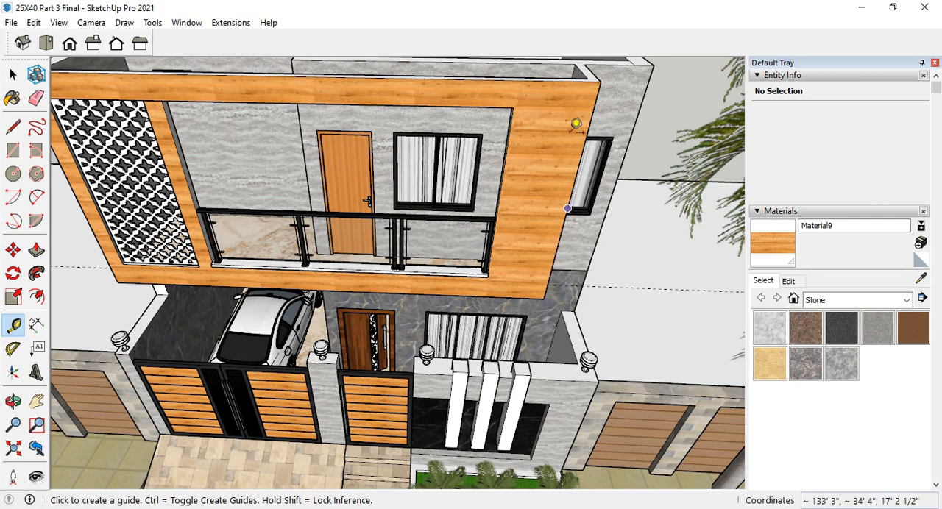
left_click(584, 143)
scroll(508, 137, "up", 5)
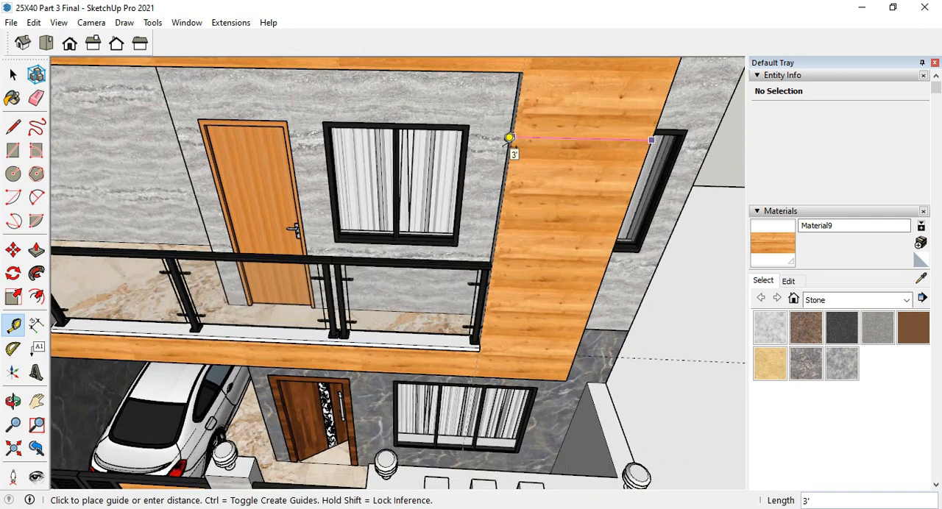
scroll(462, 398, "down", 5)
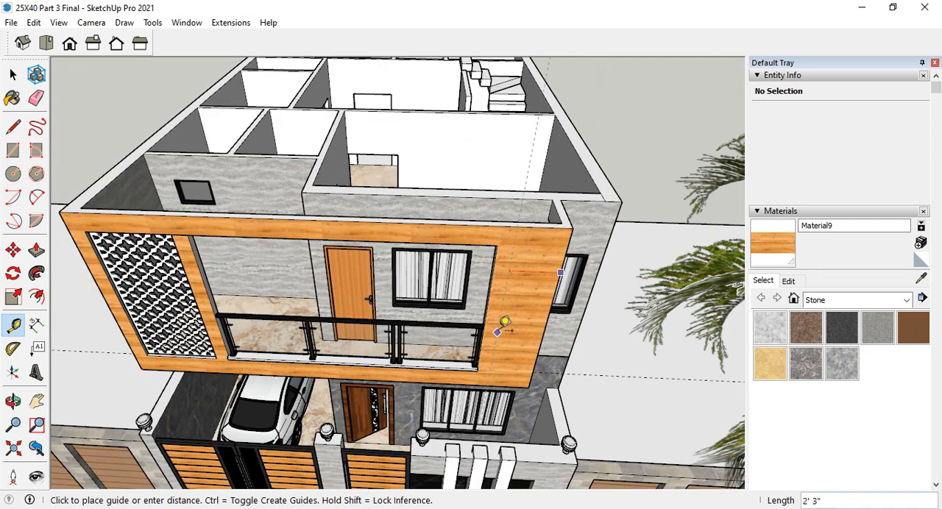
scroll(563, 222, "up", 5)
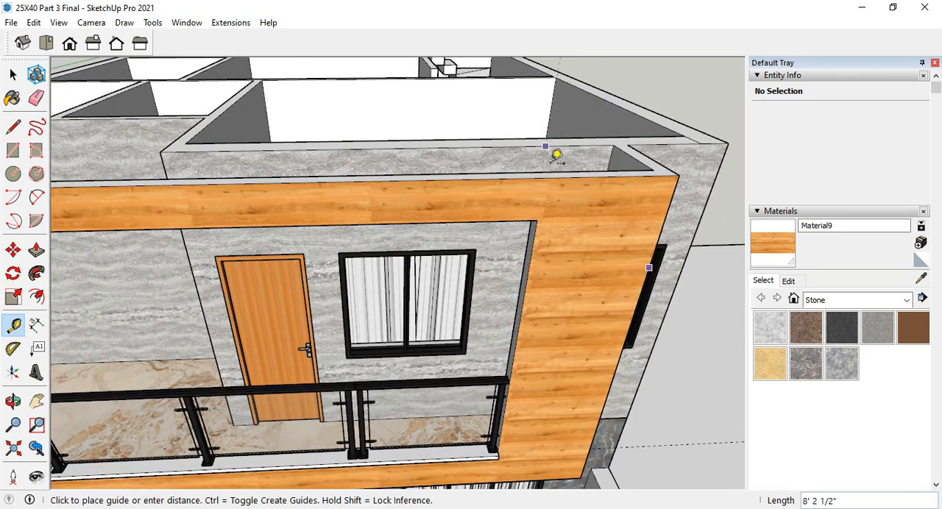
Measure the height of the wooden frame's upper band above the balcony opening.
left_click(545, 177)
left_click(543, 178)
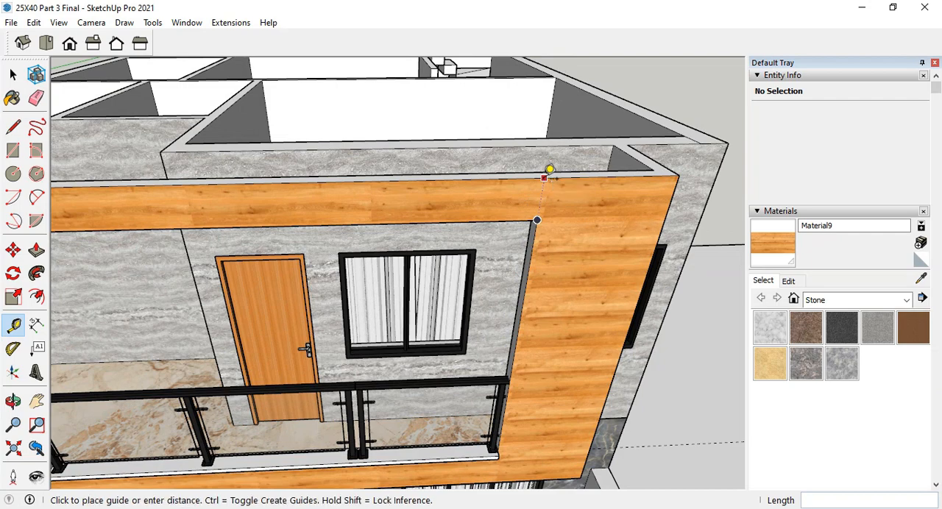
left_click(546, 211)
scroll(559, 206, "down", 5)
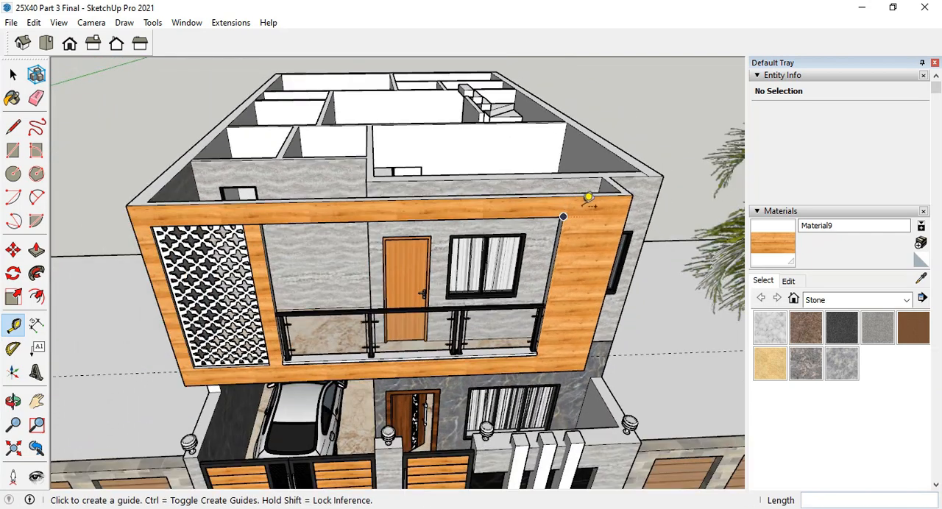
scroll(153, 290, "up", 2)
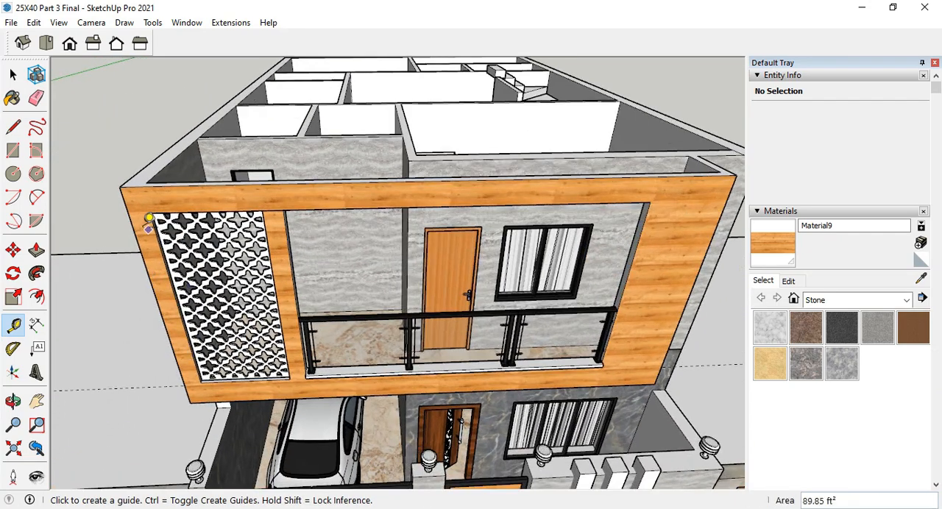
scroll(236, 417, "up", 3)
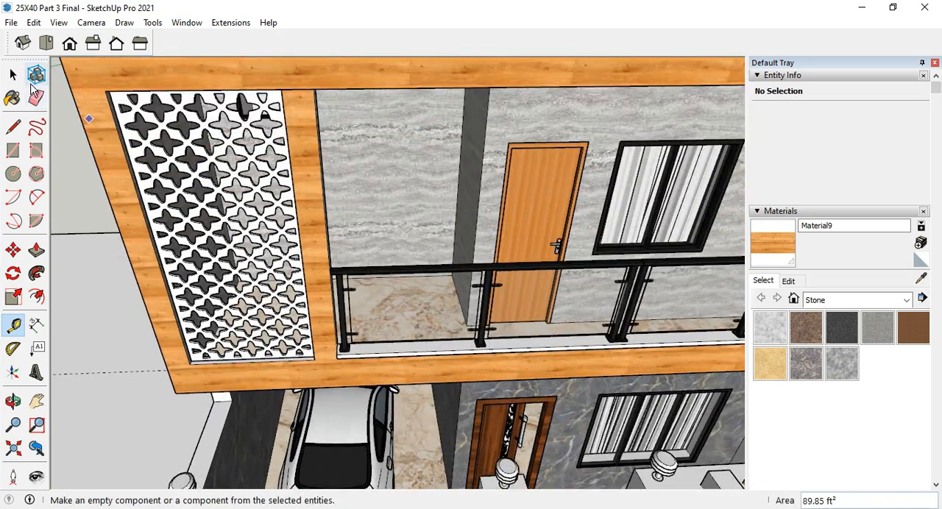
Select the first-floor group and examine its front frame and perforated screen from above and from the front.
left_click(12, 75)
middle_click_drag(294, 129, 257, 390)
scroll(326, 167, "down", 2)
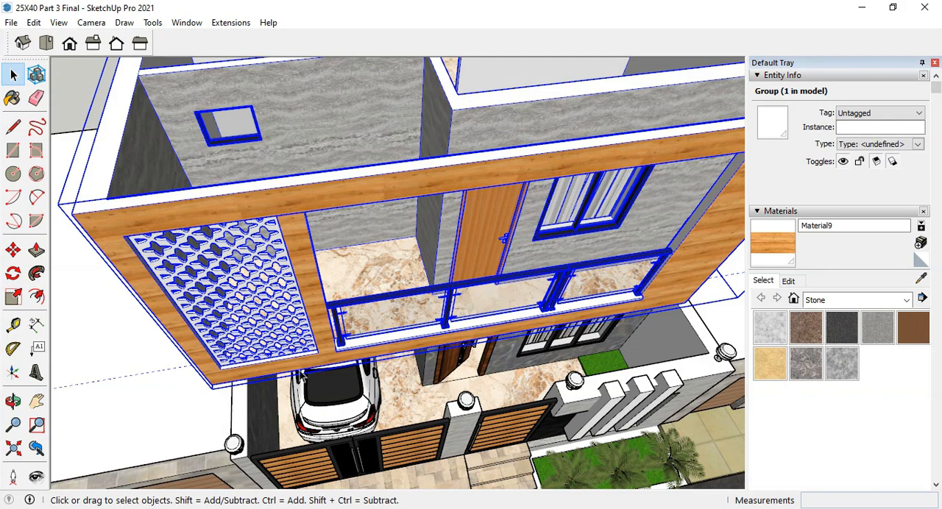
scroll(324, 373, "up", 2)
middle_click_drag(354, 274, 301, 249)
scroll(302, 249, "down", 2)
middle_click_drag(281, 165, 293, 171)
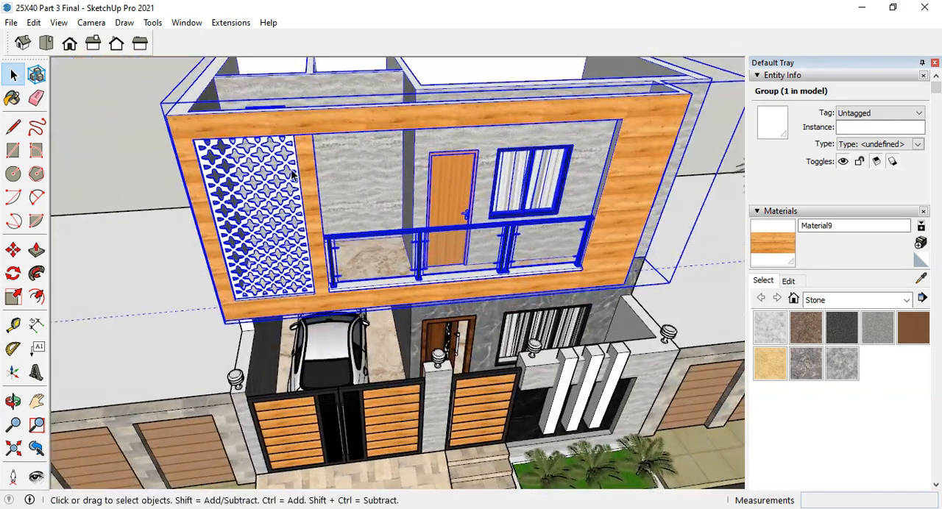
Measure the width of the first-floor perforated screen along its lower edge.
scroll(263, 158, "up", 3)
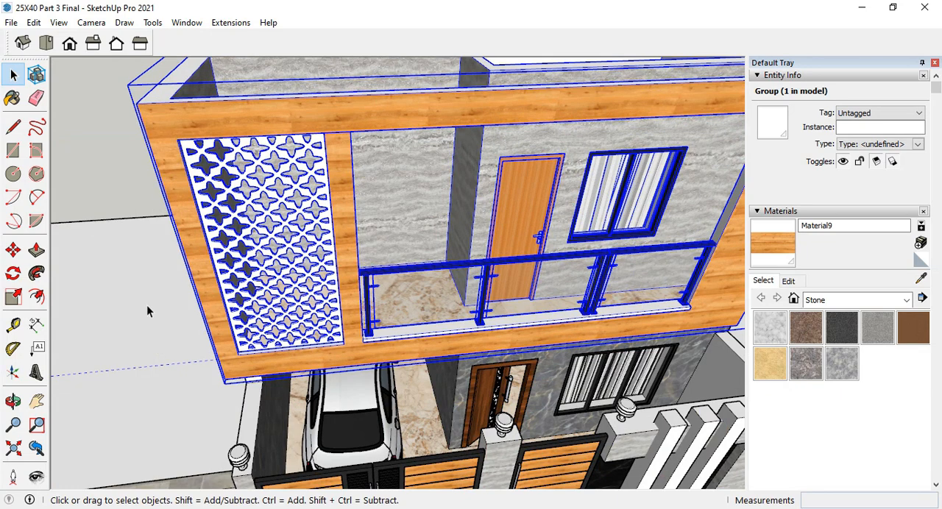
left_click(12, 324)
scroll(234, 345, "up", 3)
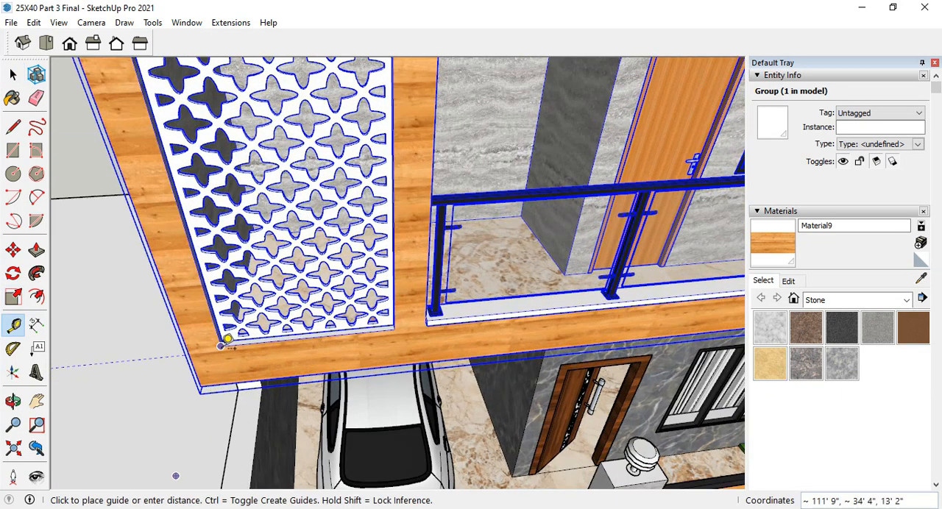
left_click(220, 345)
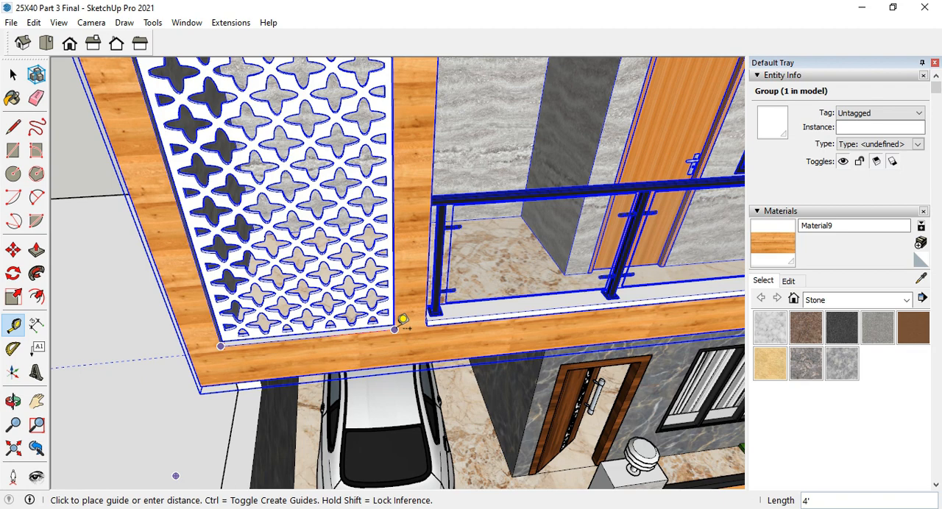
middle_click_drag(403, 320, 399, 309)
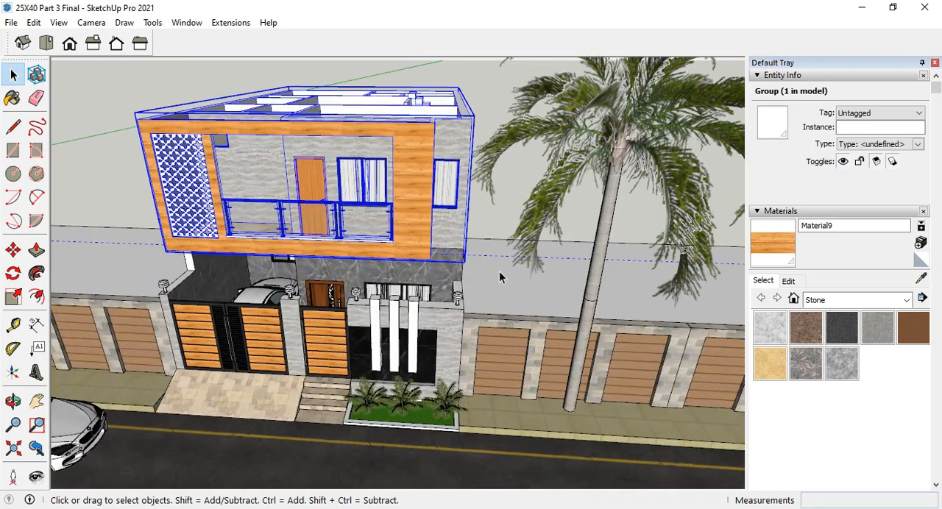
scroll(499, 271, "down", 4)
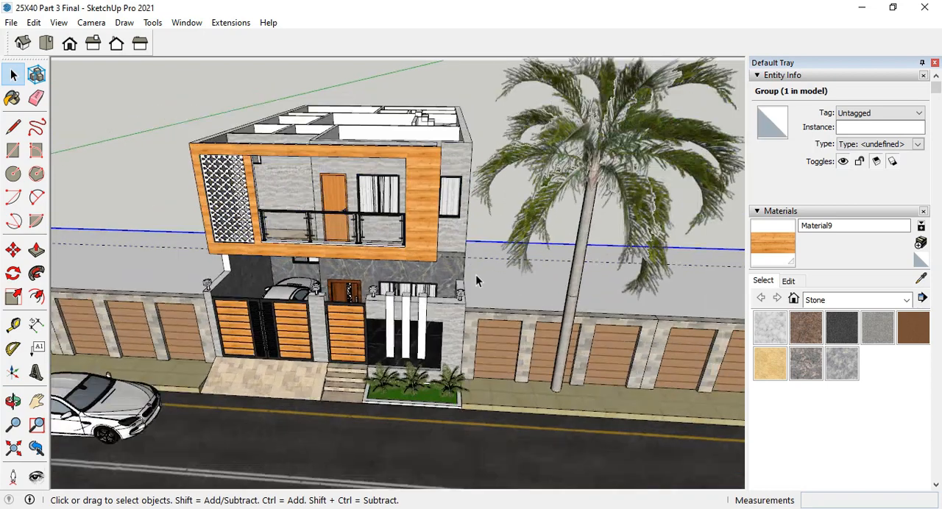
Unhide all hidden geometry in the house model.
left_click(34, 22)
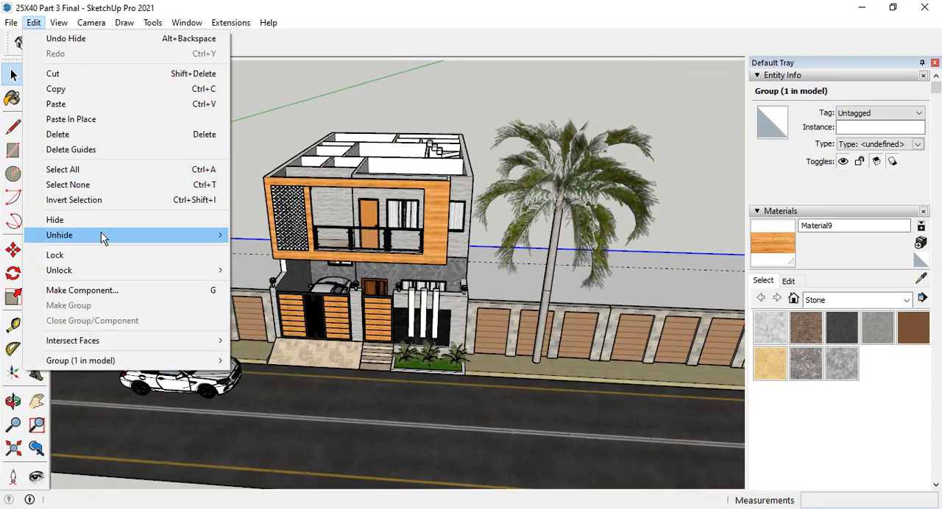
mouse_move(103, 235)
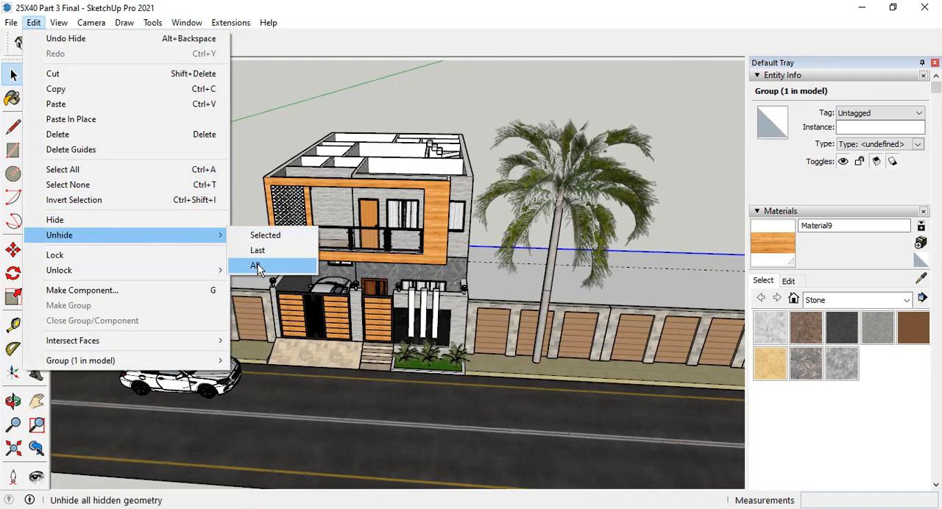
left_click(255, 265)
Examine the roof terrace's tiled floor, grass patch, rocking chairs, wooden posts and railing from inside and outside.
middle_click_drag(371, 206, 578, 219)
scroll(491, 206, "up", 3)
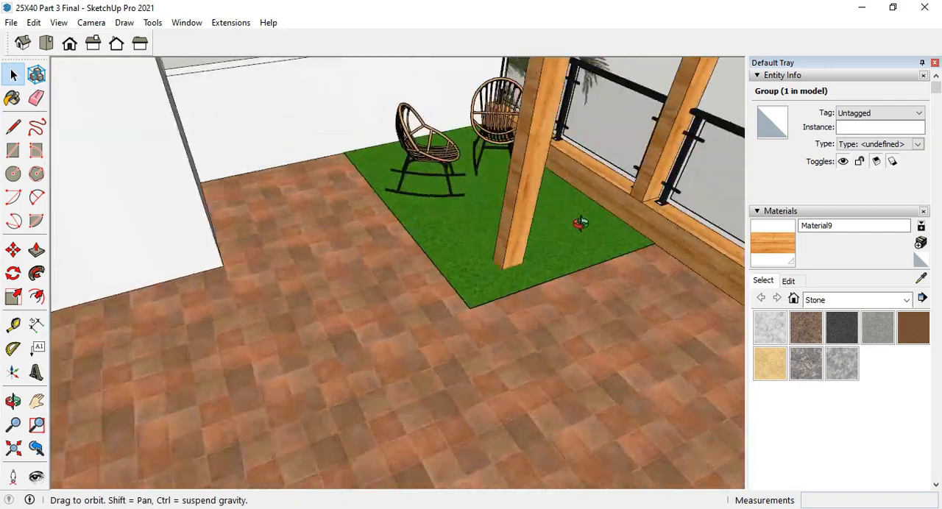
scroll(420, 330, "down", 5)
middle_click_drag(479, 301, 640, 357)
scroll(631, 214, "down", 6)
middle_click_drag(515, 197, 232, 171)
scroll(403, 360, "up", 2)
middle_click_drag(403, 361, 237, 372)
scroll(287, 344, "up", 3)
scroll(283, 342, "down", 4)
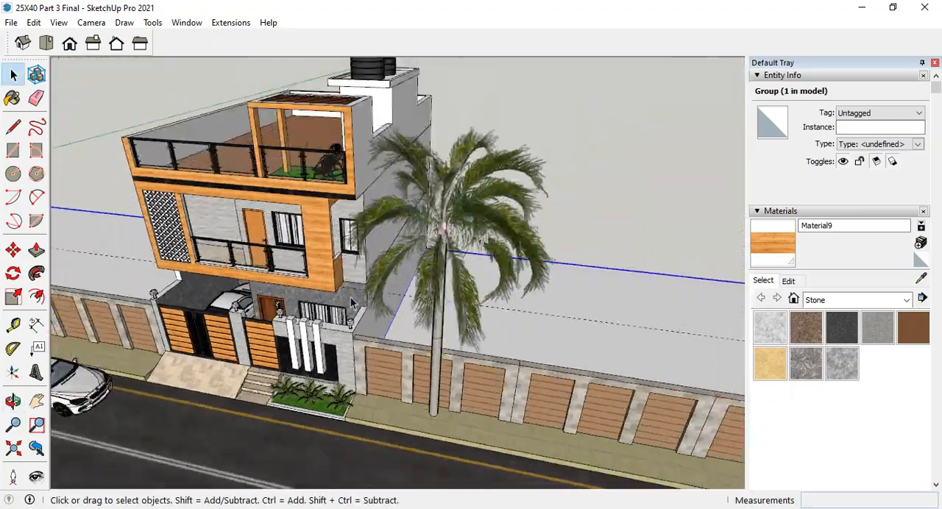
middle_click_drag(442, 276, 343, 237)
scroll(508, 186, "up", 2)
middle_click_drag(508, 184, 141, 141)
scroll(327, 247, "up", 10)
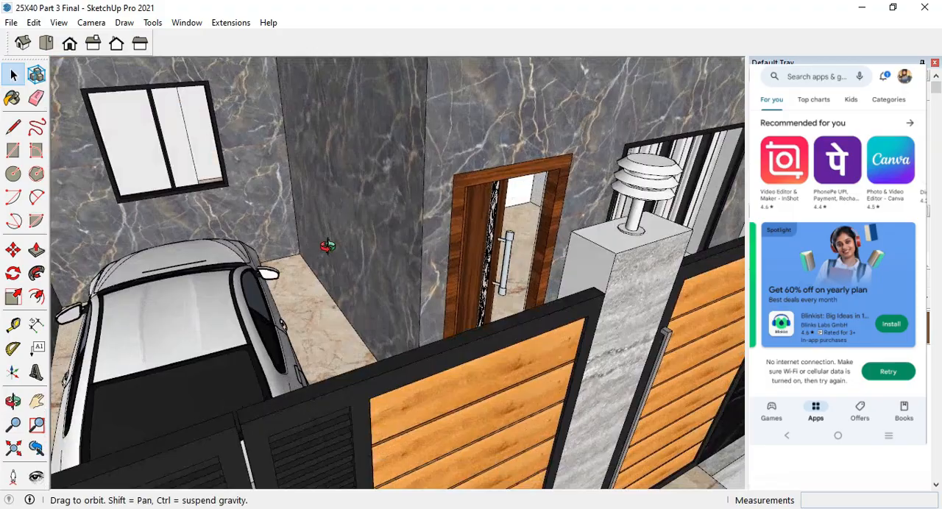
Examine the front boundary wall's black marble recess, three white vertical fins, lamps and planter from several angles.
middle_click_drag(327, 247, 496, 299)
scroll(474, 257, "up", 5)
scroll(444, 246, "down", 1)
scroll(438, 322, "down", 4)
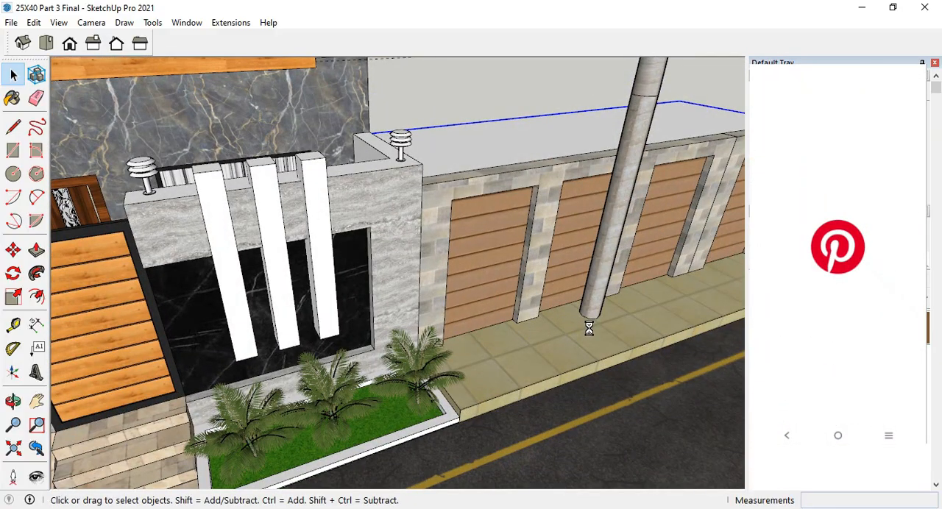
scroll(602, 330, "down", 5)
scroll(357, 335, "up", 4)
middle_click_drag(345, 303, 290, 232)
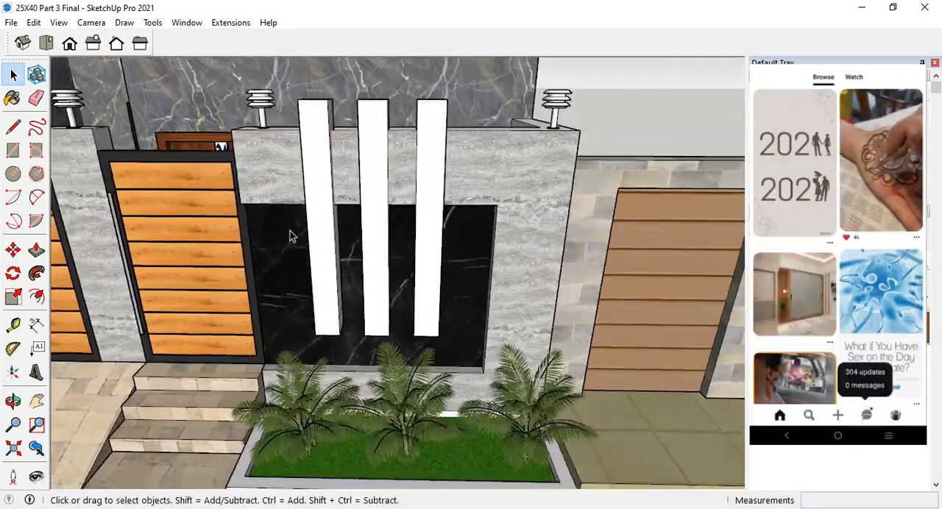
scroll(290, 233, "up", 3)
middle_click_drag(370, 215, 285, 215)
scroll(653, 371, "down", 1)
scroll(263, 263, "down", 2)
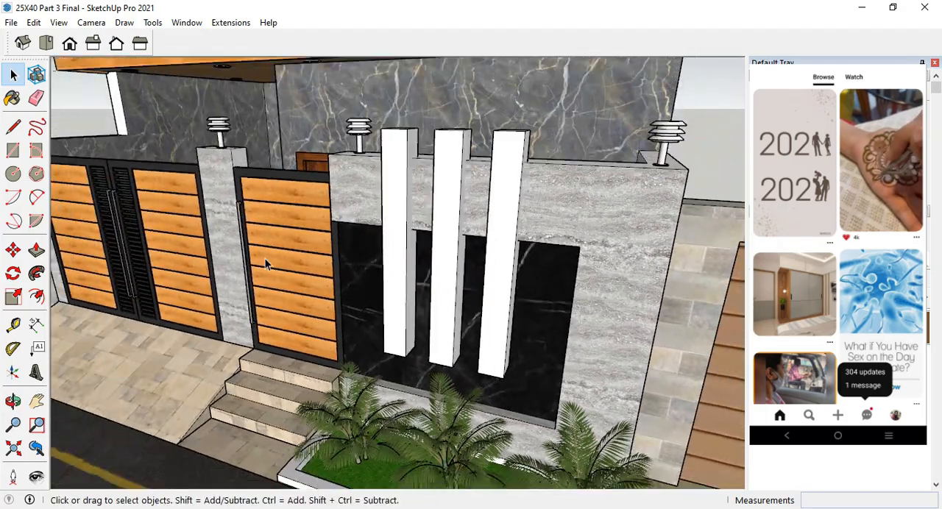
Examine the main gates, ramp and entrance steps, and view the complete front elevation from the street.
scroll(278, 263, "up", 2)
scroll(342, 269, "down", 2)
middle_click_drag(343, 269, 510, 290)
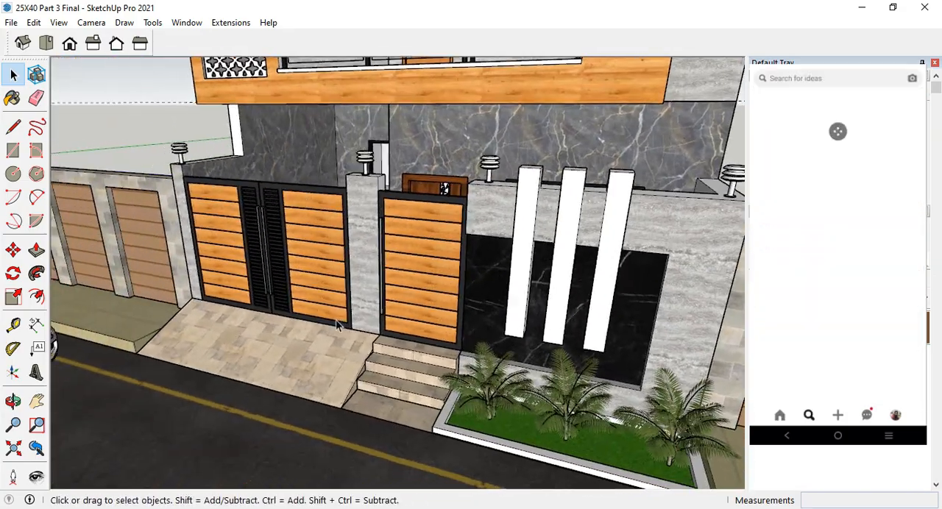
middle_click_drag(360, 322, 466, 330)
middle_click_drag(401, 357, 434, 406, "shift")
scroll(418, 471, "down", 1)
scroll(448, 441, "down", 5)
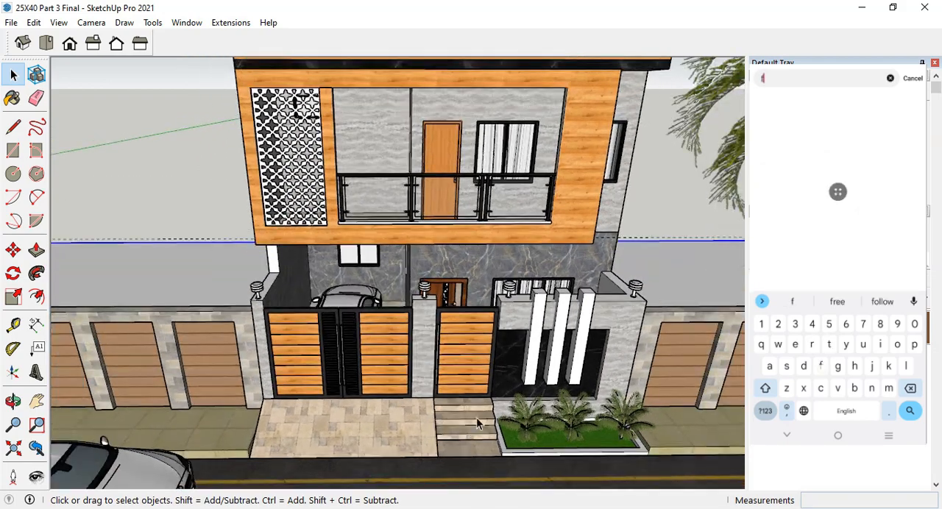
middle_click_drag(507, 324, 477, 246)
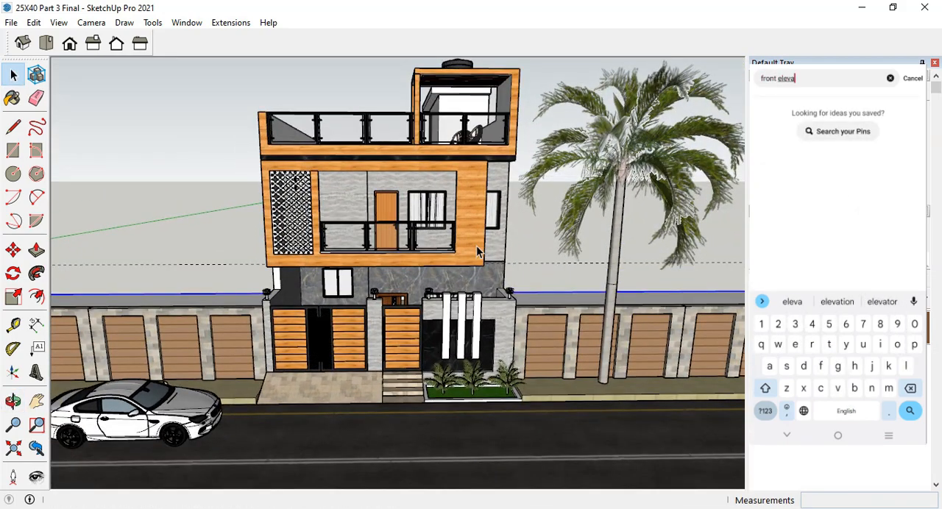